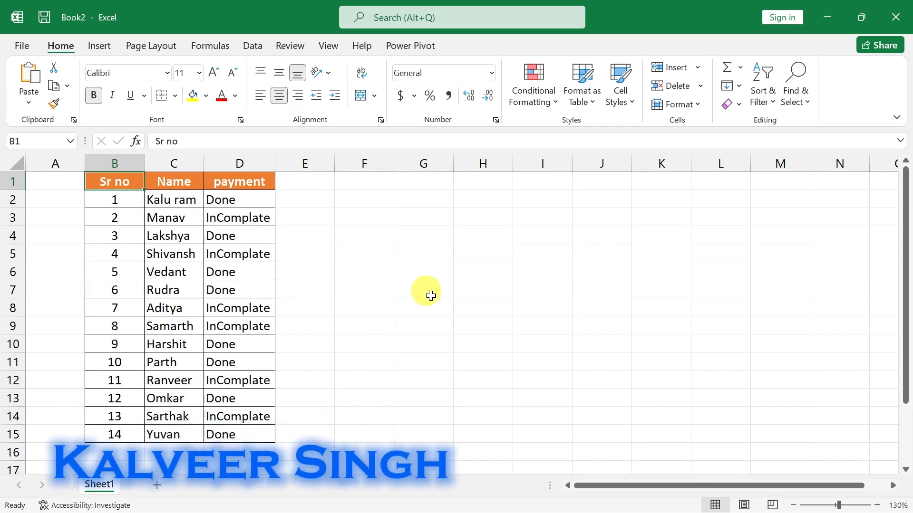
Examine the Sr no, Name and payment columns, comparing the rows marked Done with those marked InComplate.
{"action": "left_click", "coordinate": [167, 238]}
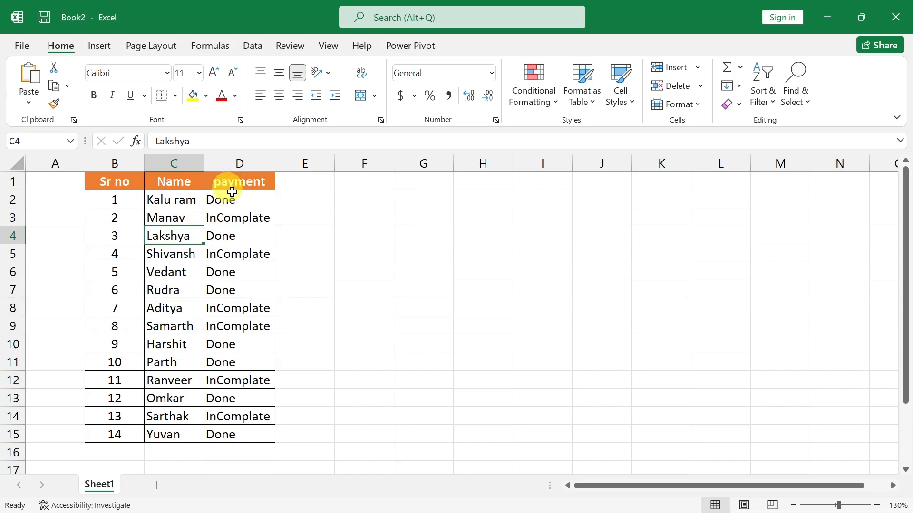
{"action": "left_click_drag", "start_coordinate": [114, 183], "coordinate": [129, 356]}
{"action": "left_click", "coordinate": [167, 286]}
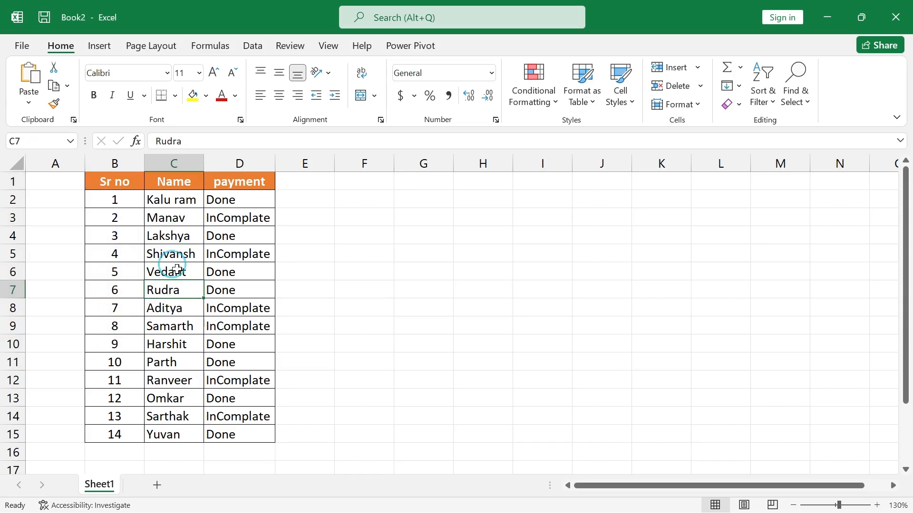
{"action": "left_click_drag", "start_coordinate": [173, 181], "coordinate": [173, 344]}
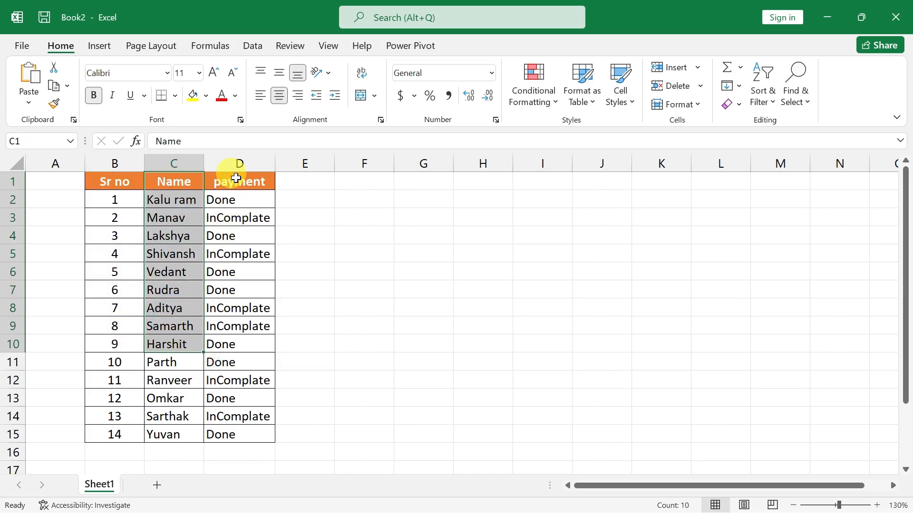
{"action": "left_click_drag", "start_coordinate": [239, 181], "coordinate": [238, 228]}
{"action": "left_click", "coordinate": [240, 200]}
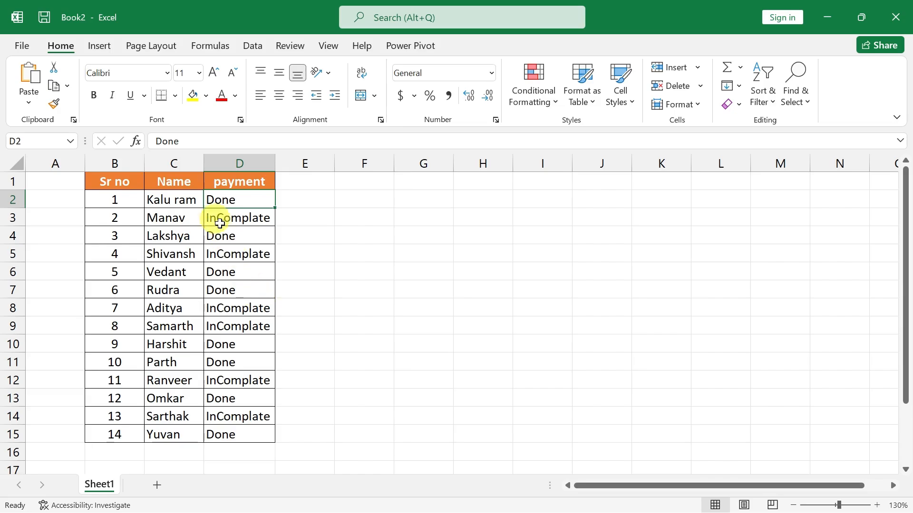
{"action": "left_click_drag", "start_coordinate": [158, 198], "coordinate": [224, 200]}
{"action": "left_click", "coordinate": [186, 237]}
{"action": "left_click_drag", "start_coordinate": [185, 236], "coordinate": [224, 237]}
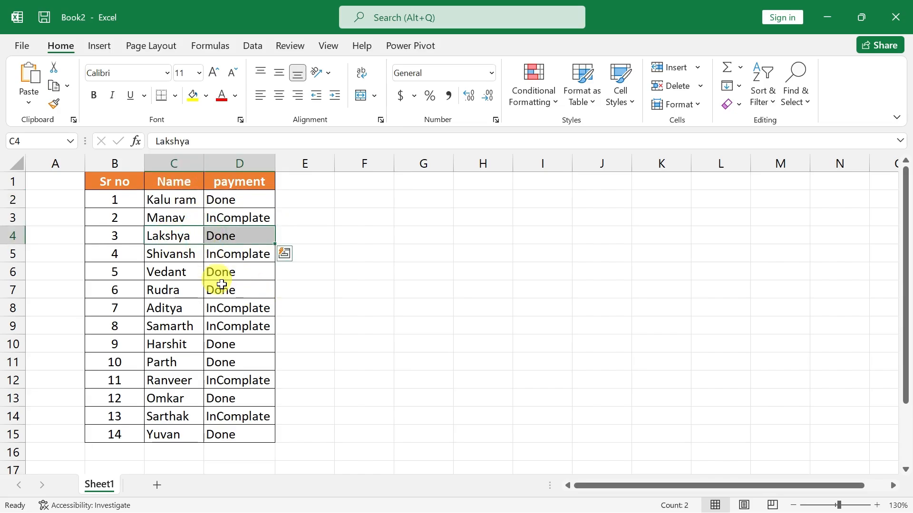
{"action": "left_click", "coordinate": [225, 284]}
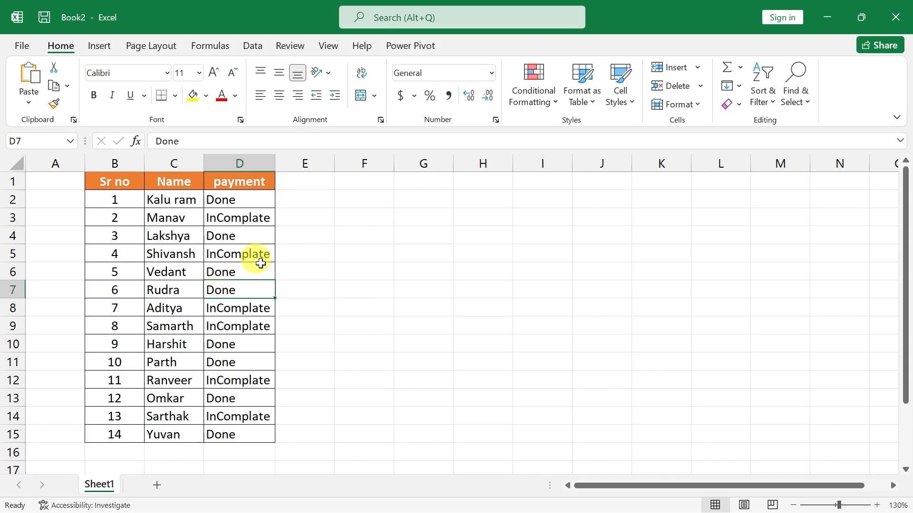
{"action": "left_click", "coordinate": [234, 218]}
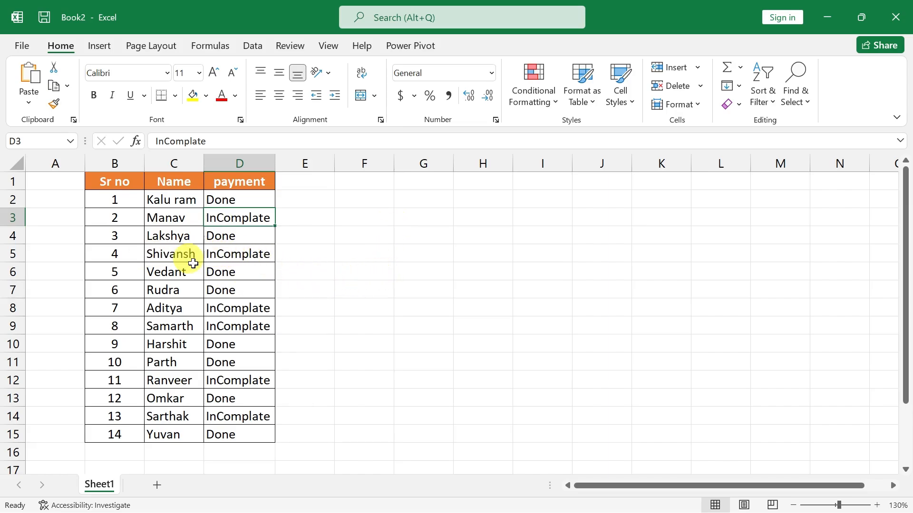
Narrow the empty column A beside the payment table.
{"action": "left_click", "coordinate": [86, 163]}
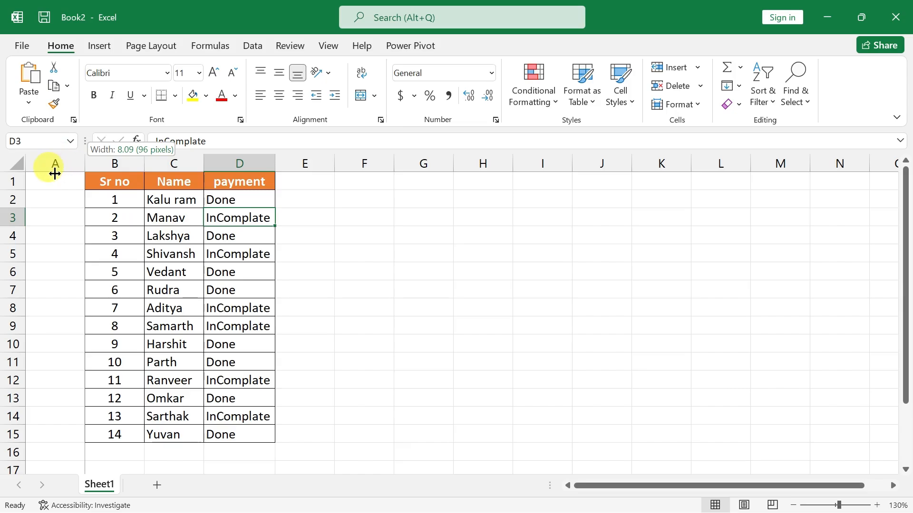
{"action": "left_click", "coordinate": [148, 217]}
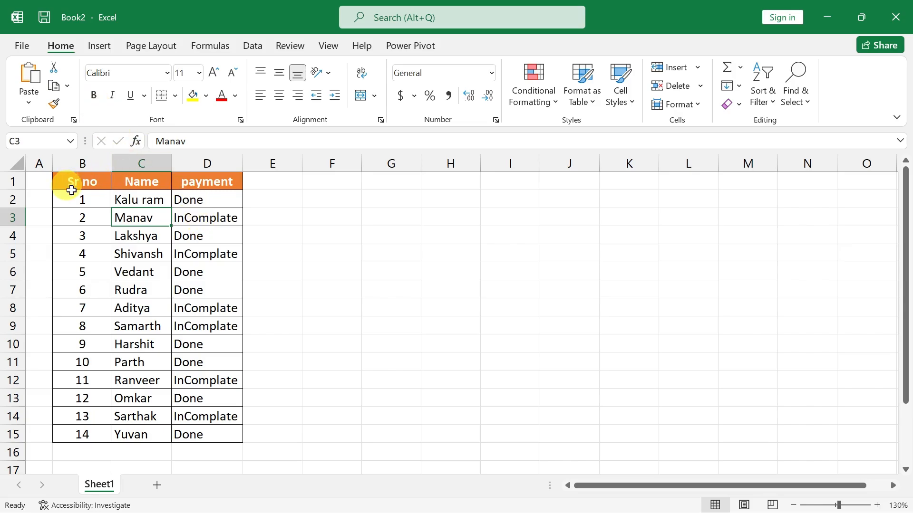
Copy the Sr no and Name headers from B1:C1 to F1:G1.
{"action": "left_click_drag", "start_coordinate": [73, 181], "coordinate": [121, 184]}
{"action": "key", "text": "ctrl+c"}
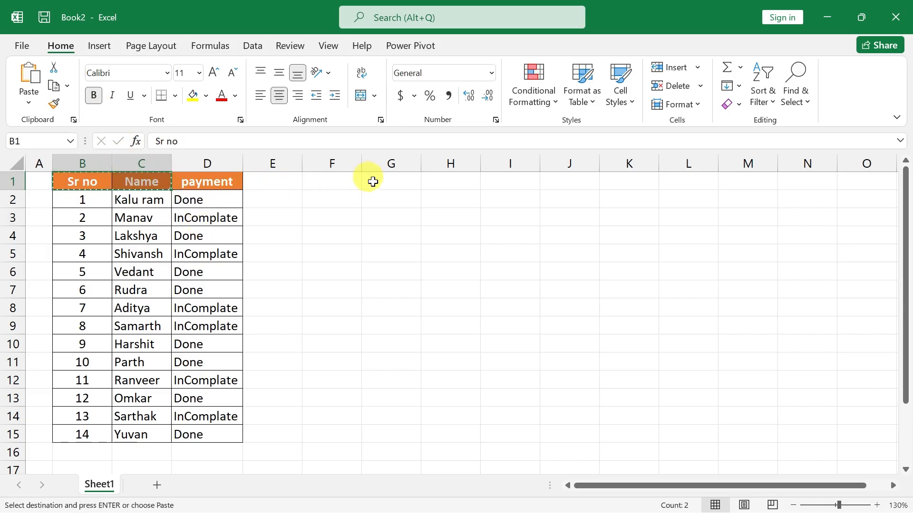
{"action": "left_click", "coordinate": [342, 180]}
{"action": "key", "text": "Return"}
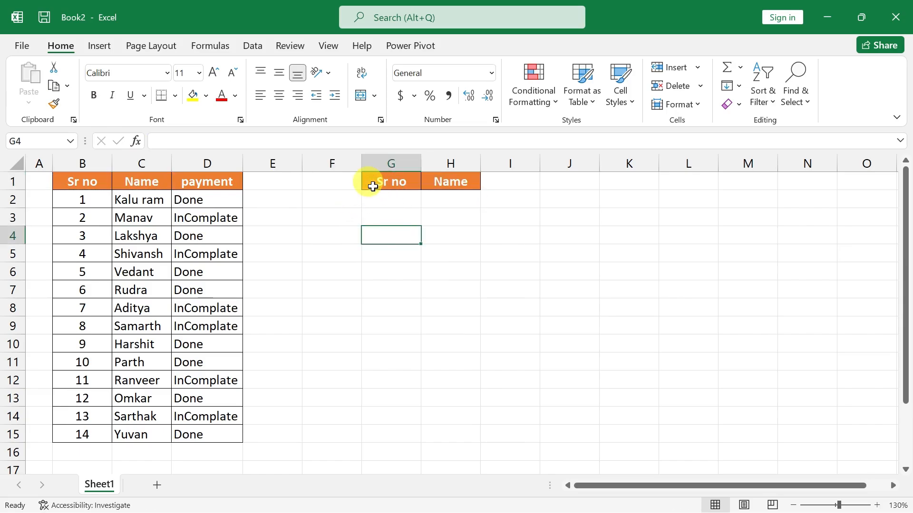
Shift the copied headers one column over to G1:H1 and copy the Sr no header into F1.
{"action": "left_click", "coordinate": [372, 185]}
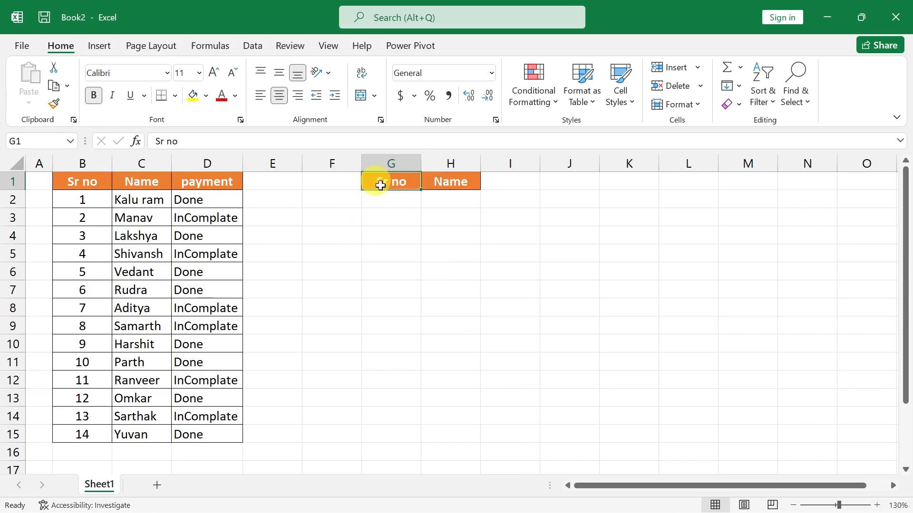
{"action": "key", "text": "ctrl+c"}
{"action": "key", "text": "Left"}
{"action": "key", "text": "Return"}
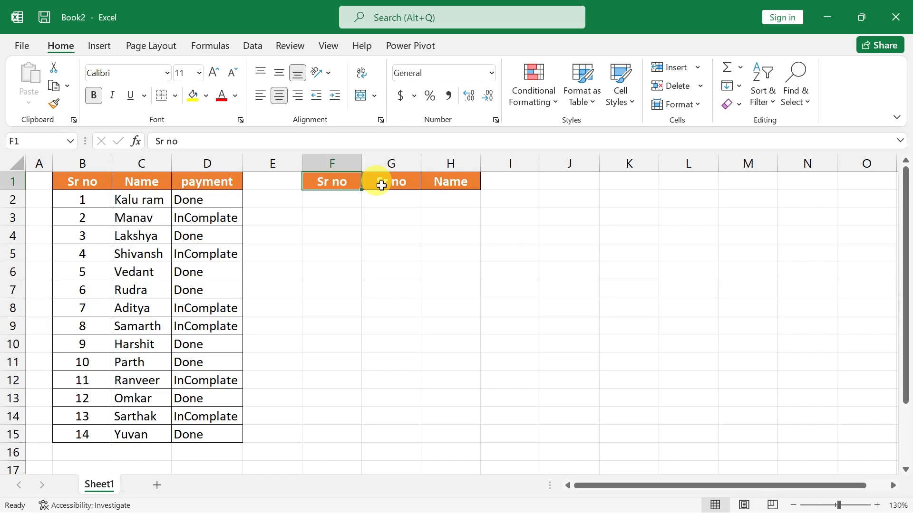
{"action": "left_click", "coordinate": [452, 257]}
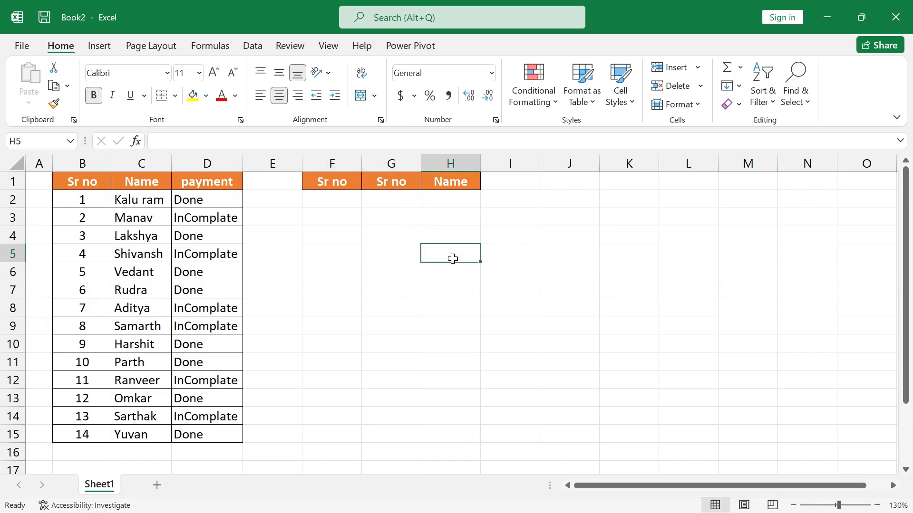
{"action": "left_click", "coordinate": [337, 201]}
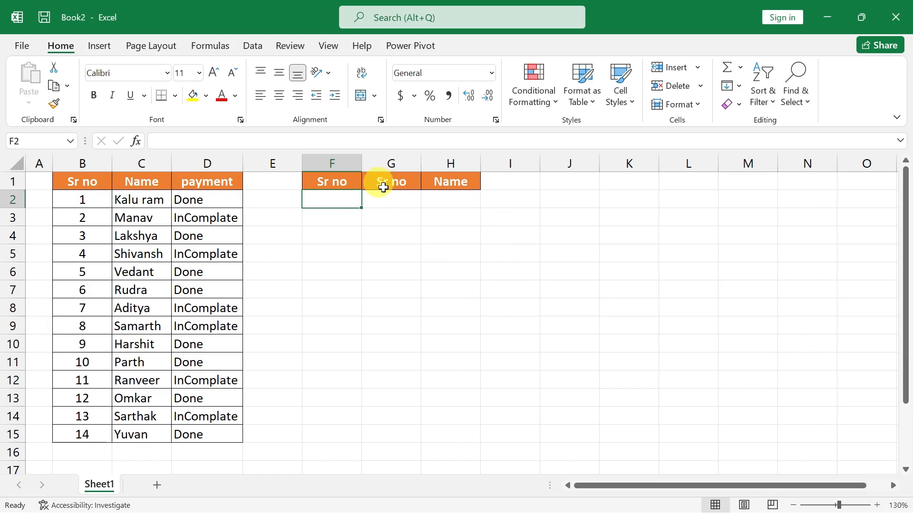
{"action": "left_click_drag", "start_coordinate": [343, 166], "coordinate": [383, 166]}
{"action": "left_click", "coordinate": [389, 209]}
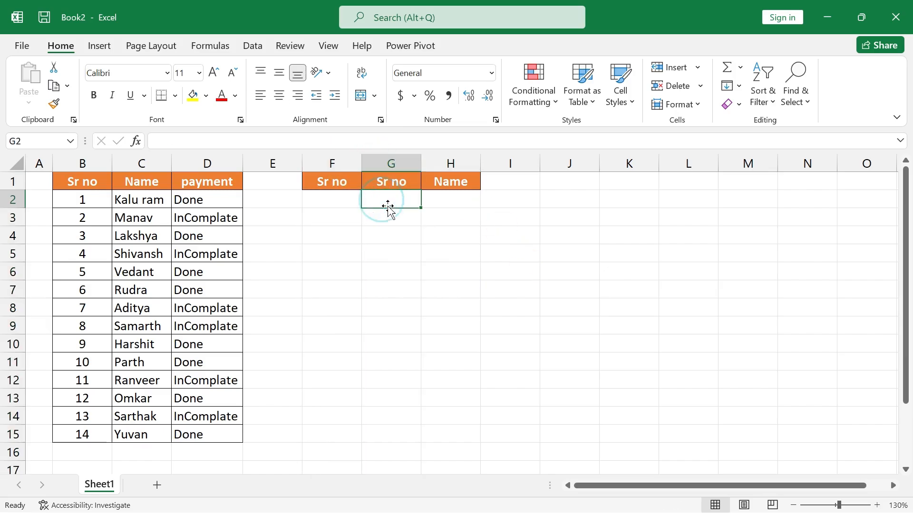
Enter the formula =IF(D2="Done",B2,"") in F2 to return the serial number of completed payments.
{"action": "left_click", "coordinate": [337, 203]}
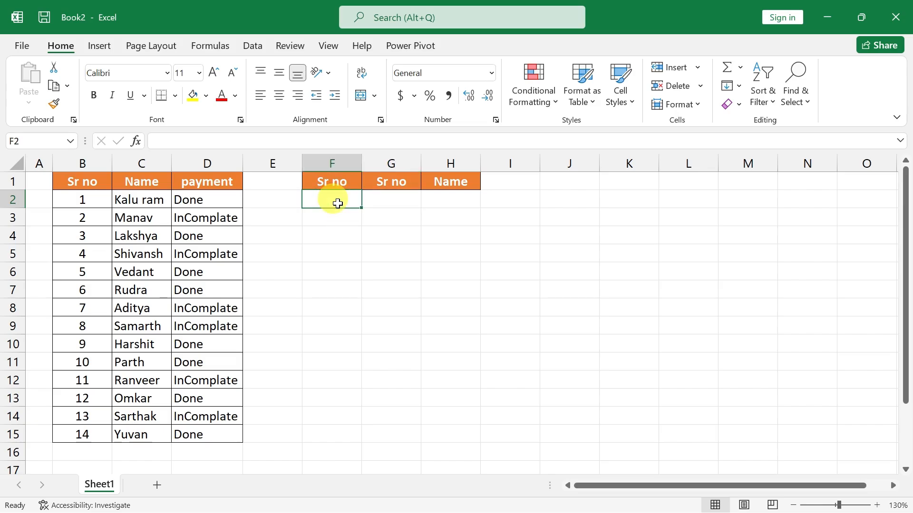
{"action": "type", "text": "=IF("}
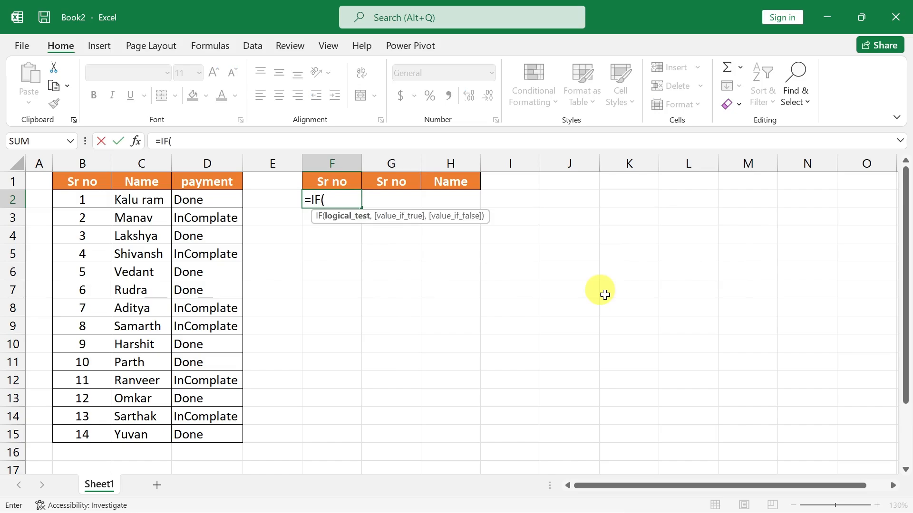
{"action": "key", "text": "Left"}
{"action": "key", "text": "Left"}
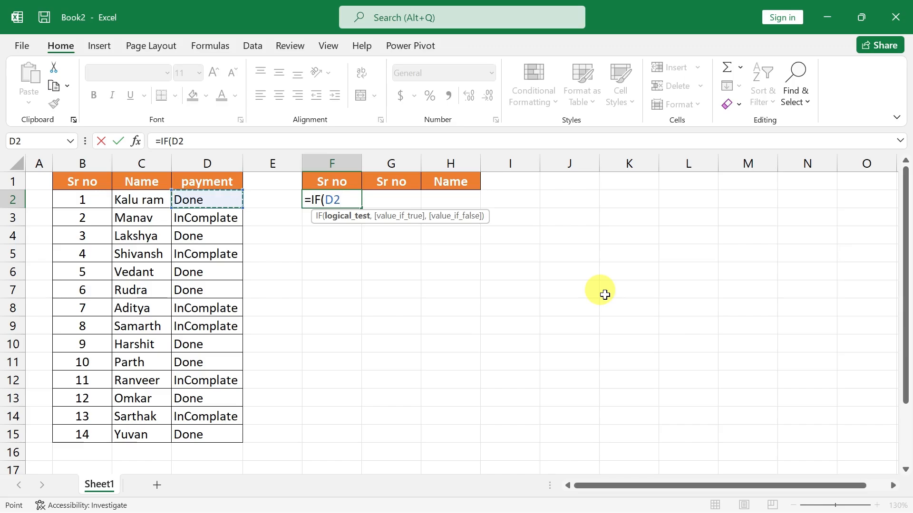
{"action": "type", "text": "="}
{"action": "type", "text": "\"Do"}
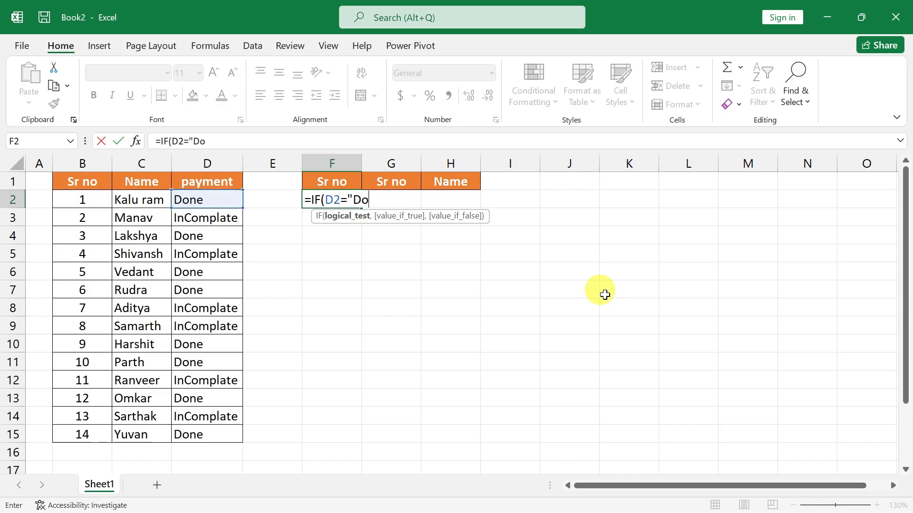
{"action": "type", "text": "ne\","}
{"action": "key", "text": "Left"}
{"action": "key", "text": "Left"}
{"action": "key", "text": "Left"}
{"action": "key", "text": "Left"}
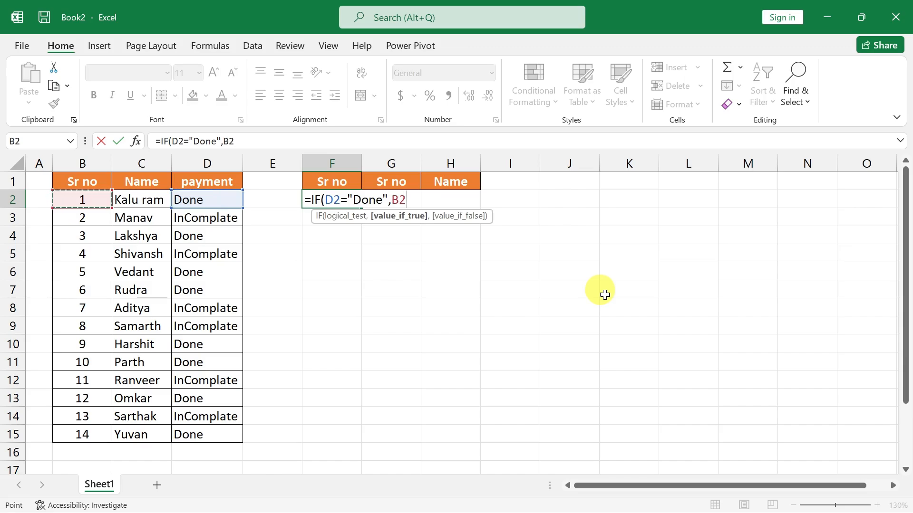
{"action": "type", "text": ","}
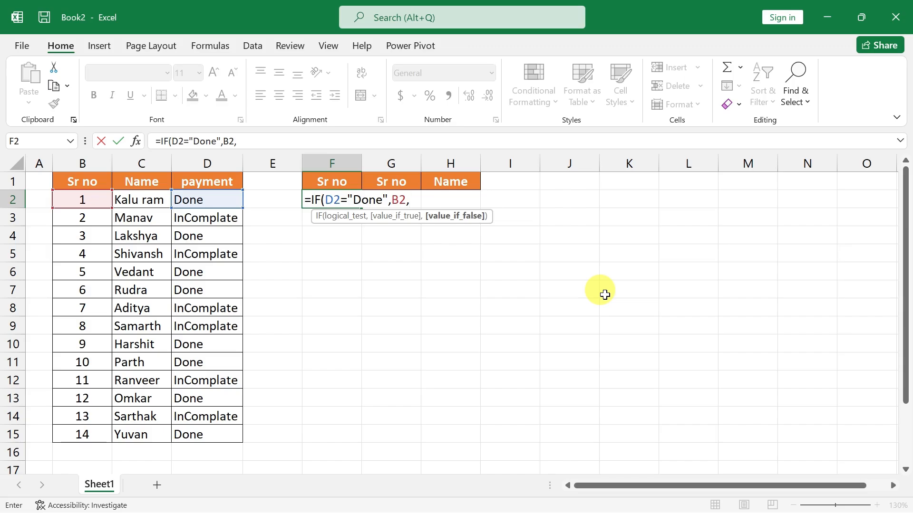
{"action": "type", "text": "\"\""}
{"action": "key", "text": "Return"}
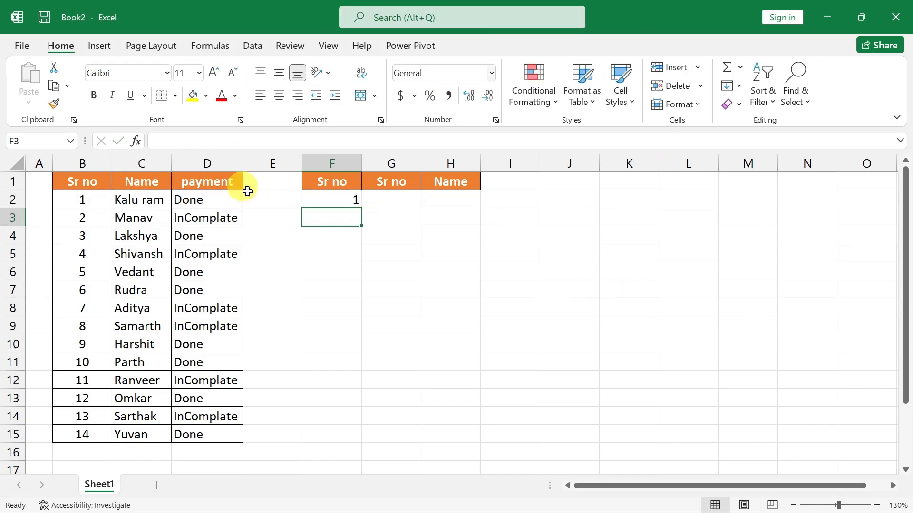
Fill the IF formula from F2 down through F15 and check it against the payment column.
{"action": "left_click", "coordinate": [328, 198]}
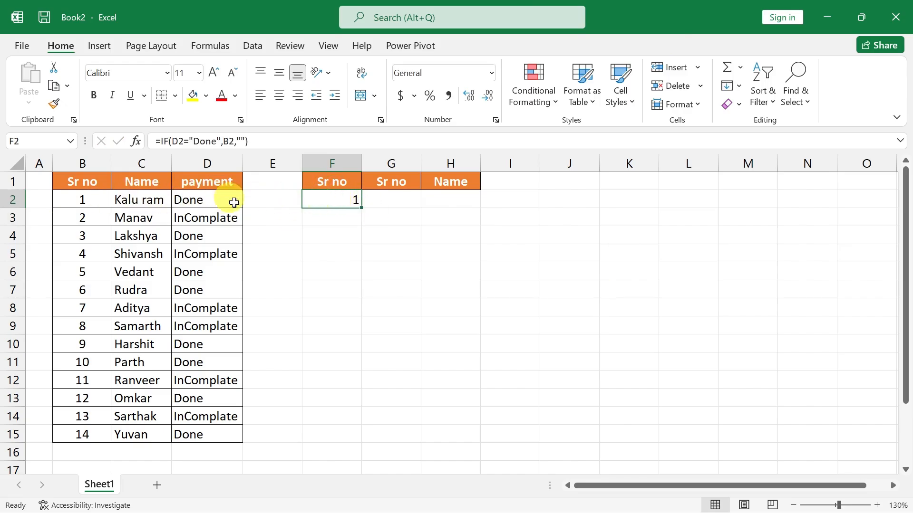
{"action": "left_click_drag", "start_coordinate": [362, 210], "coordinate": [360, 442]}
{"action": "left_click", "coordinate": [424, 360]}
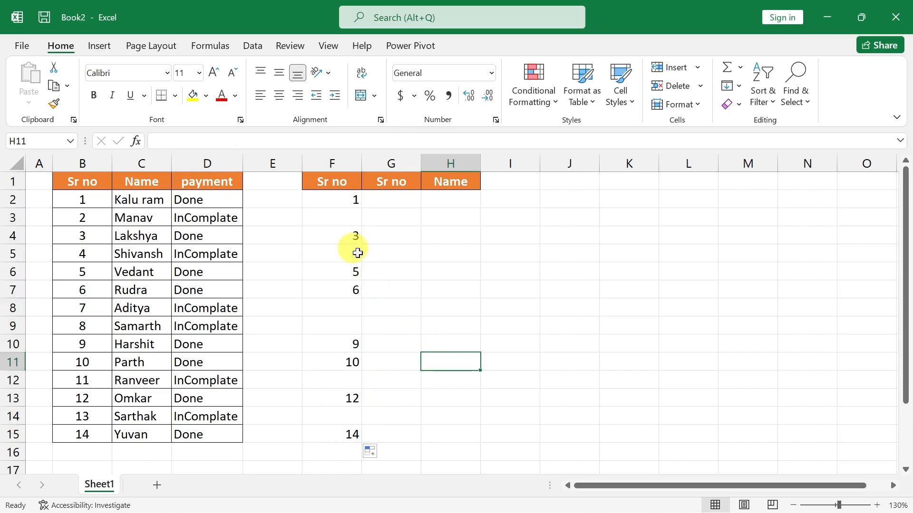
{"action": "left_click", "coordinate": [212, 272]}
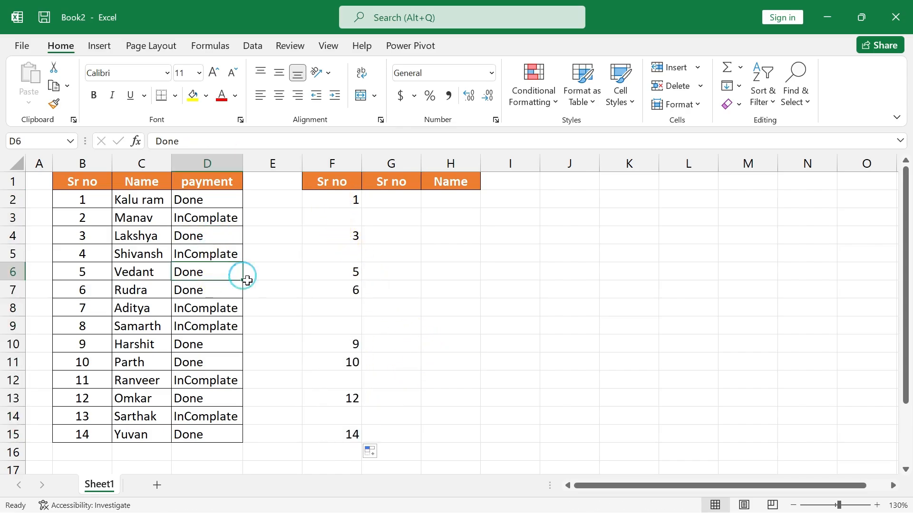
{"action": "left_click", "coordinate": [340, 271]}
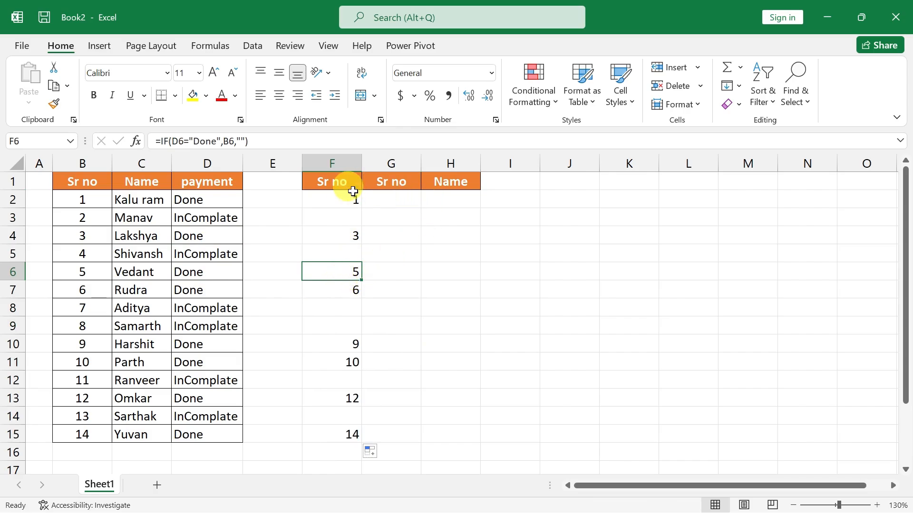
Copy the three headers from F1:H1 to K1:M1 to start a second result table.
{"action": "left_click_drag", "start_coordinate": [354, 181], "coordinate": [436, 181]}
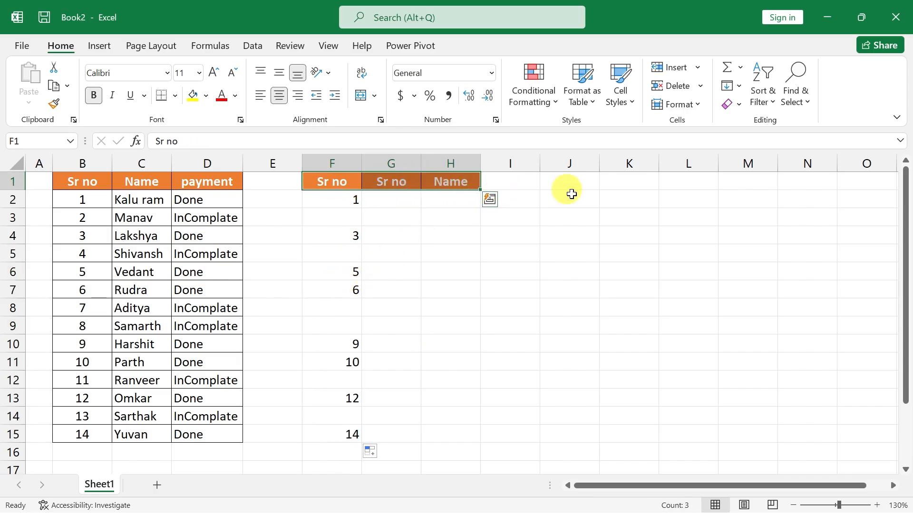
{"action": "left_click_drag", "start_coordinate": [334, 181], "coordinate": [448, 182]}
{"action": "key", "text": "ctrl+c"}
{"action": "left_click", "coordinate": [617, 177]}
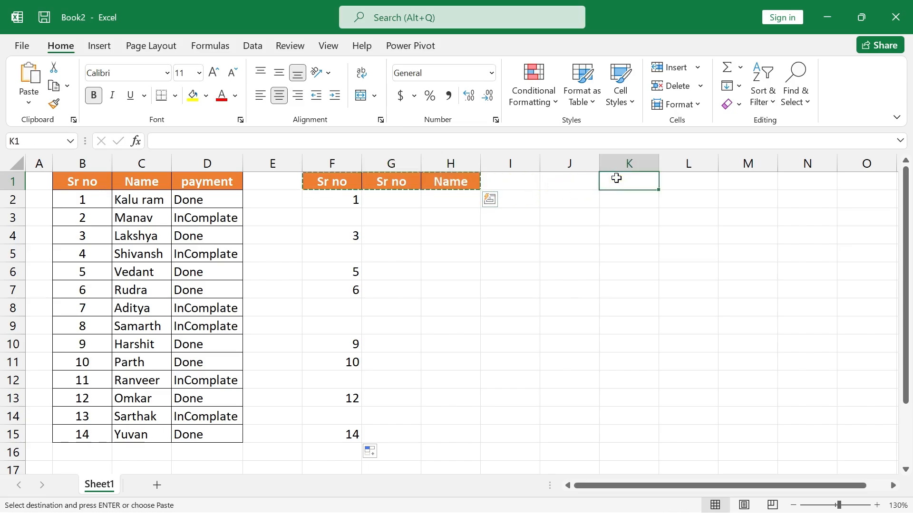
{"action": "key", "text": "Return"}
{"action": "left_click", "coordinate": [577, 269]}
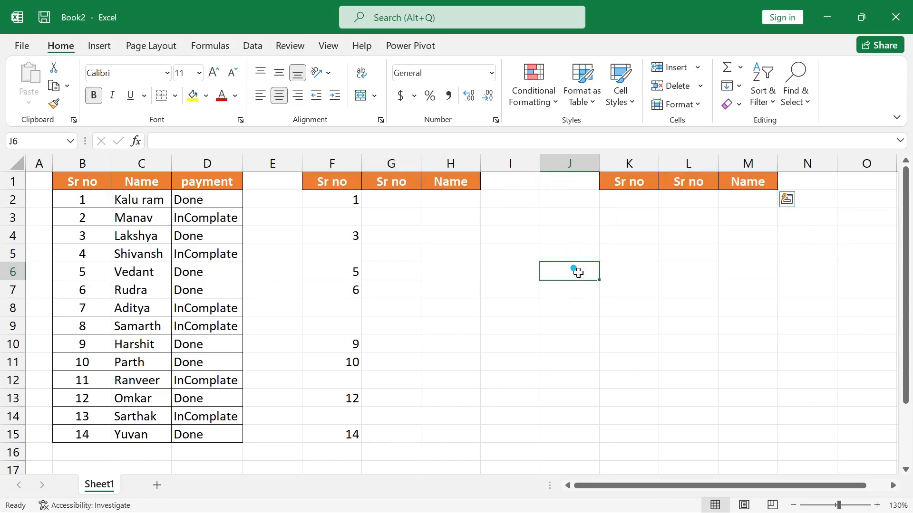
Enter the formula =IF(D2="InComplate",B2,"") in K2 to return the serial number of incomplete payments.
{"action": "left_click", "coordinate": [336, 181]}
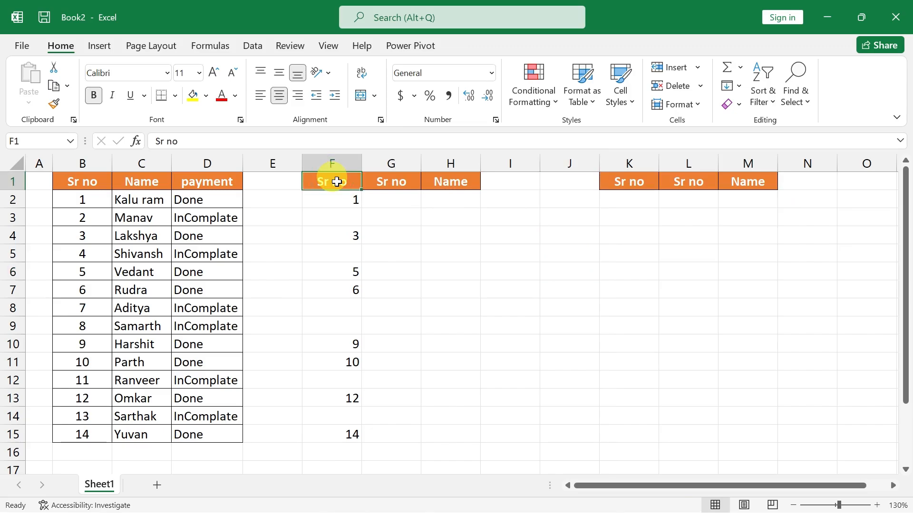
{"action": "left_click", "coordinate": [632, 199]}
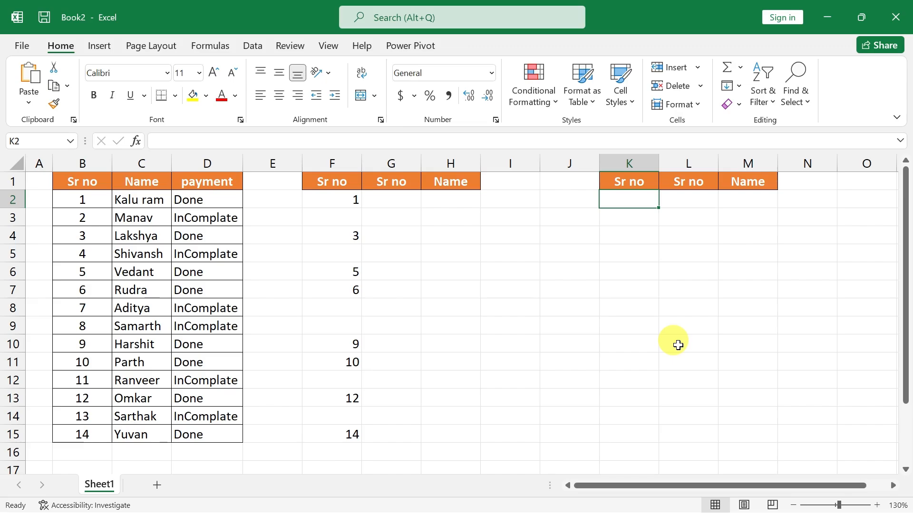
{"action": "type", "text": "=if"}
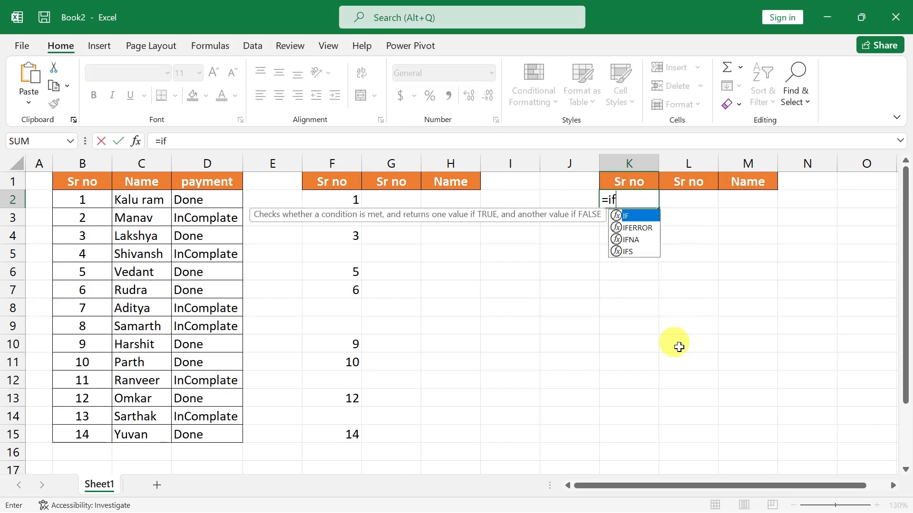
{"action": "key", "text": "Tab"}
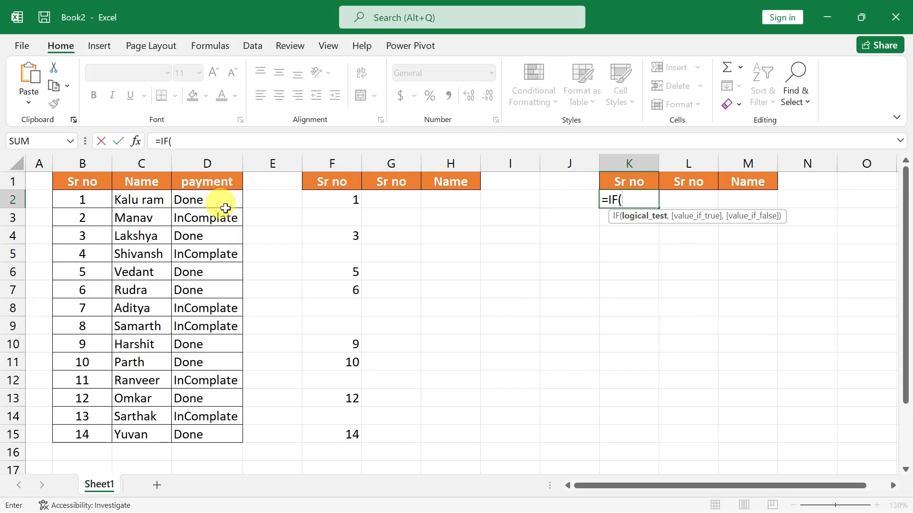
{"action": "left_click", "coordinate": [208, 201]}
{"action": "type", "text": "="}
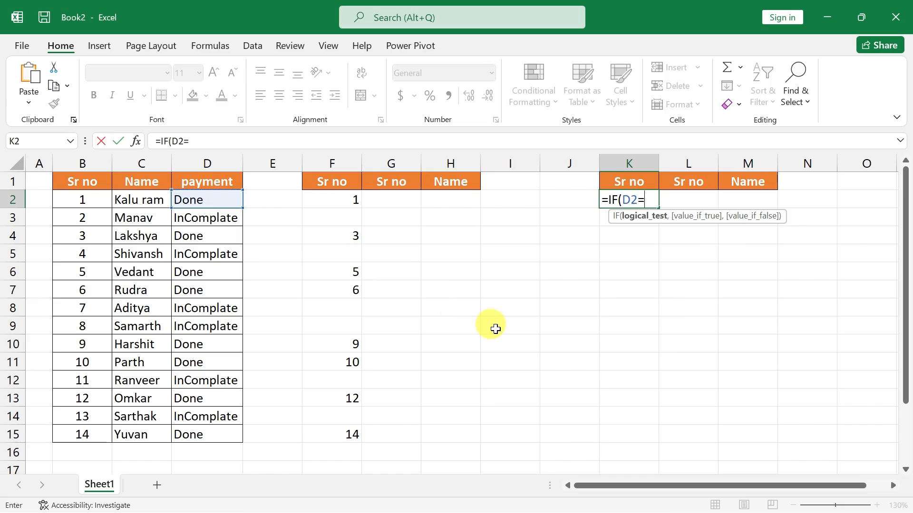
{"action": "type", "text": "\"InComplate"}
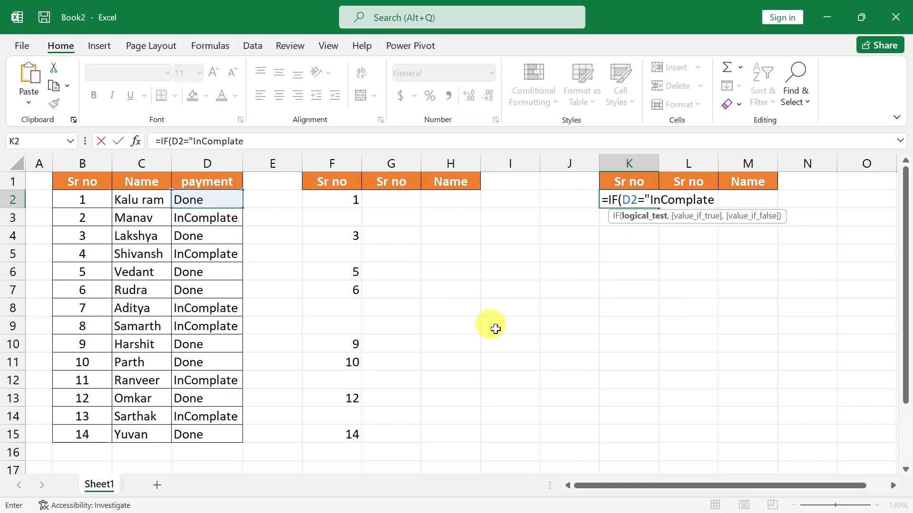
{"action": "type", "text": "\","}
{"action": "key", "text": "Left"}
{"action": "key", "text": "Left"}
{"action": "key", "text": "Left"}
{"action": "key", "text": "Left"}
{"action": "key", "text": "Left"}
{"action": "key", "text": "Left"}
{"action": "key", "text": "Left"}
{"action": "key", "text": "Left"}
{"action": "key", "text": "Left"}
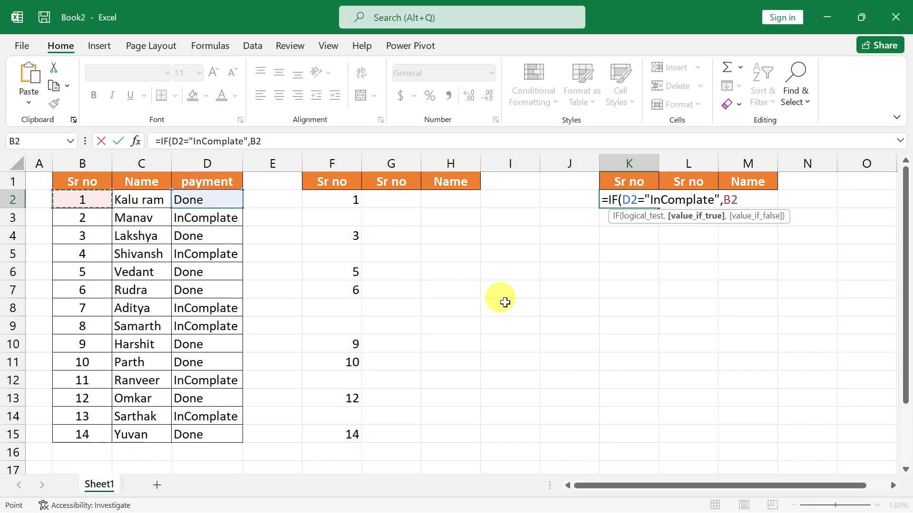
{"action": "type", "text": ",\"\""}
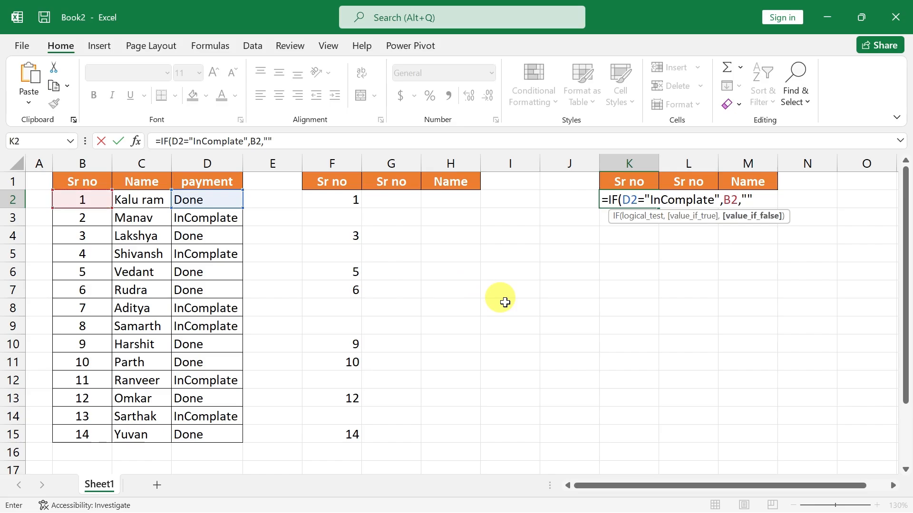
{"action": "key", "text": "Return"}
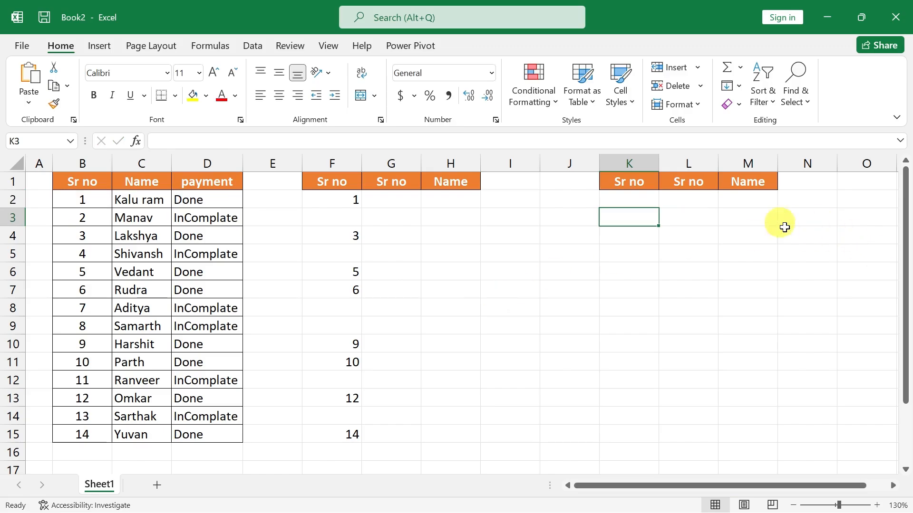
Fill the IF formula from K2 down through K15 and compare the serial number results in columns F and K.
{"action": "left_click", "coordinate": [626, 199]}
{"action": "left_click_drag", "start_coordinate": [659, 211], "coordinate": [656, 441]}
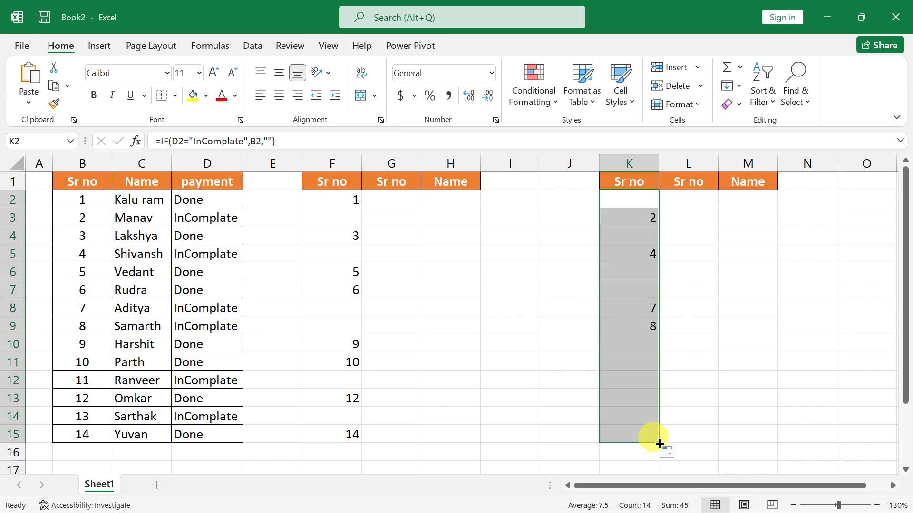
{"action": "left_click", "coordinate": [340, 198]}
{"action": "left_click_drag", "start_coordinate": [339, 185], "coordinate": [346, 433]}
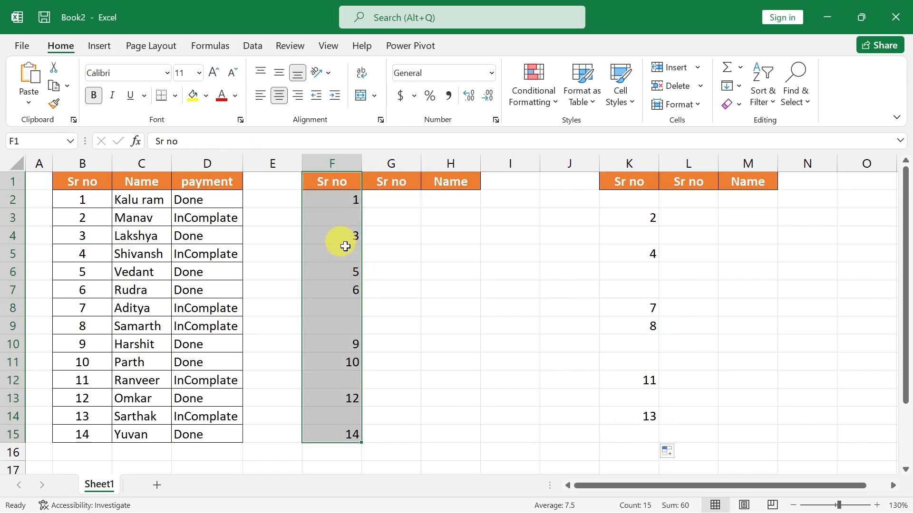
{"action": "left_click", "coordinate": [350, 196]}
{"action": "left_click_drag", "start_coordinate": [648, 179], "coordinate": [649, 410]}
{"action": "left_click", "coordinate": [638, 287]}
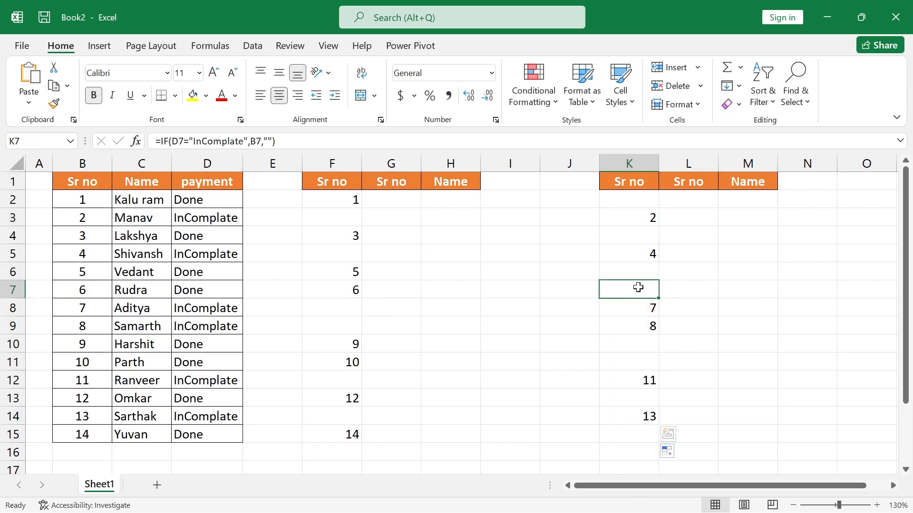
{"action": "left_click", "coordinate": [386, 198]}
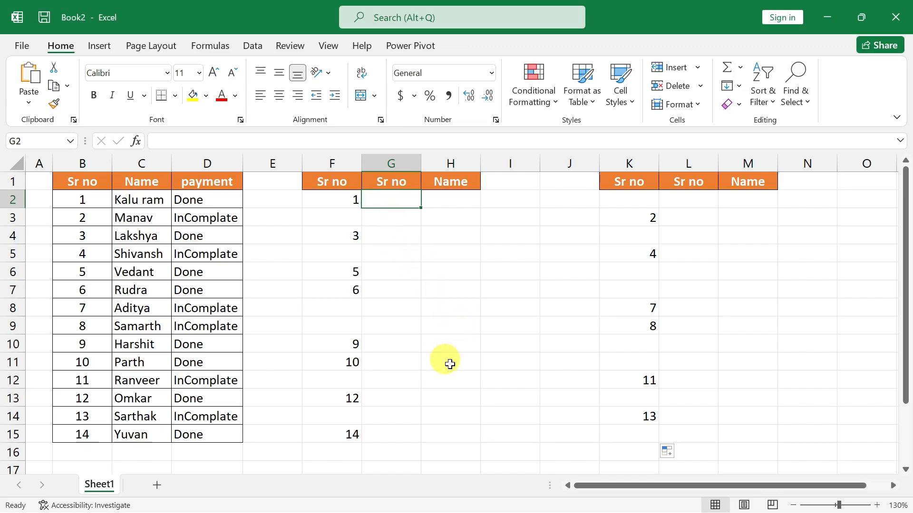
{"action": "scroll", "coordinate": [448, 363], "scroll_direction": "down", "scroll_amount": 3}
{"action": "left_click", "coordinate": [354, 347]}
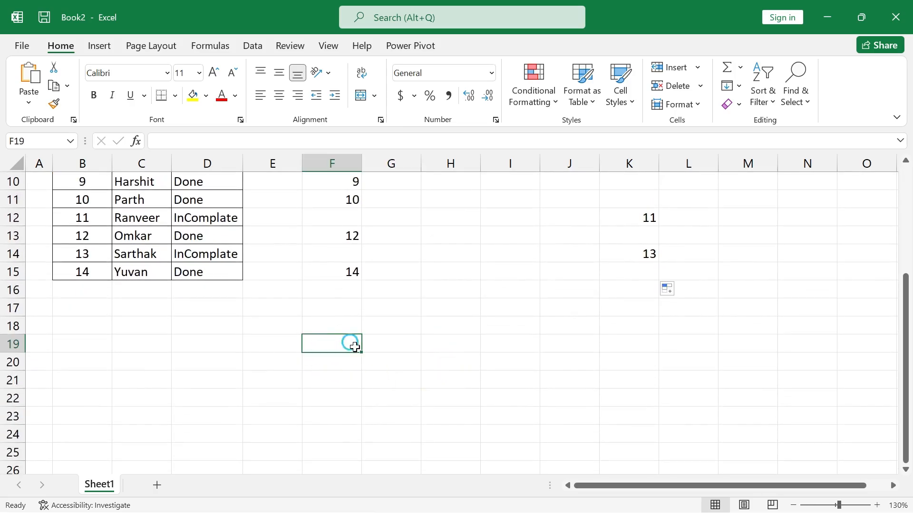
{"action": "type", "text": "0\t"}
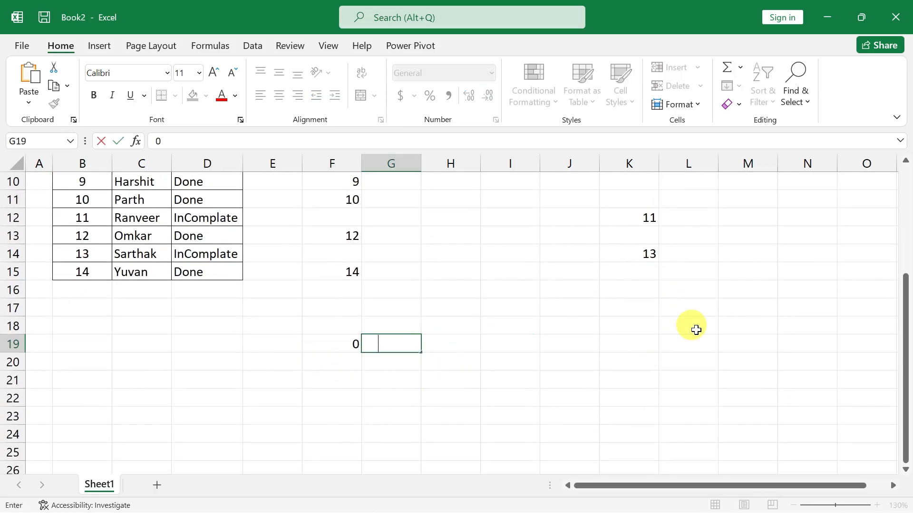
{"action": "type", "text": "23\t423\t4\t23"}
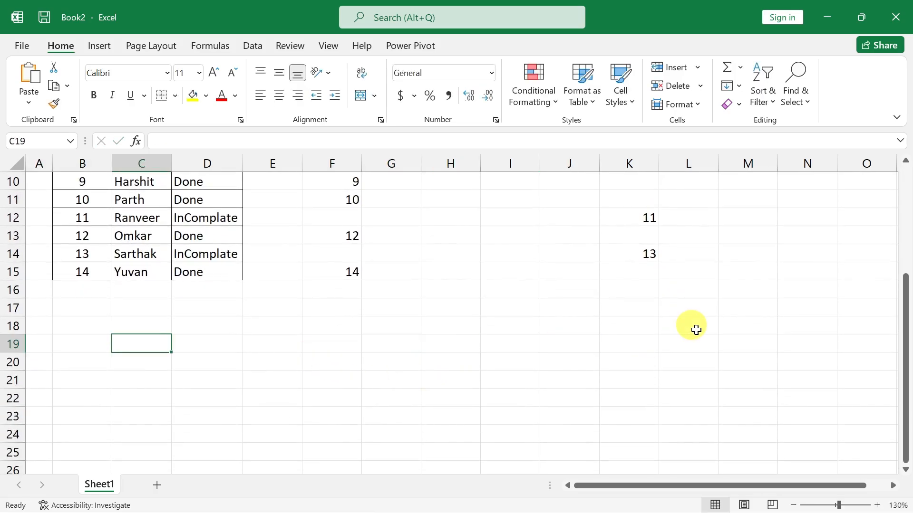
{"action": "key", "text": "Tab"}
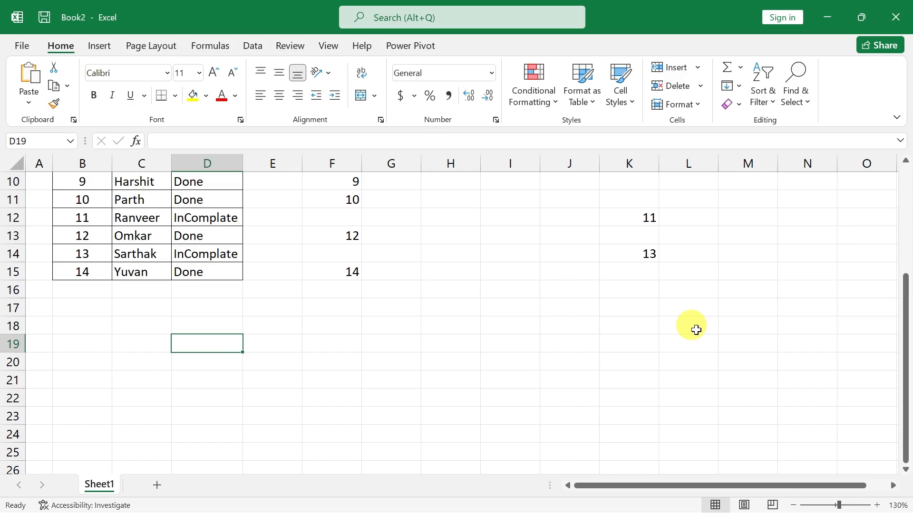
Enter the sample numbers 45, 65, 52 and 25 in D19:D22 below the payment list.
{"action": "type", "text": "45"}
{"action": "key", "text": "Return"}
{"action": "type", "text": "65"}
{"action": "key", "text": "Return"}
{"action": "type", "text": "52"}
{"action": "key", "text": "Return"}
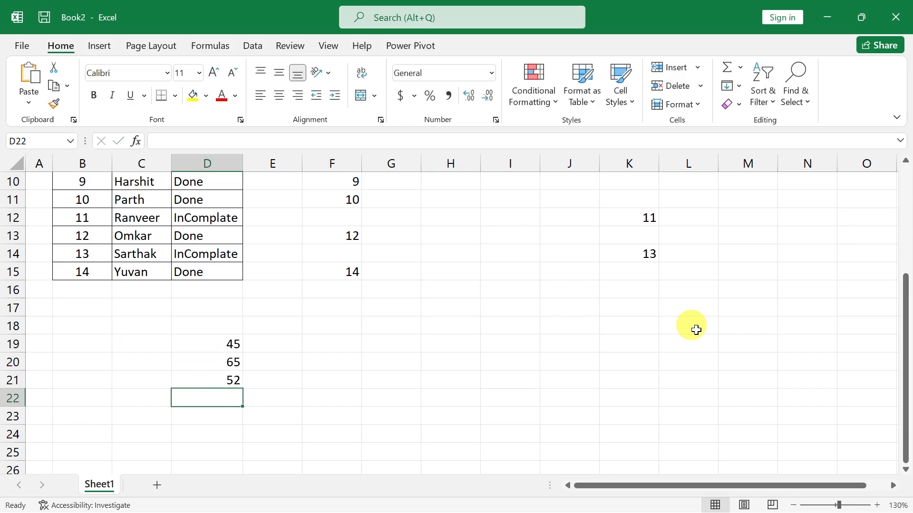
{"action": "type", "text": "25"}
{"action": "key", "text": "Return"}
Enter the formula =MAX(D19:D22) in F19 to return the largest sample number.
{"action": "key", "text": "Right"}
{"action": "key", "text": "Right"}
{"action": "key", "text": "Up"}
{"action": "key", "text": "Up"}
{"action": "key", "text": "Up"}
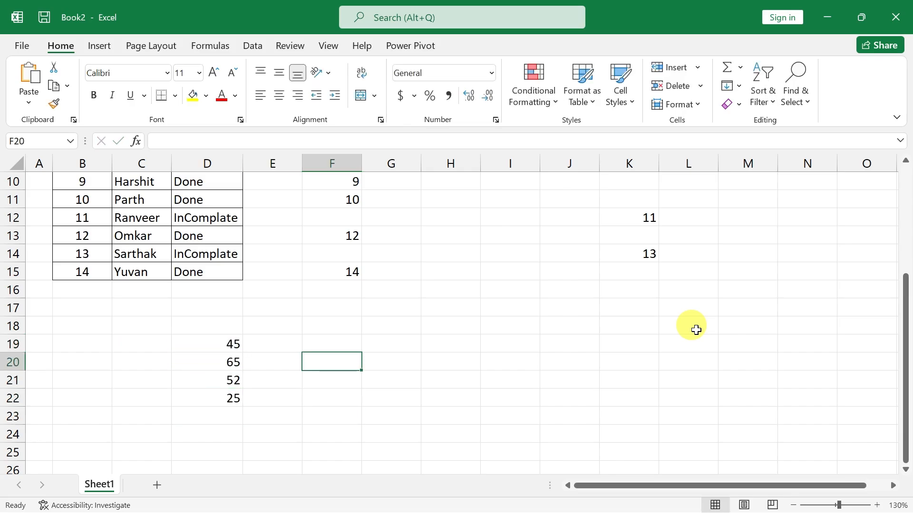
{"action": "key", "text": "Up"}
{"action": "key", "text": "Left"}
{"action": "key", "text": "Right"}
{"action": "type", "text": "="}
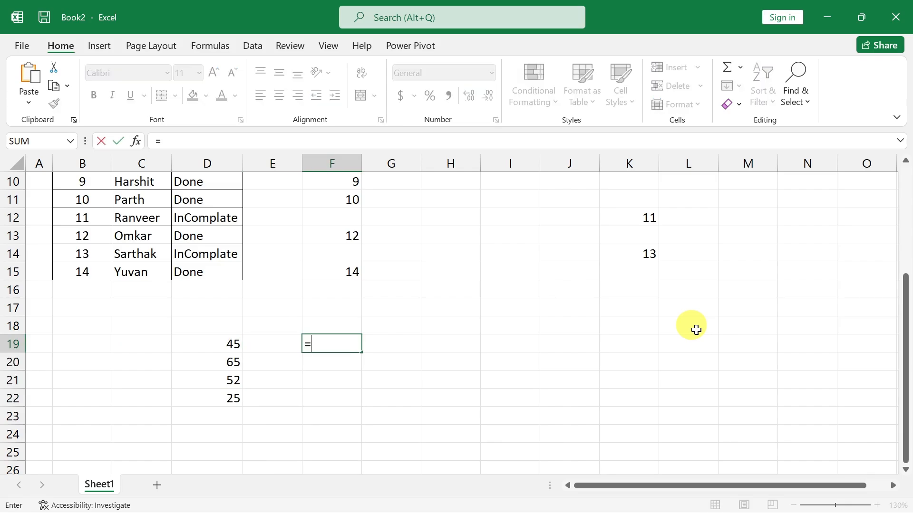
{"action": "type", "text": "ma"}
{"action": "key", "text": "BackSpace"}
{"action": "type", "text": "ma"}
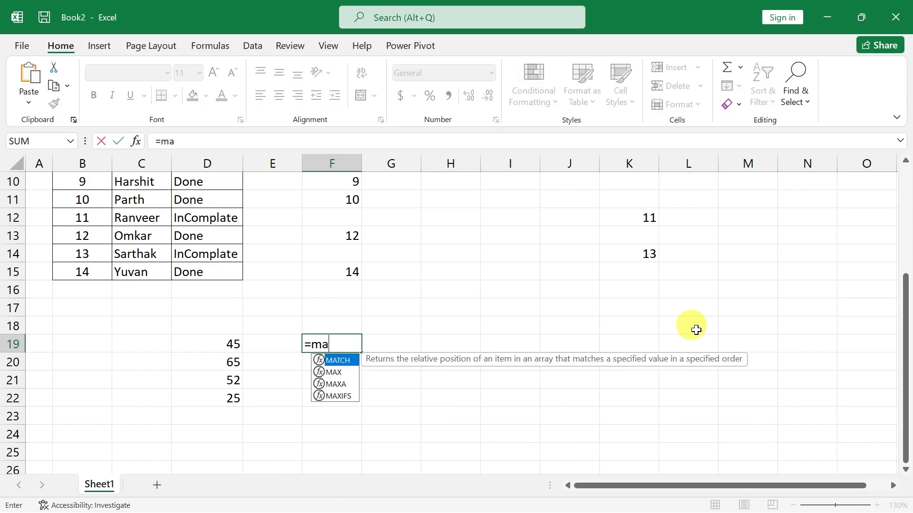
{"action": "type", "text": "x"}
{"action": "key", "text": "Tab"}
{"action": "key", "text": "Left"}
{"action": "key", "text": "Left"}
{"action": "key", "text": "shift+Down"}
{"action": "key", "text": "shift+Down"}
{"action": "key", "text": "shift+Down"}
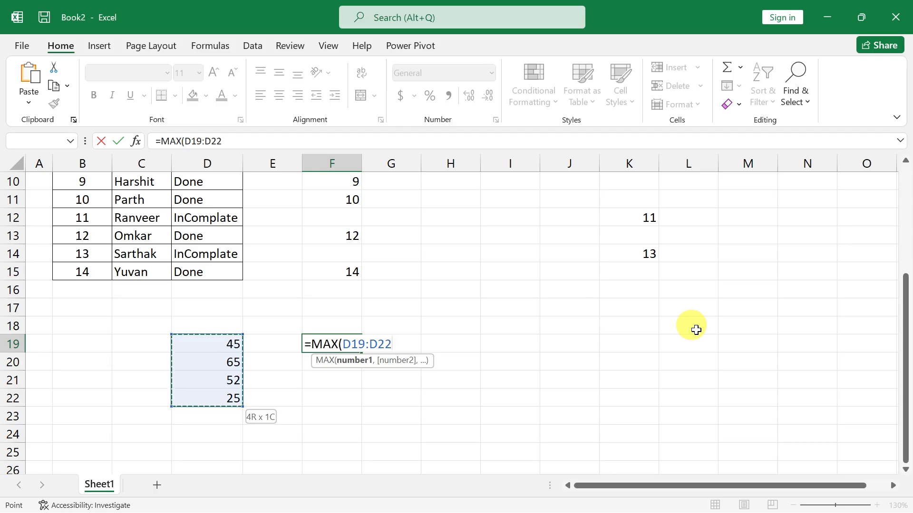
{"action": "key", "text": "Return"}
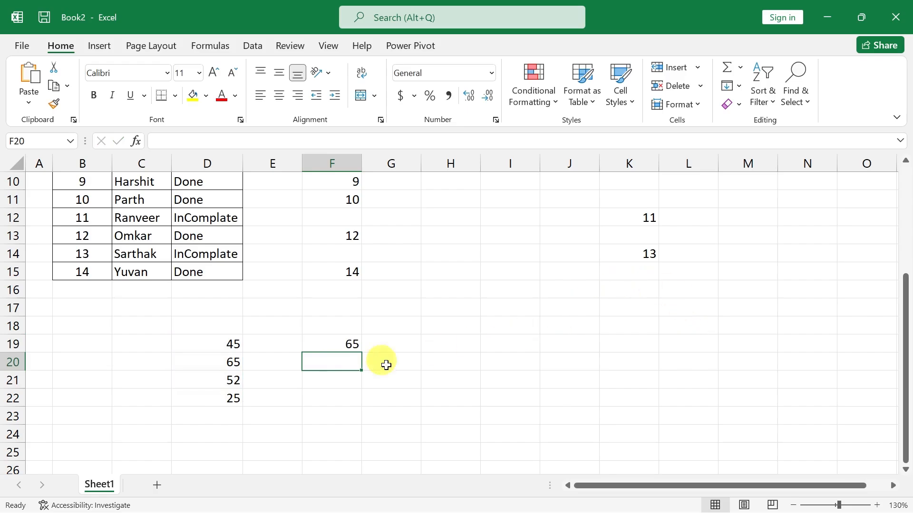
Replace the MAX formula in F19 with =MIN(D19:D22) to return the smallest sample number.
{"action": "left_click", "coordinate": [234, 378]}
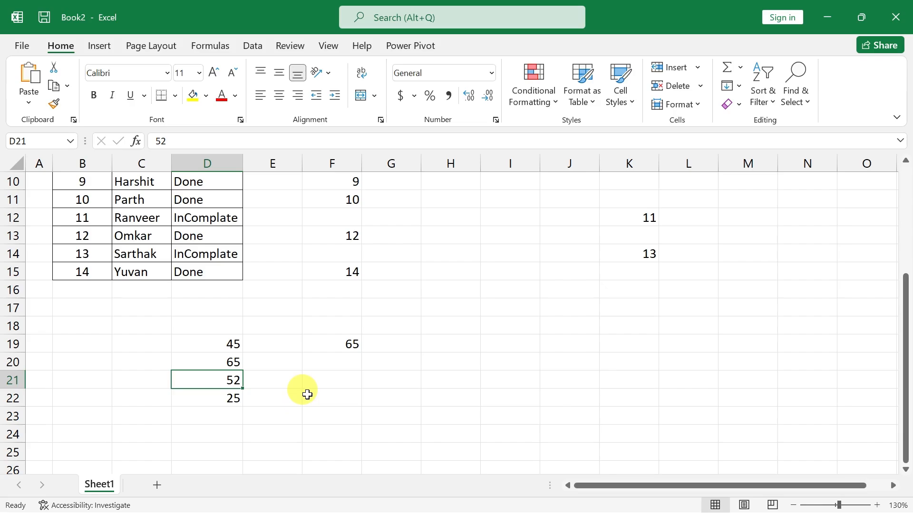
{"action": "left_click", "coordinate": [341, 344]}
{"action": "key", "text": "Delete"}
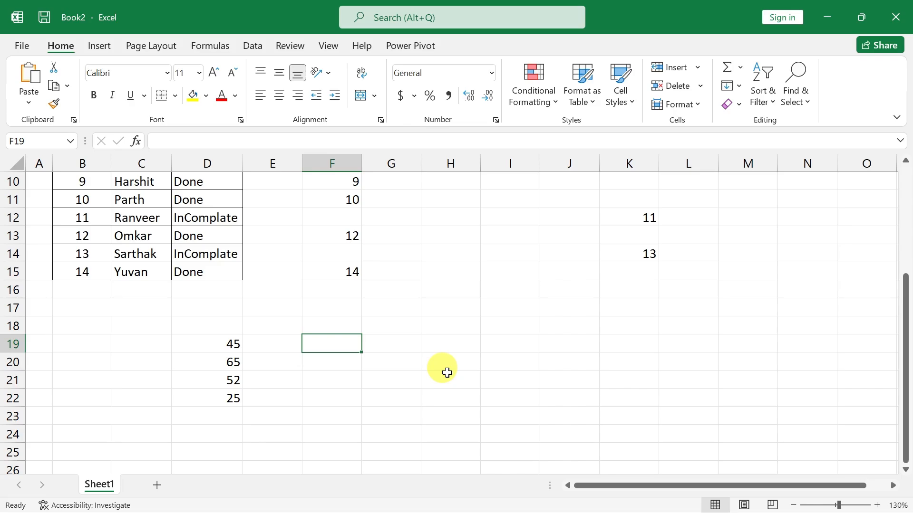
{"action": "type", "text": "=min"}
{"action": "key", "text": "Tab"}
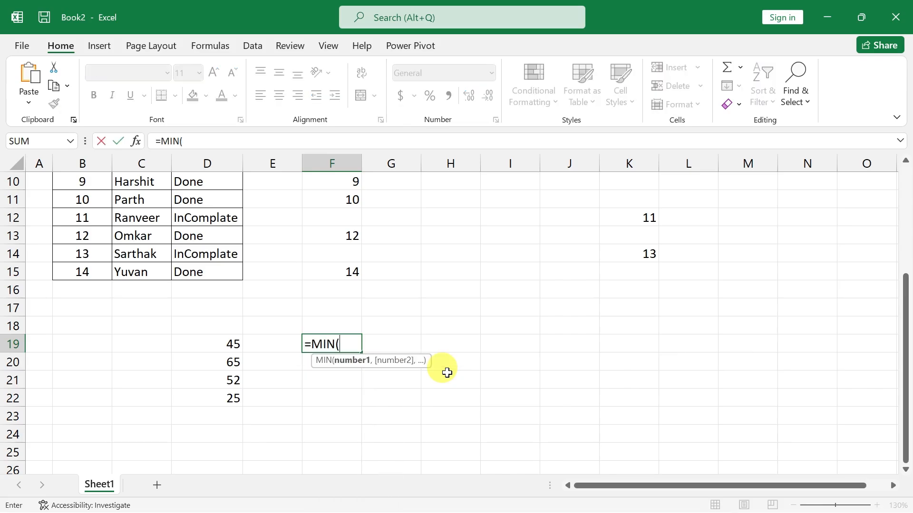
{"action": "key", "text": "Left"}
{"action": "key", "text": "Left"}
{"action": "key", "text": "shift+Down"}
{"action": "key", "text": "shift+Down"}
{"action": "key", "text": "shift+Down"}
{"action": "key", "text": "Return"}
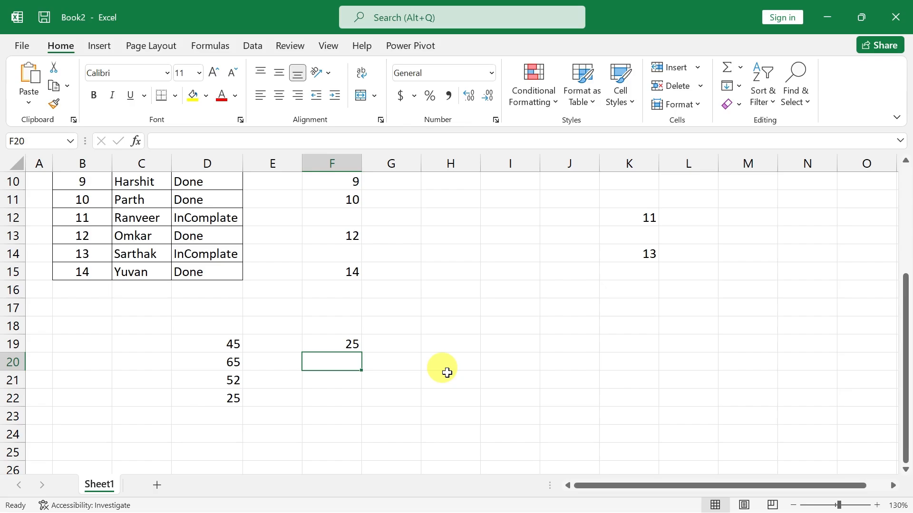
Clear F19 and enter =SMALL(D19:D22,1) there to return the first smallest sample number.
{"action": "left_click", "coordinate": [338, 343]}
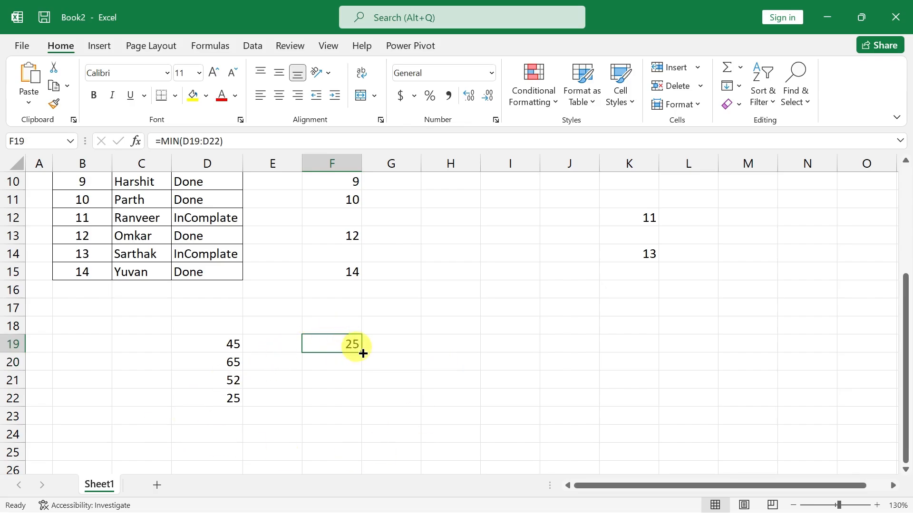
{"action": "key", "text": "Delete"}
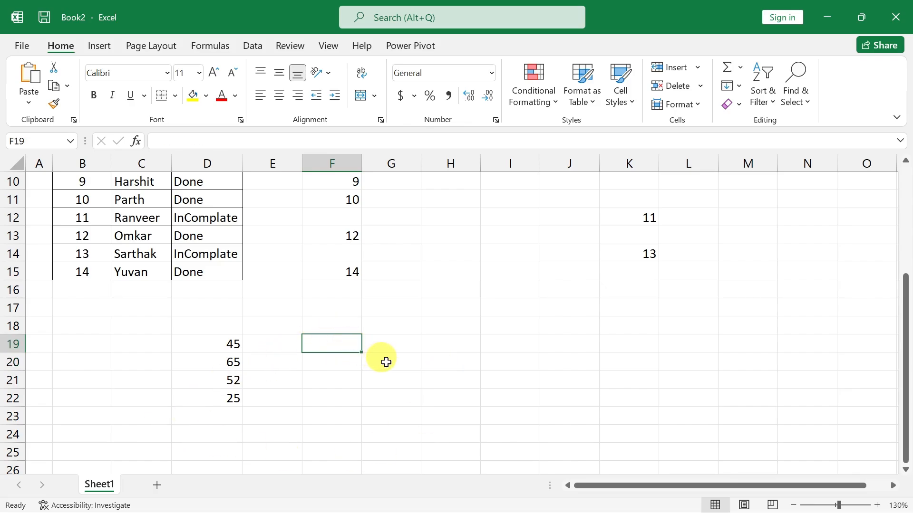
{"action": "type", "text": "=m"}
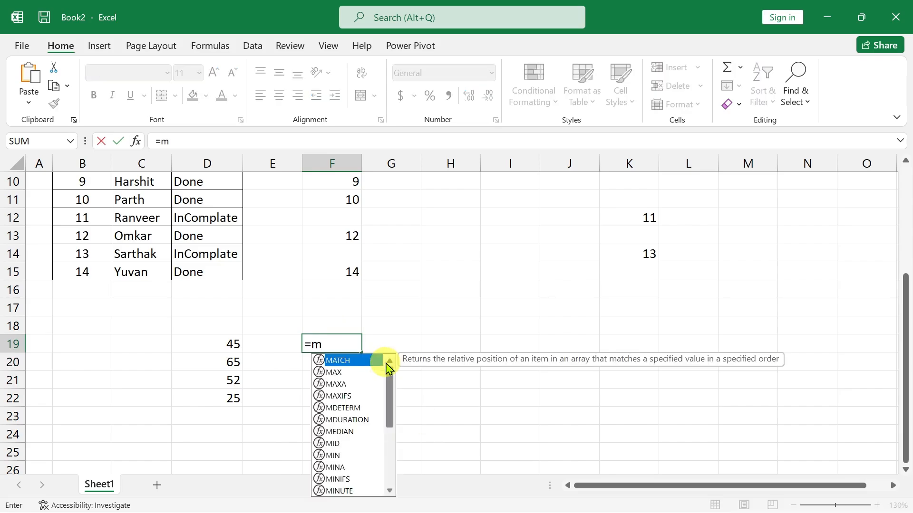
{"action": "key", "text": "BackSpace"}
{"action": "type", "text": "sm"}
{"action": "key", "text": "Tab"}
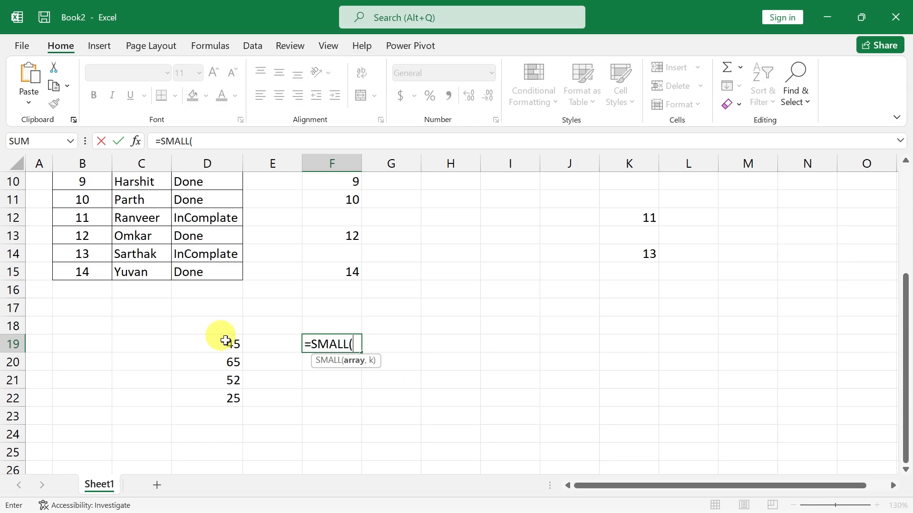
{"action": "left_click_drag", "start_coordinate": [230, 344], "coordinate": [223, 394]}
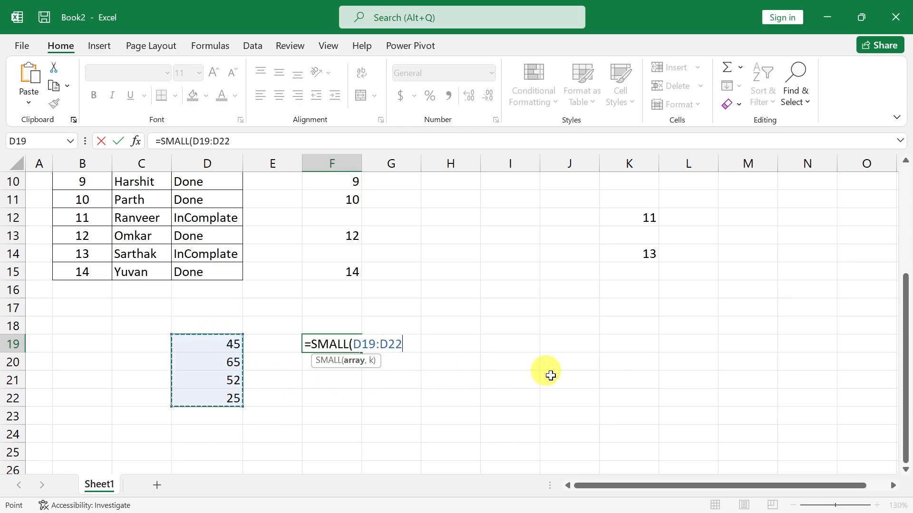
{"action": "type", "text": ","}
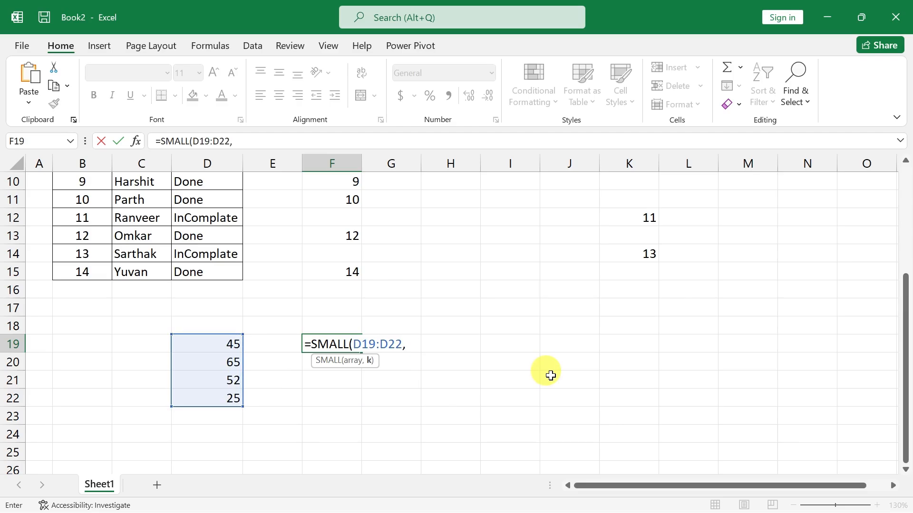
{"action": "type", "text": "1"}
{"action": "key", "text": "Return"}
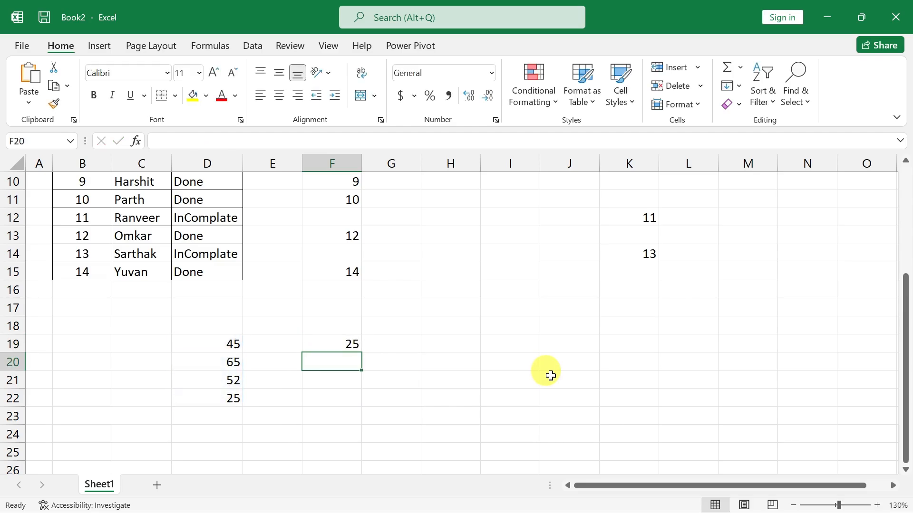
Change the formula in F19 to =SMALL(D19:D22,2) to return the second smallest sample number.
{"action": "key", "text": "Up"}
{"action": "key", "text": "F2"}
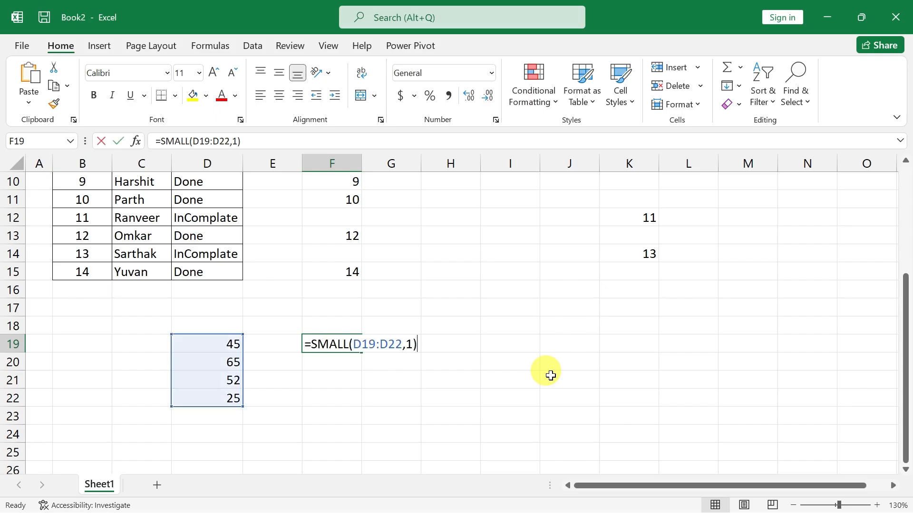
{"action": "key", "text": "Left"}
{"action": "key", "text": "BackSpace"}
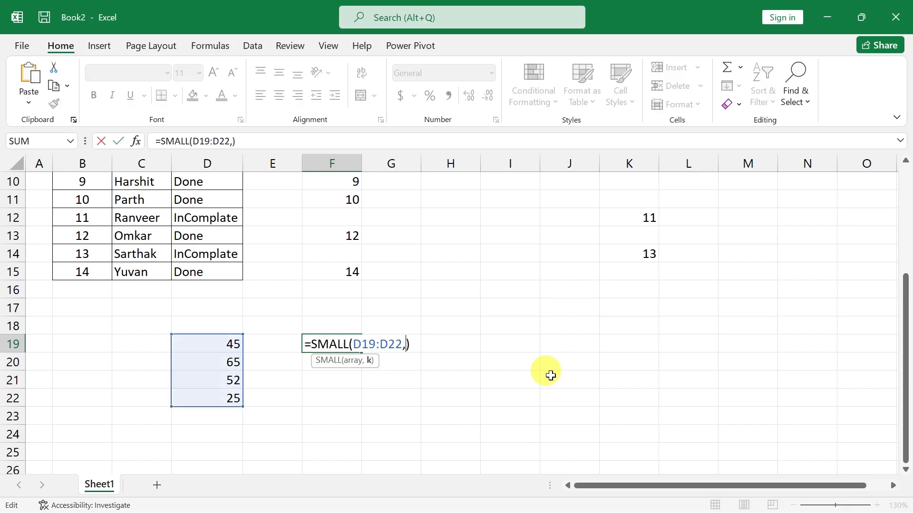
{"action": "type", "text": "2"}
{"action": "key", "text": "Return"}
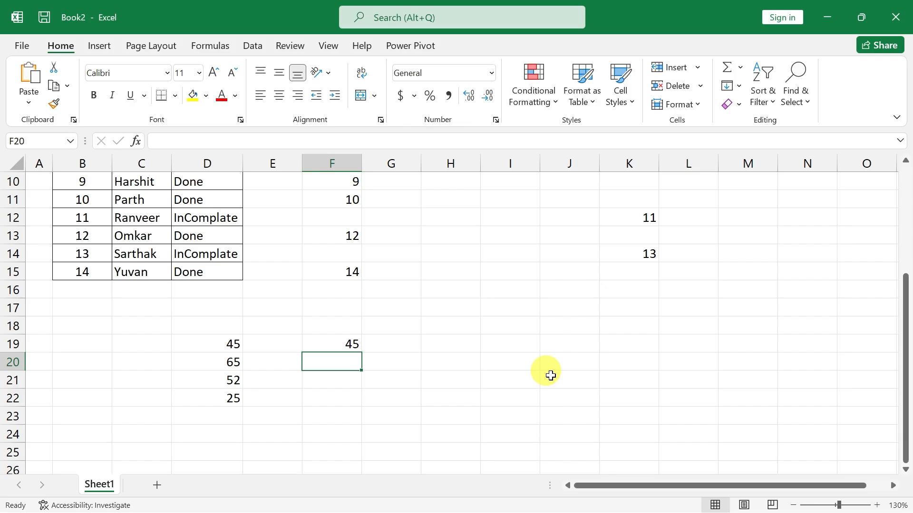
Change the formula in F19 to =SMALL(D19:D22,3) to return the third smallest sample number.
{"action": "key", "text": "Up"}
{"action": "key", "text": "F2"}
{"action": "key", "text": "Left"}
{"action": "key", "text": "Left"}
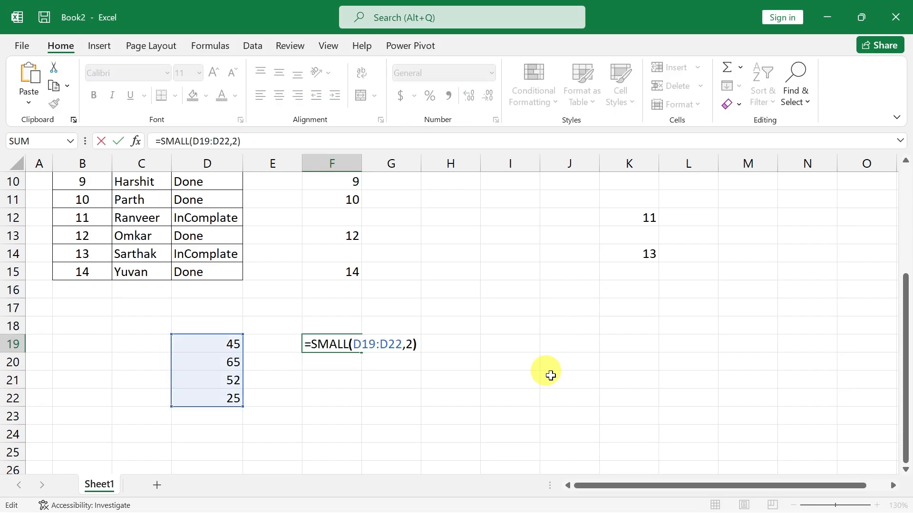
{"action": "key", "text": "BackSpace"}
{"action": "type", "text": "e"}
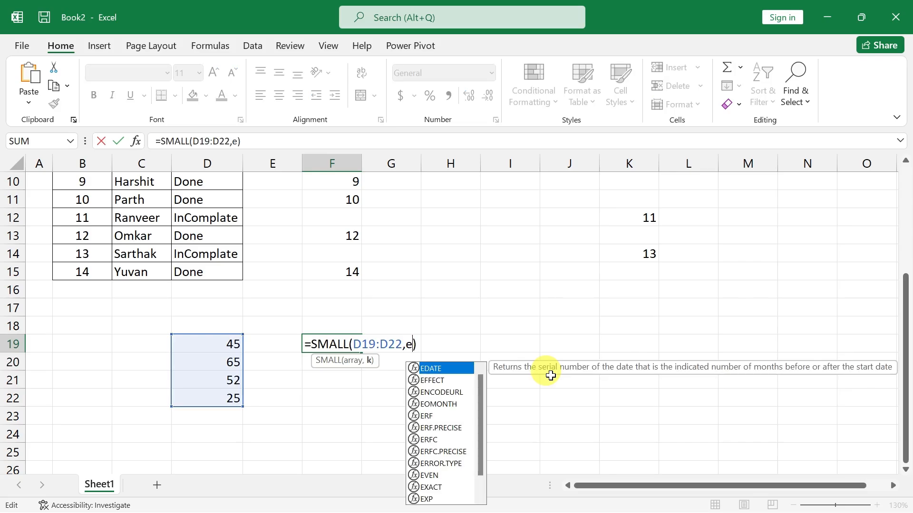
{"action": "key", "text": "BackSpace"}
{"action": "type", "text": "3"}
{"action": "key", "text": "Return"}
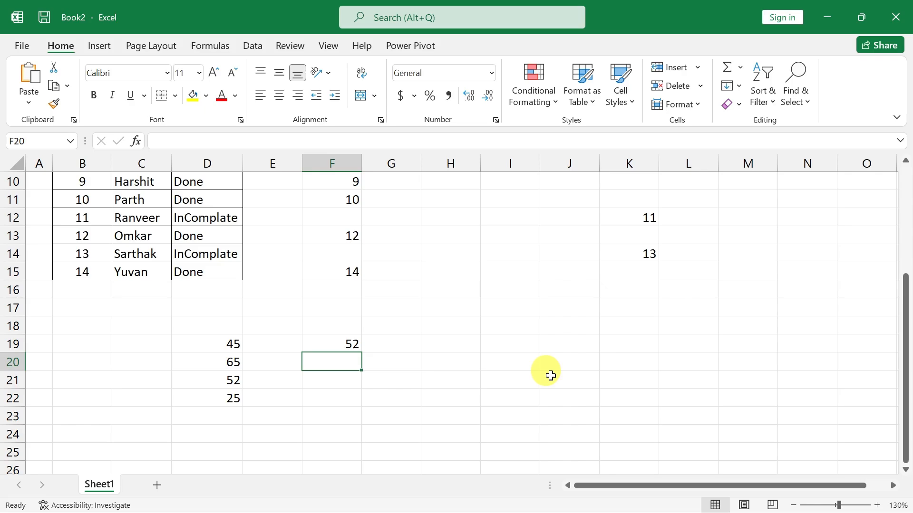
Clear the sample numbers in D19:D22 together with the SMALL formula in F19.
{"action": "left_click_drag", "start_coordinate": [236, 343], "coordinate": [330, 404]}
{"action": "key", "text": "Delete"}
Enter the formula =SMALL(F2:F15,ROW()) in G2 under the second Sr no heading of the Done table.
{"action": "scroll", "coordinate": [413, 404], "scroll_direction": "up", "scroll_amount": 3}
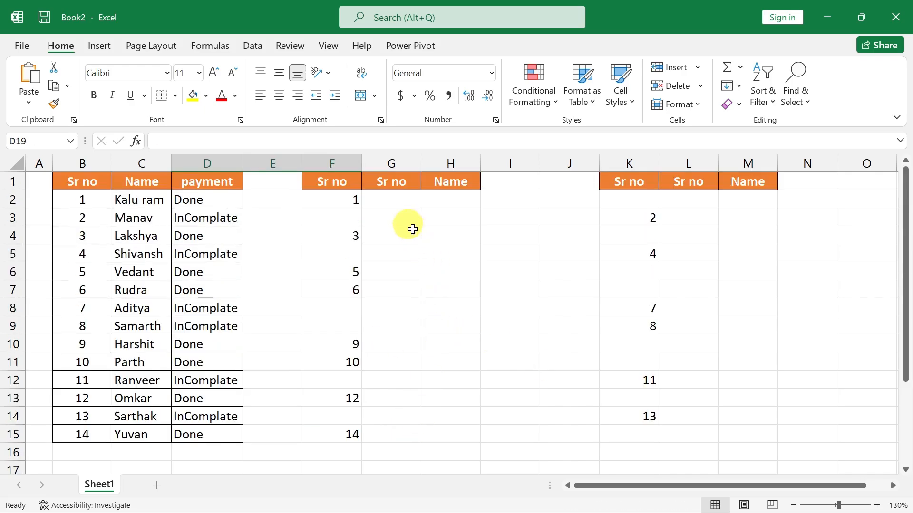
{"action": "left_click", "coordinate": [417, 209]}
{"action": "type", "text": "=SMALL("}
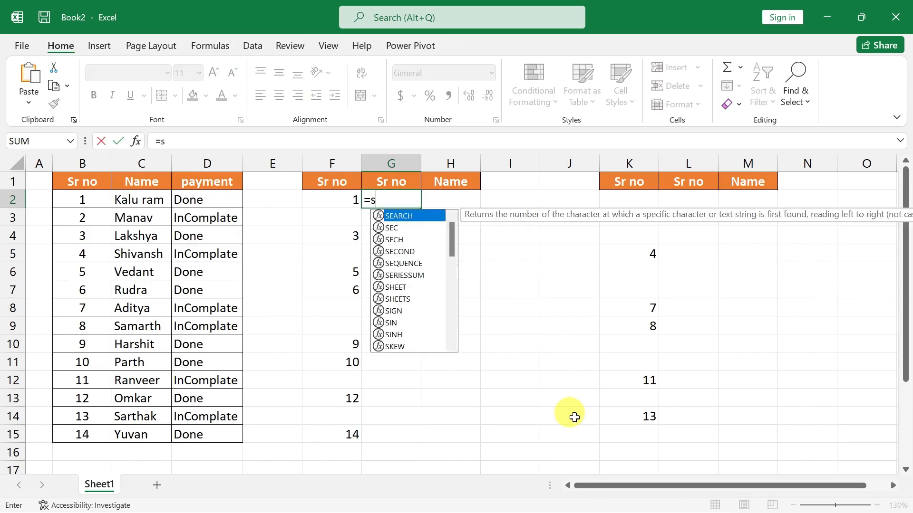
{"action": "key", "text": "Left"}
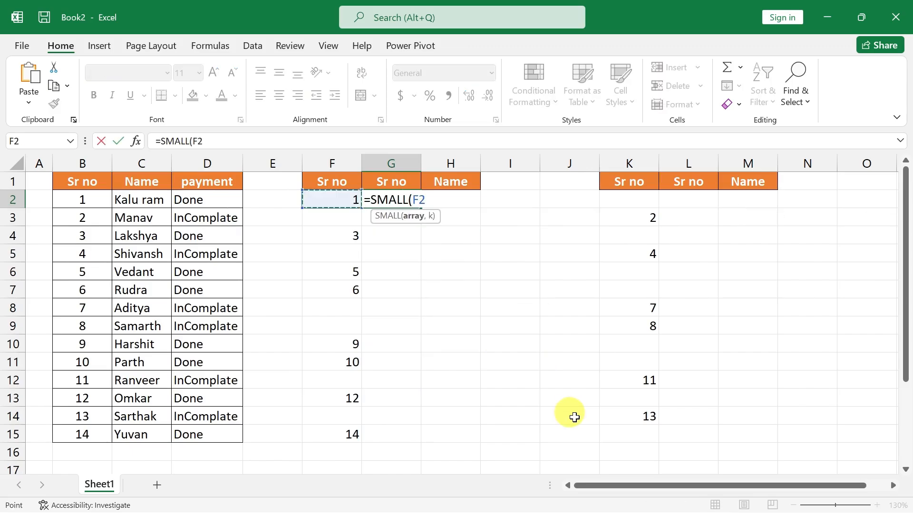
{"action": "key", "text": "shift+Down"}
{"action": "key", "text": "shift+Down"}
{"action": "key", "text": "shift+Down"}
{"action": "key", "text": "shift+Down"}
{"action": "key", "text": "shift+Down"}
{"action": "key", "text": "shift+Down"}
{"action": "key", "text": "shift+Down"}
{"action": "key", "text": "shift+Down"}
{"action": "key", "text": "shift+Down"}
{"action": "key", "text": "shift+Down"}
{"action": "key", "text": "shift+Down"}
{"action": "key", "text": "shift+Down"}
{"action": "key", "text": "shift+Down"}
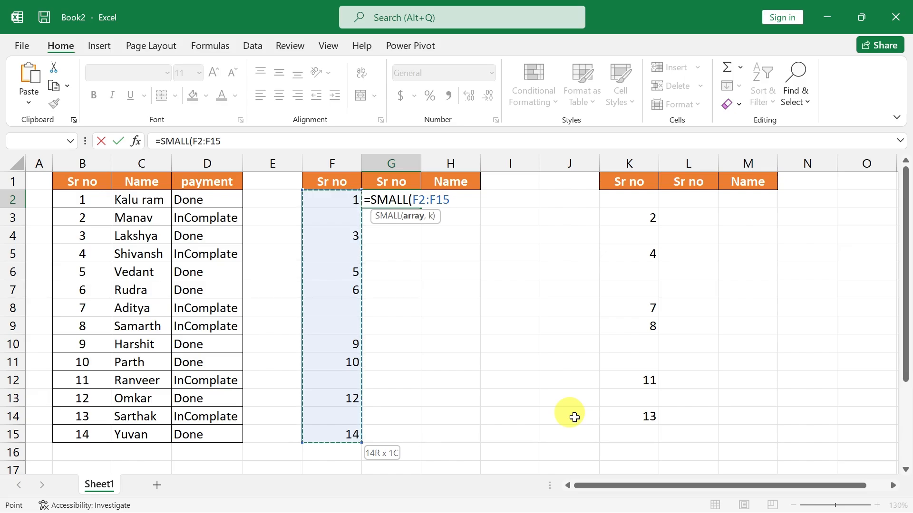
{"action": "type", "text": ","}
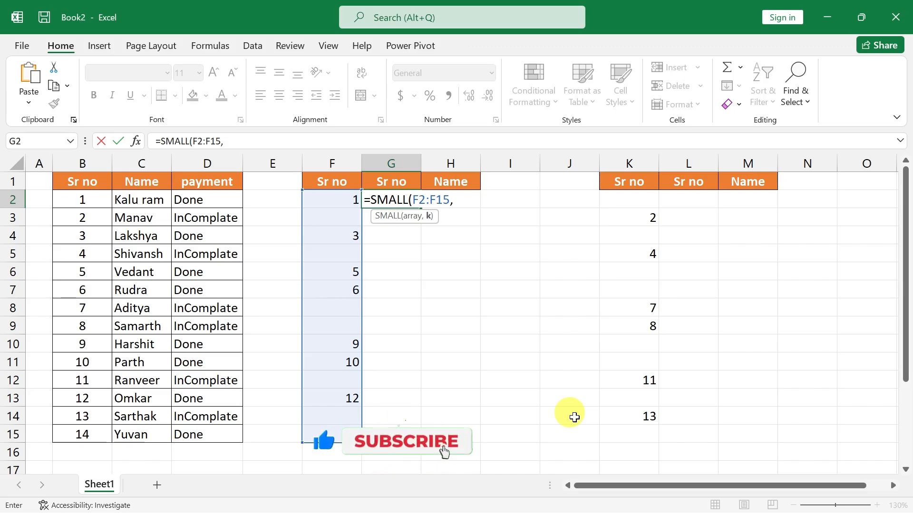
{"action": "type", "text": "ro"}
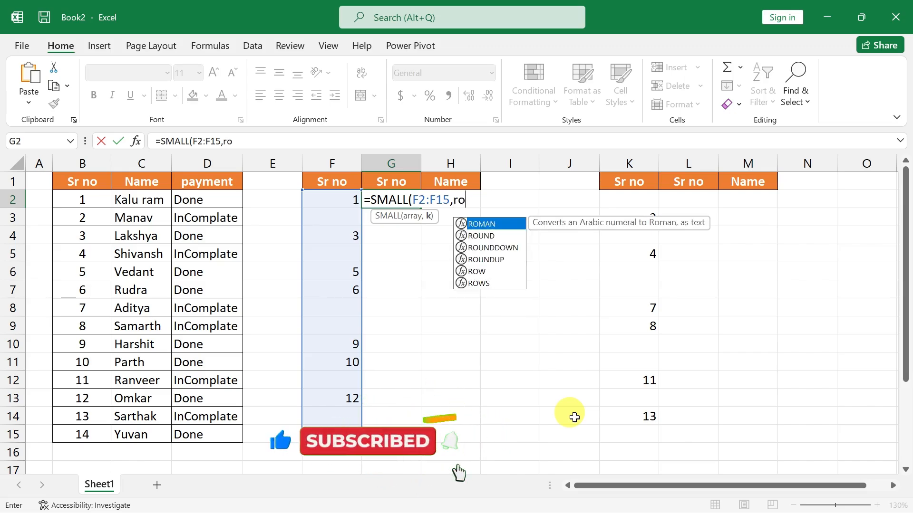
{"action": "type", "text": "w()"}
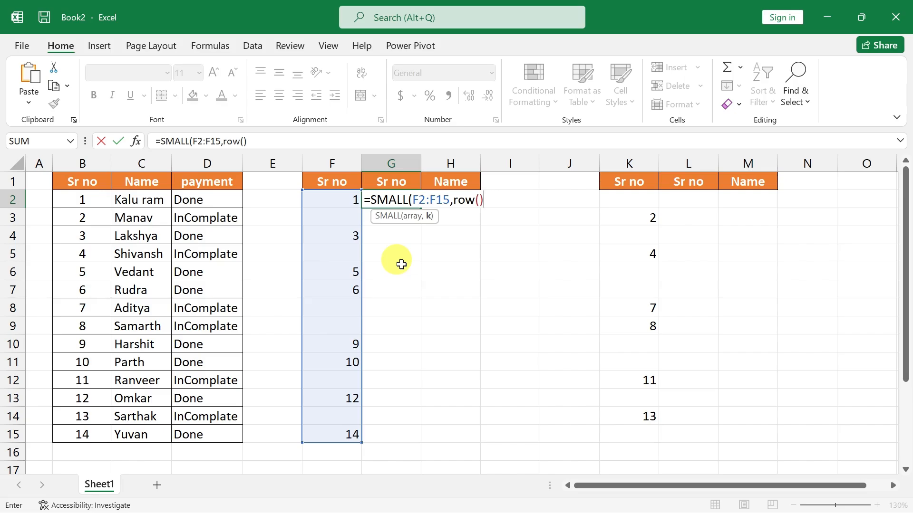
{"action": "key", "text": "Return"}
{"action": "key", "text": "Return"}
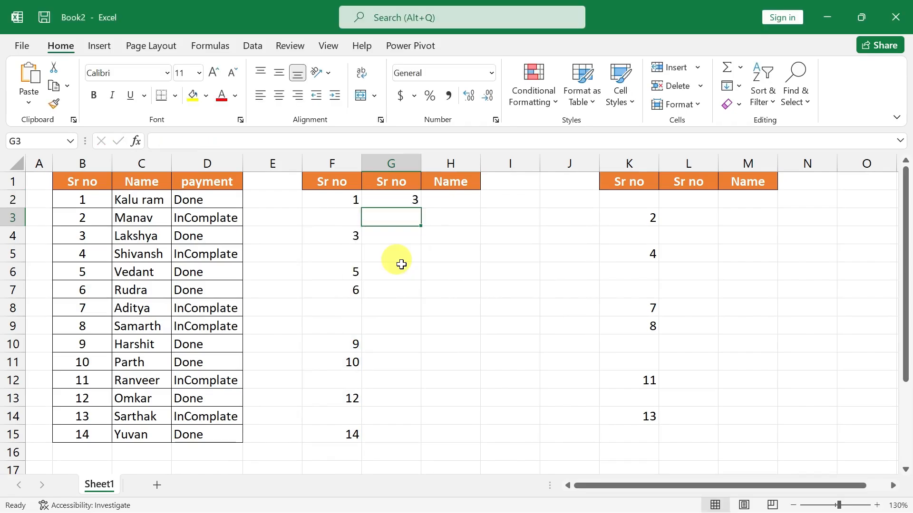
Subtract 1 from the row number in G2, making the formula =SMALL(F2:F15,ROW()-1).
{"action": "left_click", "coordinate": [403, 200]}
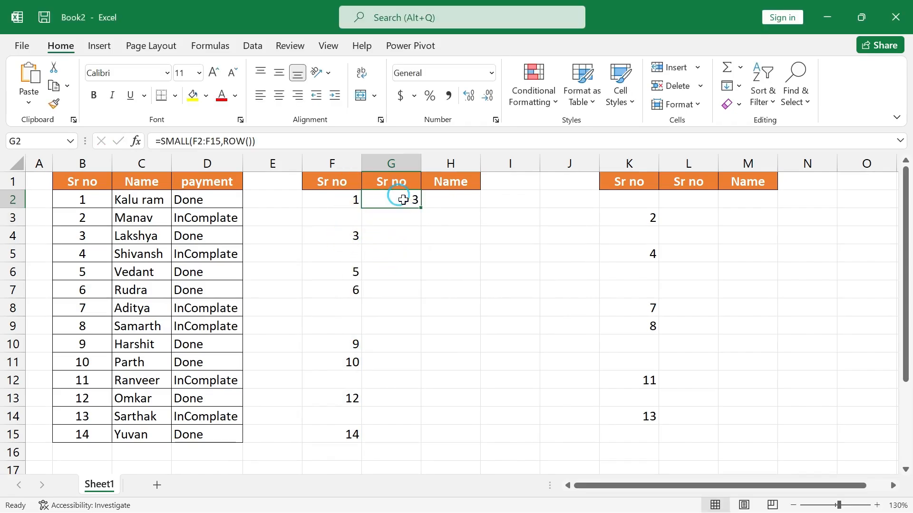
{"action": "double_click", "coordinate": [408, 197]}
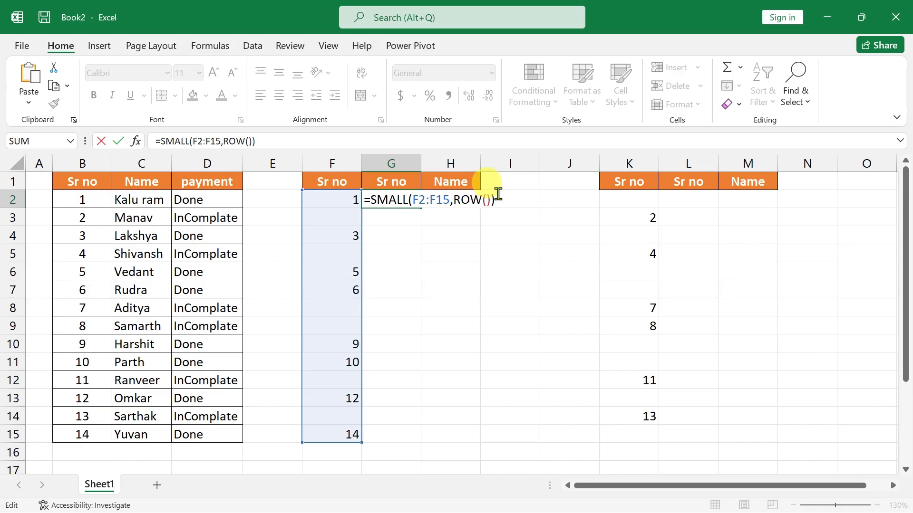
{"action": "key", "text": "BackSpace"}
{"action": "type", "text": "-1"}
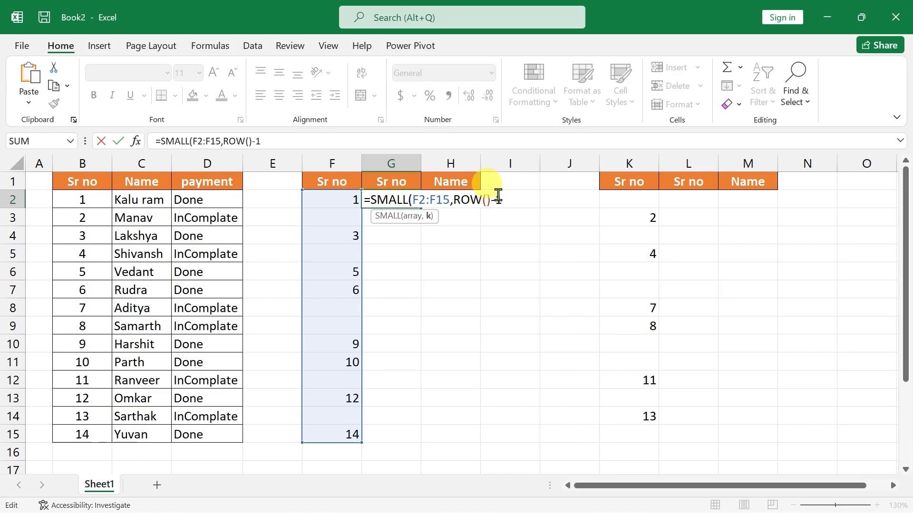
{"action": "key", "text": "Return"}
{"action": "key", "text": "Return"}
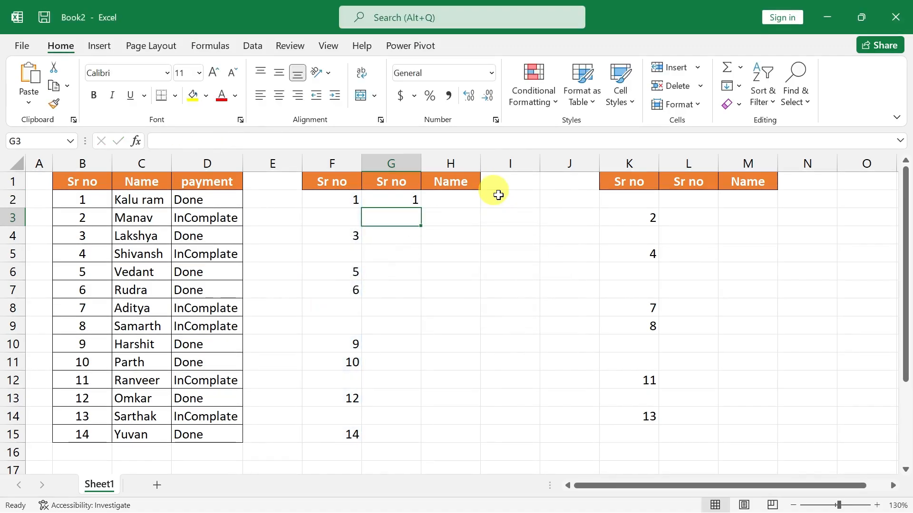
Make the range in G2's formula absolute as $F$2:$F$15.
{"action": "left_click", "coordinate": [397, 199]}
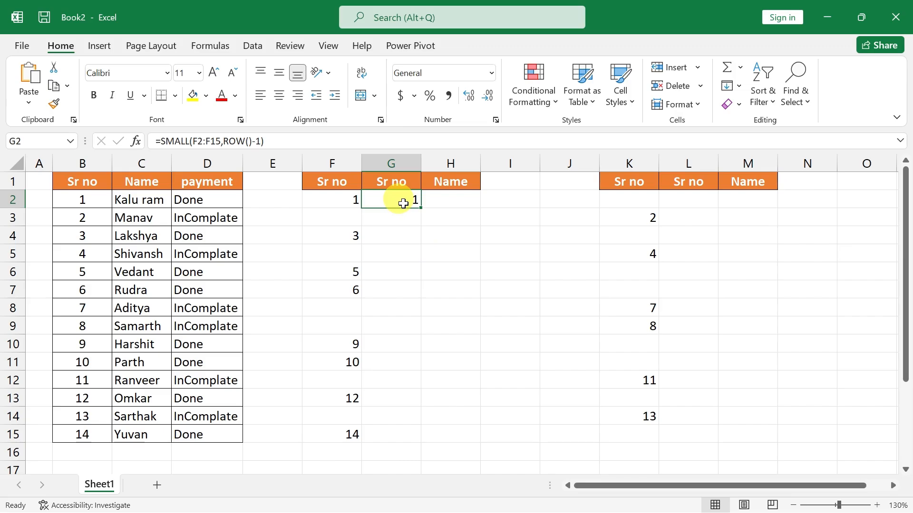
{"action": "double_click", "coordinate": [404, 202]}
{"action": "left_click_drag", "start_coordinate": [412, 199], "coordinate": [449, 199]}
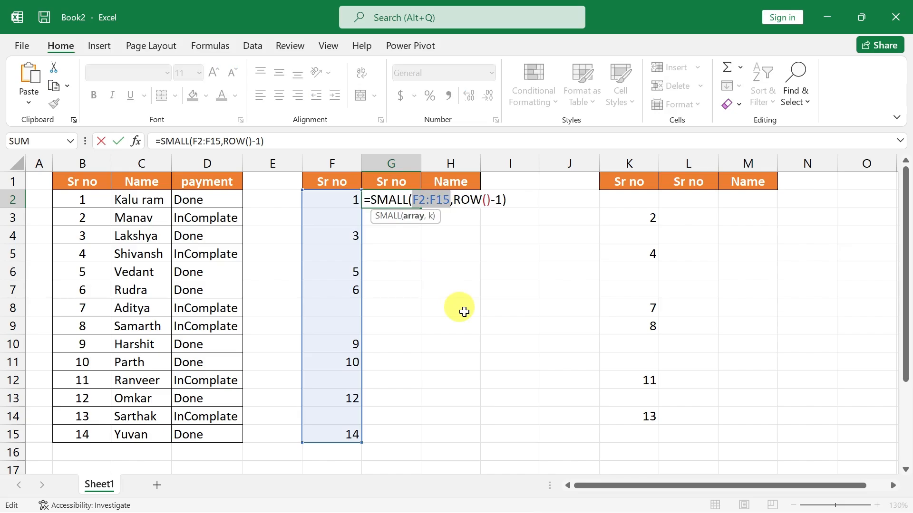
{"action": "key", "text": "F4"}
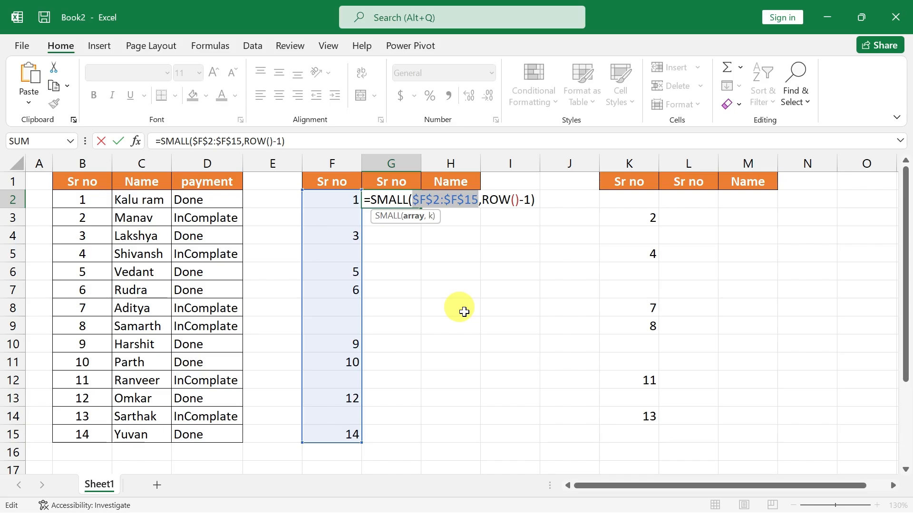
{"action": "key", "text": "Return"}
Fill the SMALL formula from G2 down to G15 and inspect the formulas in G9 and G10.
{"action": "left_click", "coordinate": [389, 201]}
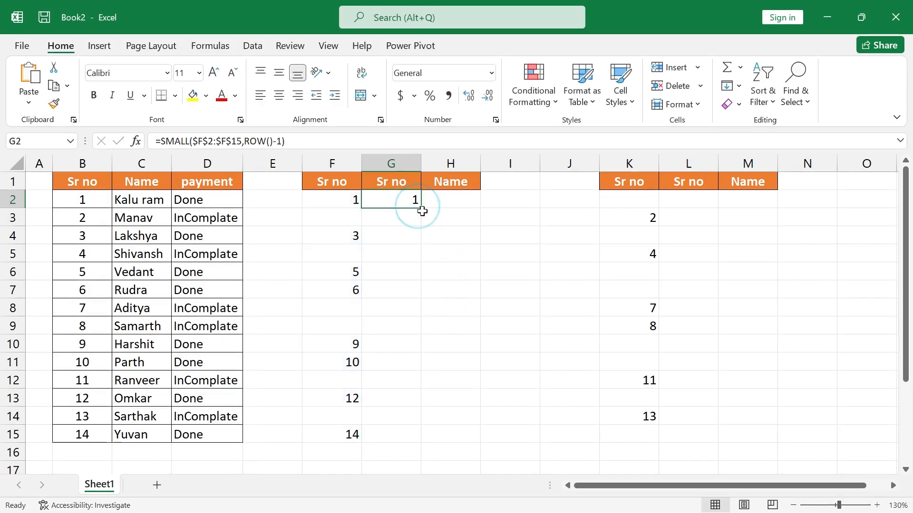
{"action": "left_click_drag", "start_coordinate": [421, 207], "coordinate": [422, 297]}
{"action": "left_click_drag", "start_coordinate": [422, 410], "coordinate": [418, 437]}
{"action": "left_click", "coordinate": [394, 361]}
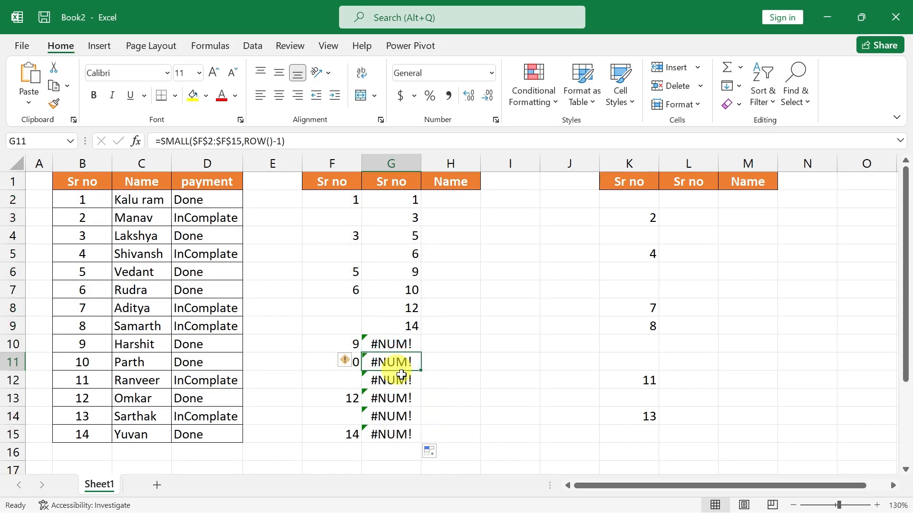
{"action": "left_click", "coordinate": [412, 323]}
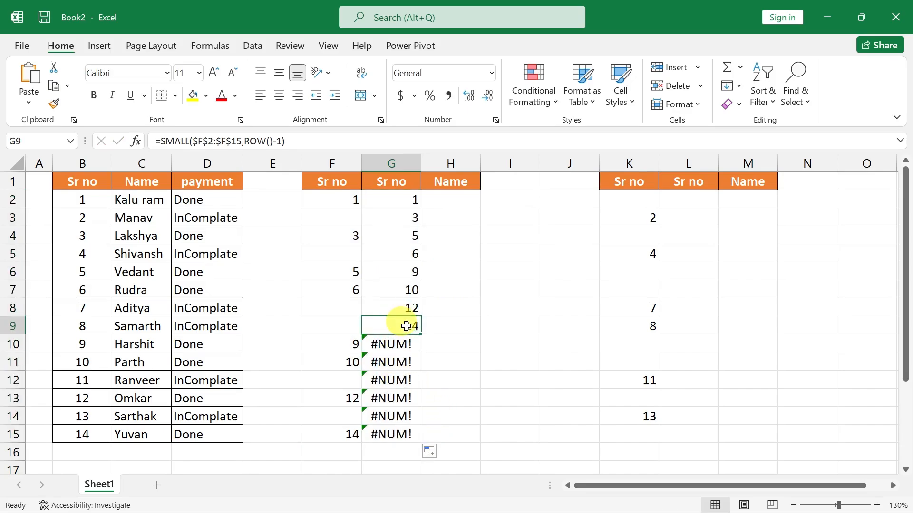
{"action": "key", "text": "F2"}
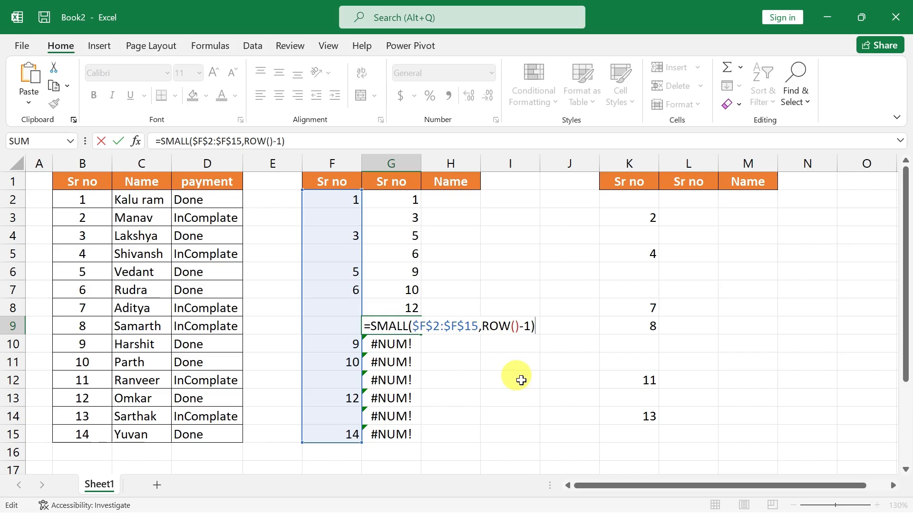
{"action": "key", "text": "Return"}
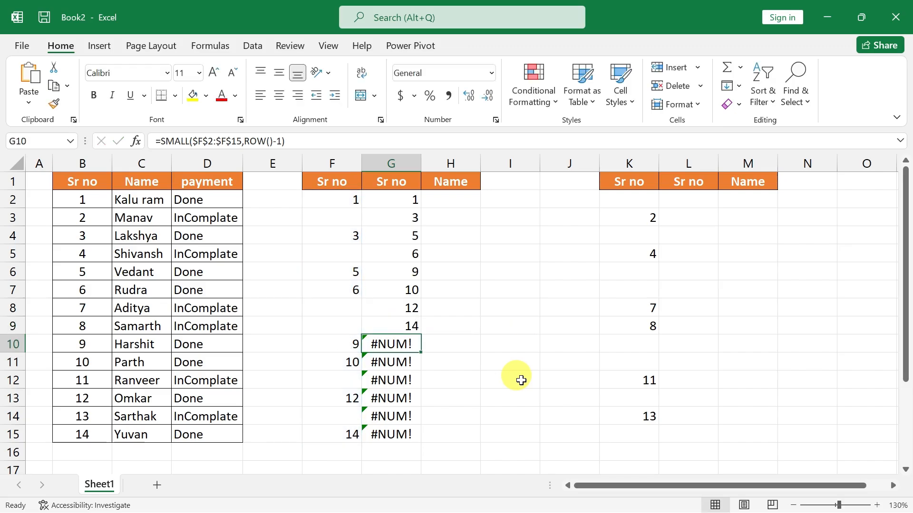
{"action": "key", "text": "F2"}
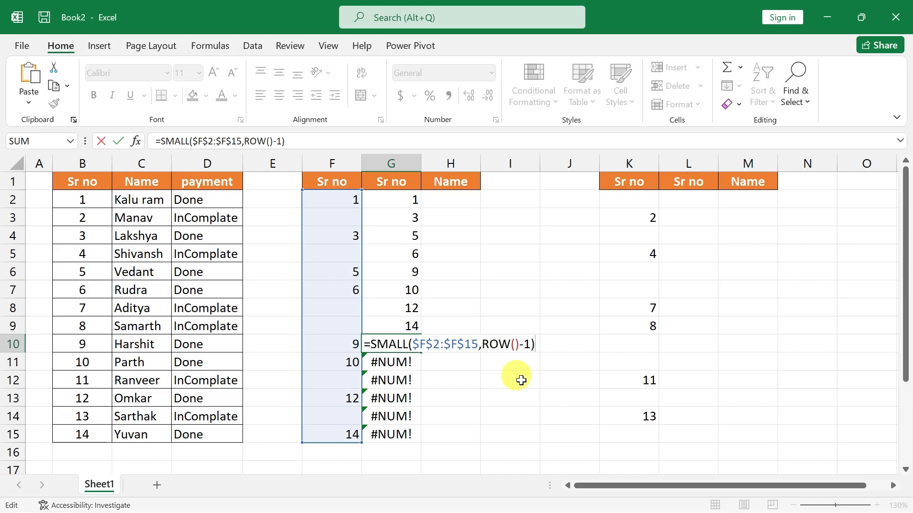
{"action": "key", "text": "Return"}
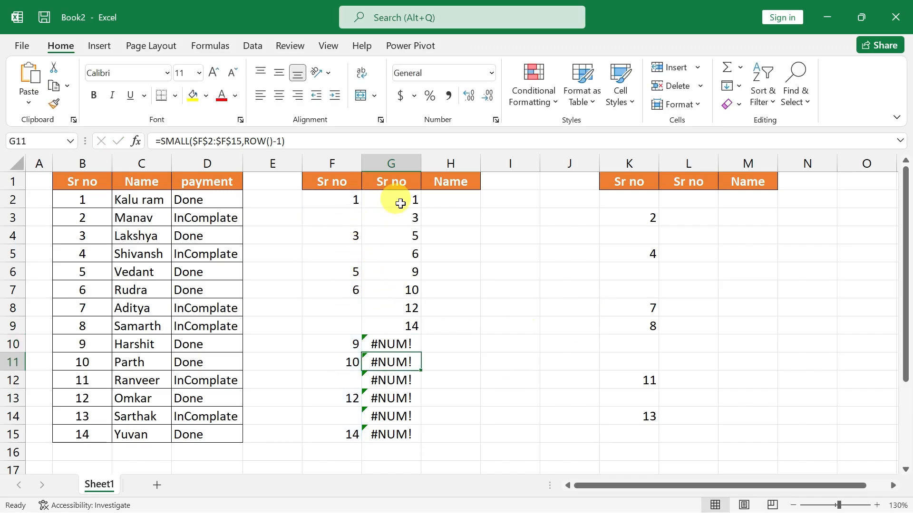
Wrap G2's formula in IFERROR with an empty text as the error value: =IFERROR(SMALL($F$2:$F$15,ROW()-1),"").
{"action": "left_click", "coordinate": [401, 204]}
{"action": "double_click", "coordinate": [400, 200]}
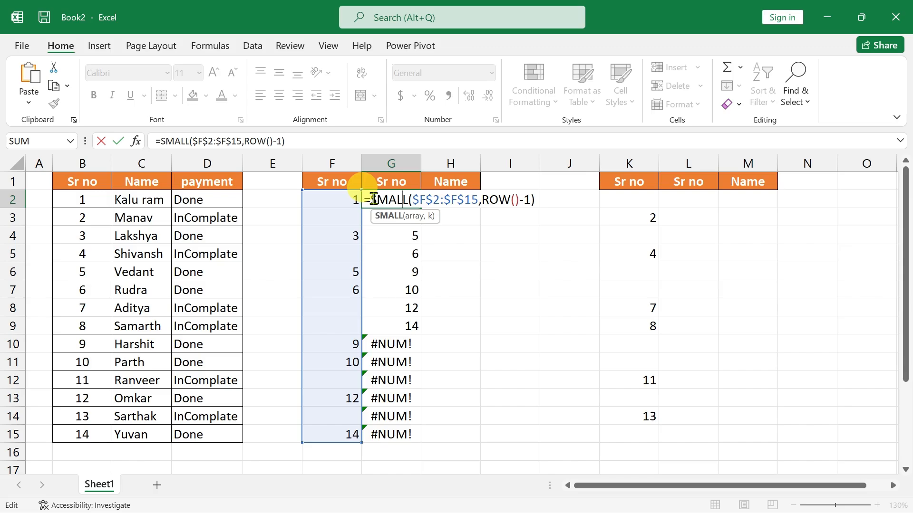
{"action": "left_click", "coordinate": [373, 199]}
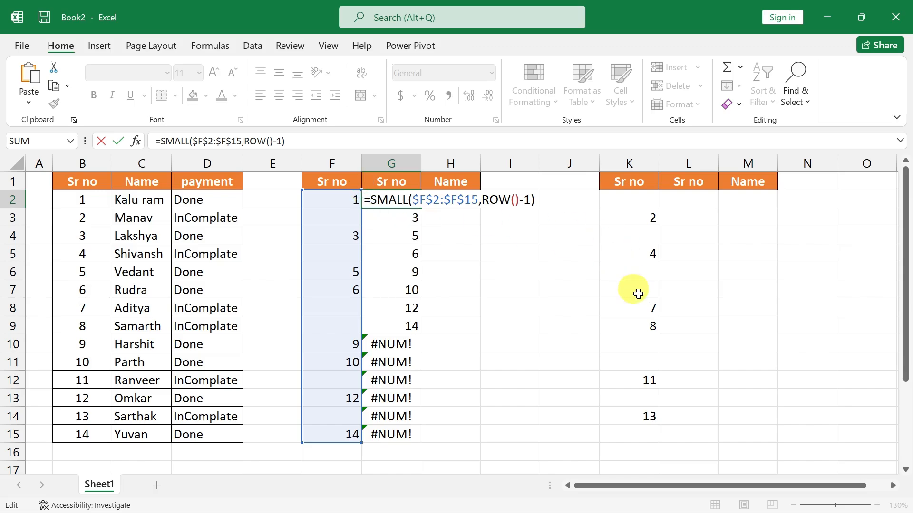
{"action": "type", "text": "IFERROR("}
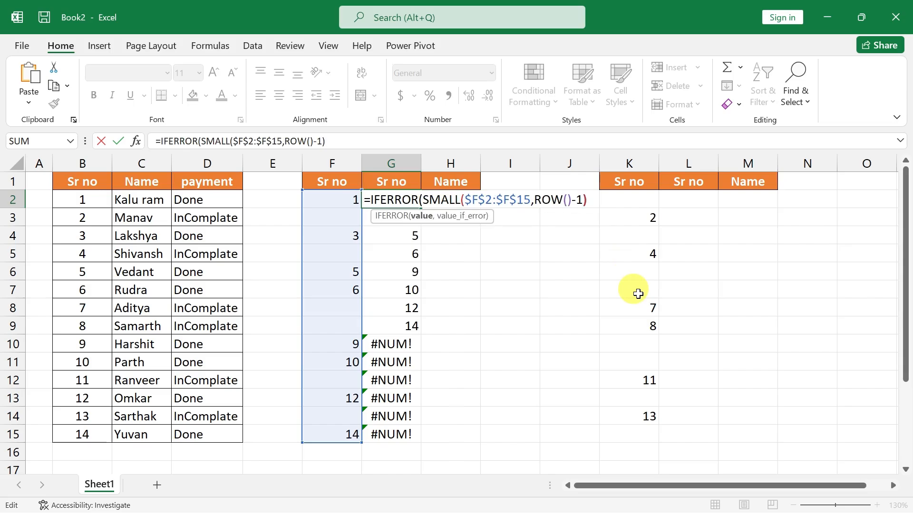
{"action": "type", "text": ","}
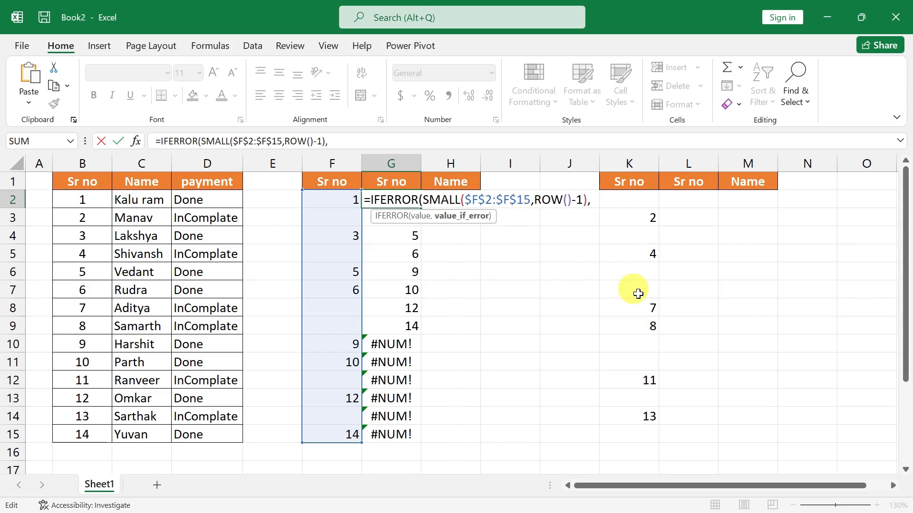
{"action": "type", "text": "\"\""}
{"action": "key", "text": "Return"}
{"action": "key", "text": "Return"}
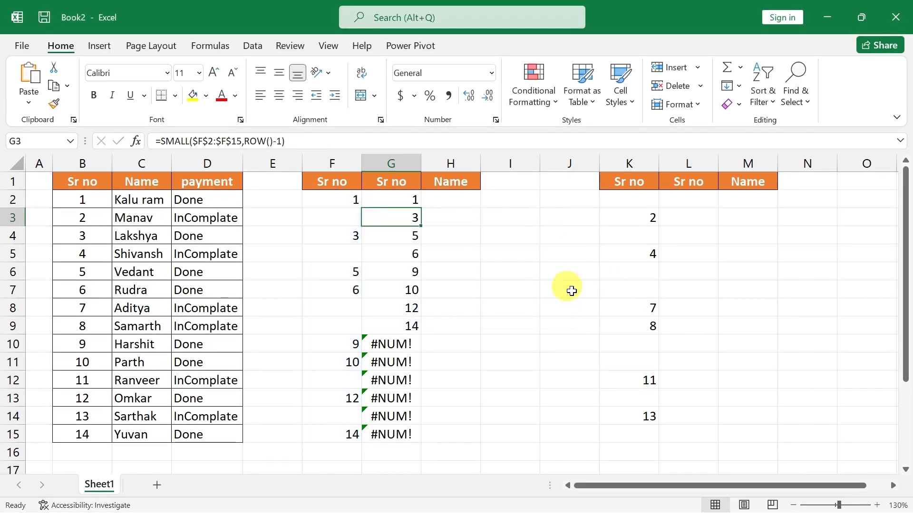
Fill the IFERROR formula from G2 down to G15 and open the formula in G12 for inspection.
{"action": "left_click", "coordinate": [393, 198]}
{"action": "left_click_drag", "start_coordinate": [421, 208], "coordinate": [423, 440]}
{"action": "left_click", "coordinate": [394, 380]}
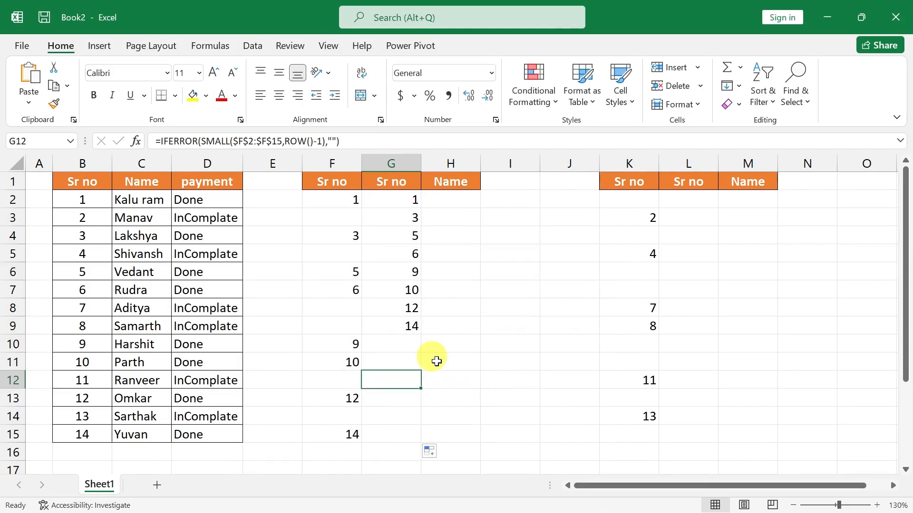
{"action": "key", "text": "F2"}
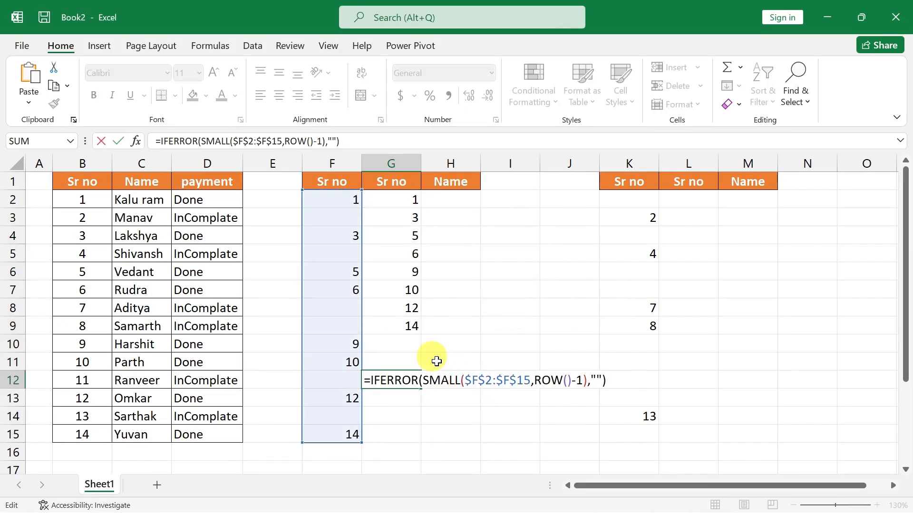
Start a SMALL formula in L2 with the absolute range $K$2:$K$15 as its array.
{"action": "key", "text": "Return"}
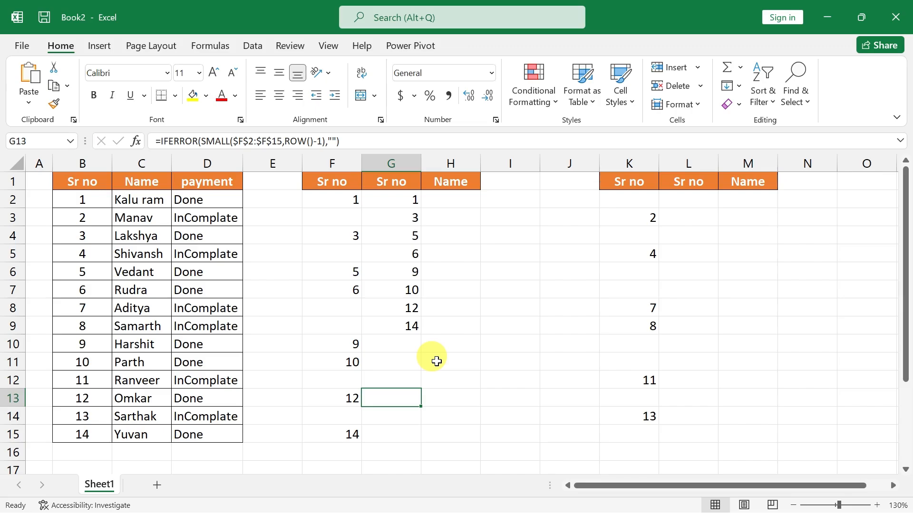
{"action": "left_click", "coordinate": [683, 200]}
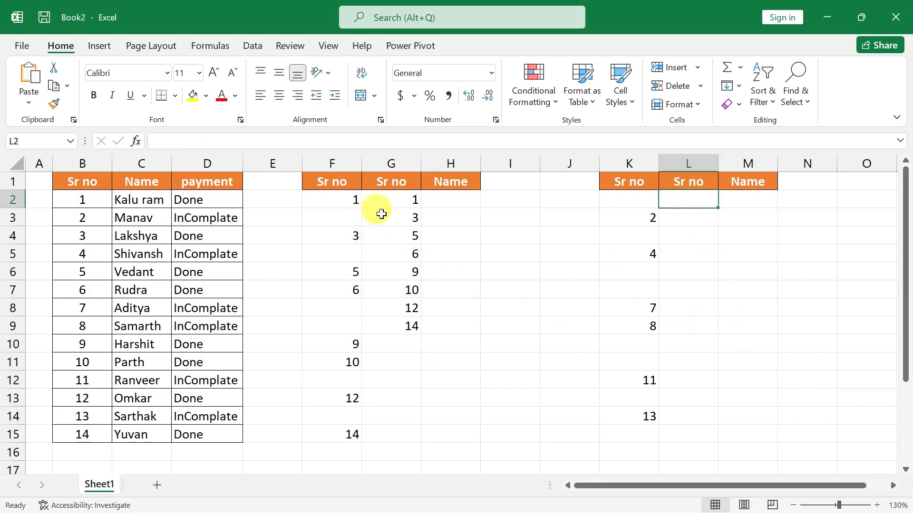
{"action": "left_click", "coordinate": [381, 214]}
{"action": "left_click", "coordinate": [696, 221]}
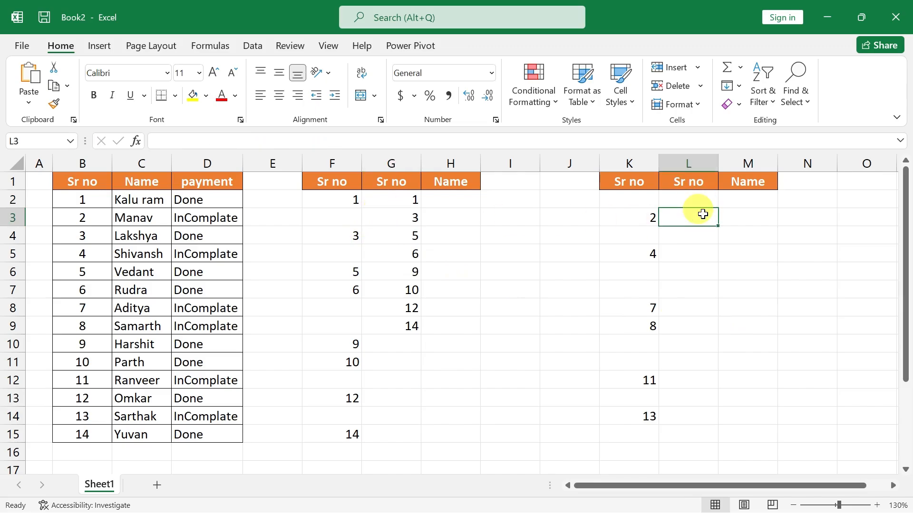
{"action": "left_click", "coordinate": [698, 202]}
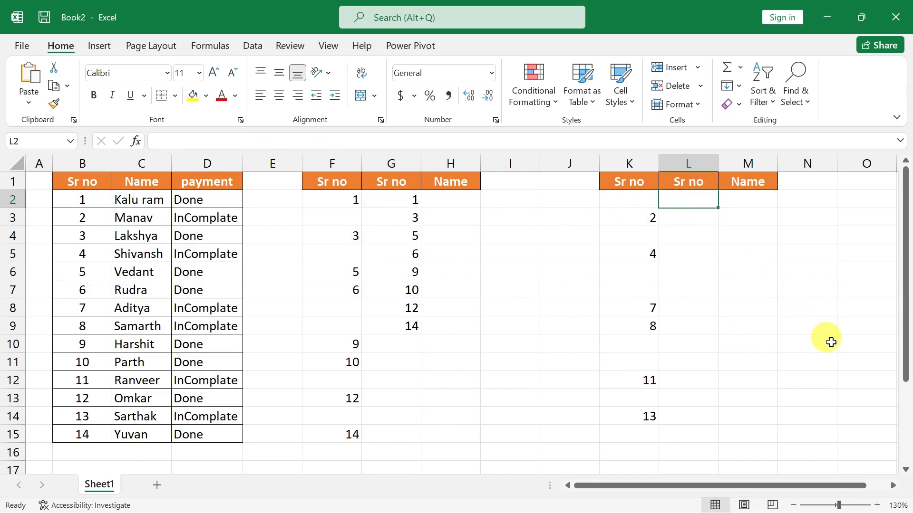
{"action": "type", "text": "=sm"}
{"action": "key", "text": "Tab"}
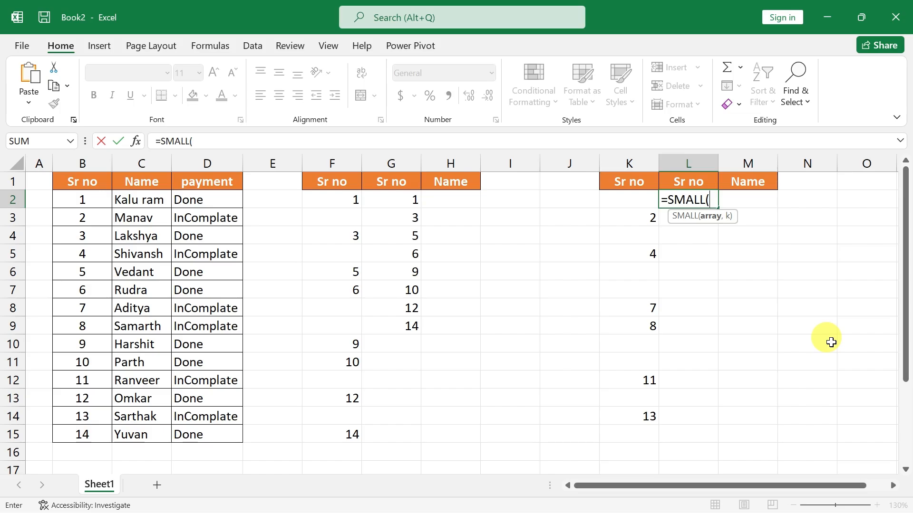
{"action": "key", "text": "Left"}
{"action": "key", "text": "shift+Down"}
{"action": "key", "text": "shift+Down"}
{"action": "key", "text": "shift+Down"}
{"action": "key", "text": "shift+Down"}
{"action": "key", "text": "shift+Down"}
{"action": "key", "text": "shift+Down"}
{"action": "key", "text": "shift+Down"}
{"action": "key", "text": "shift+Down"}
{"action": "key", "text": "shift+Down"}
{"action": "key", "text": "shift+Down"}
{"action": "key", "text": "shift+Down"}
{"action": "key", "text": "shift+Down"}
{"action": "key", "text": "shift+Down"}
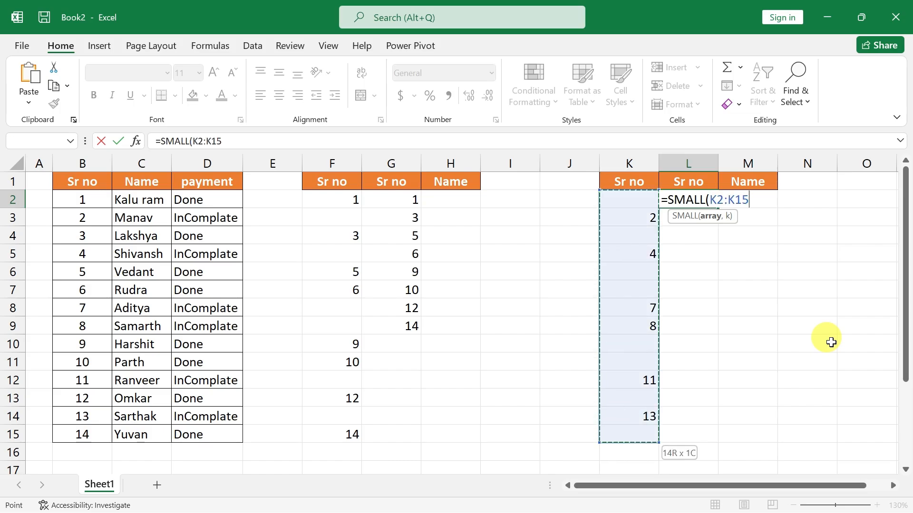
{"action": "key", "text": "F4"}
{"action": "type", "text": ","}
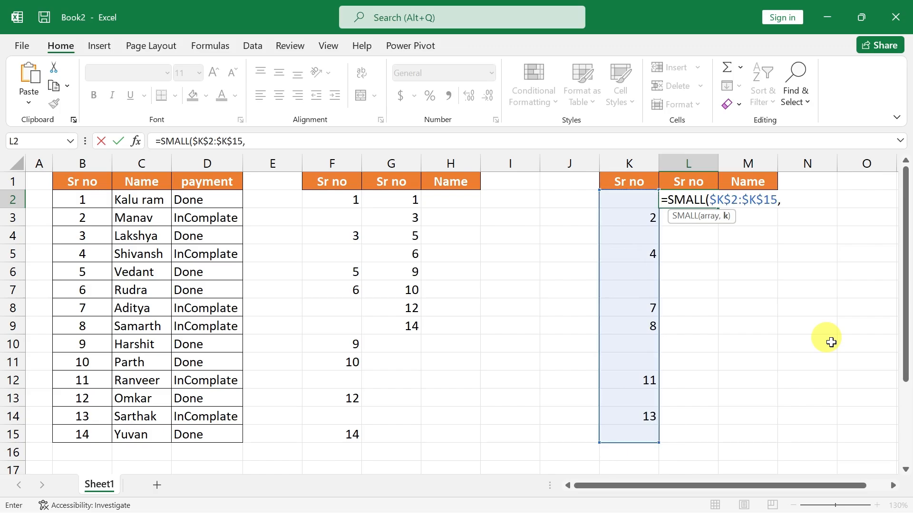
{"action": "type", "text": "row()"}
Complete L2's SMALL formula with ROW()-1 as the k argument and fill it down to L14.
{"action": "type", "text": "1"}
{"action": "key", "text": "Left"}
{"action": "type", "text": "-"}
{"action": "key", "text": "Return"}
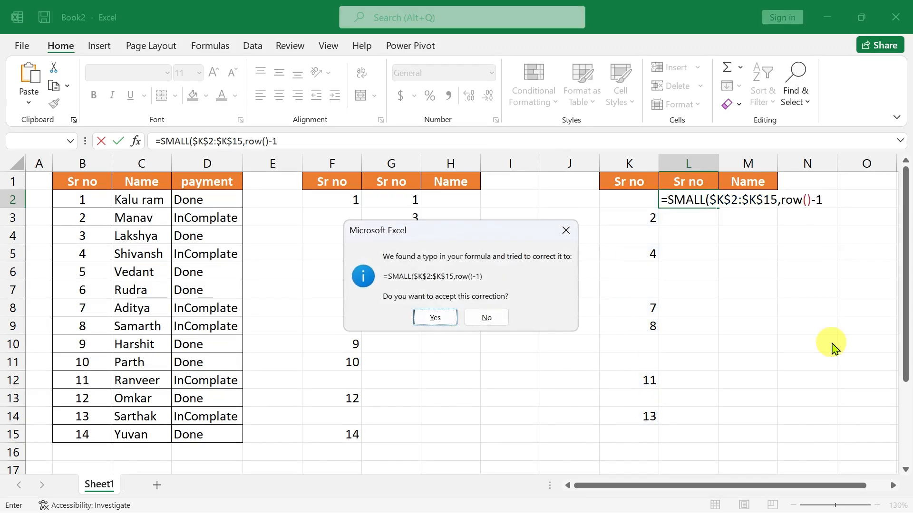
{"action": "key", "text": "Return"}
{"action": "left_click", "coordinate": [707, 198]}
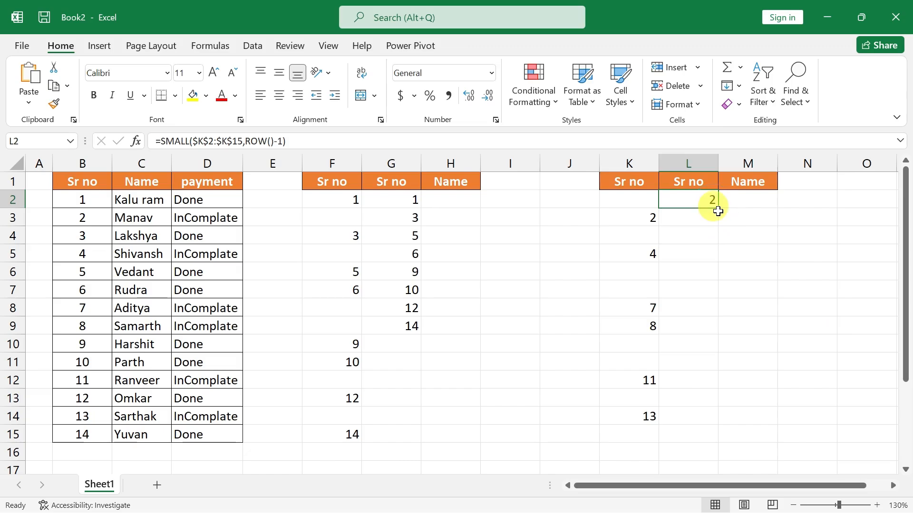
{"action": "left_click_drag", "start_coordinate": [718, 211], "coordinate": [716, 422]}
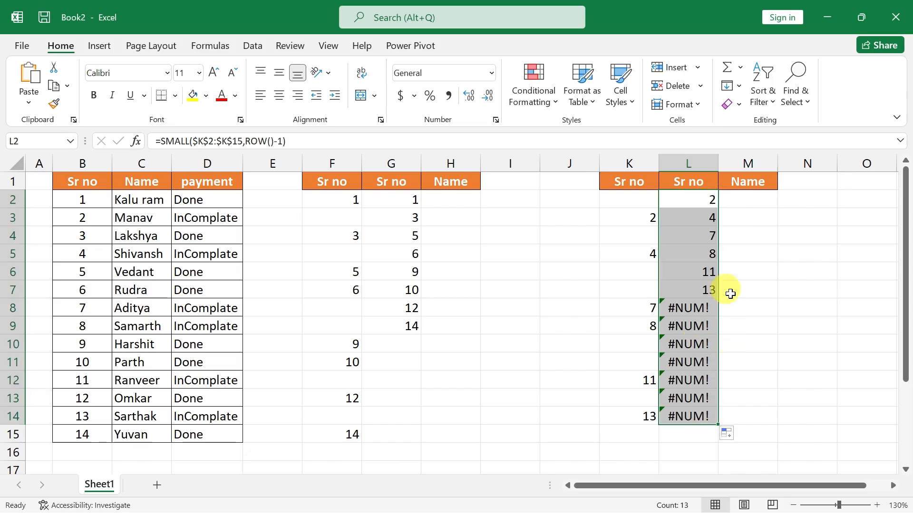
Wrap L2's formula in IFERROR with an empty text as the error value: =IFERROR(SMALL($K$2:$K$15,ROW()-1),"").
{"action": "double_click", "coordinate": [700, 199]}
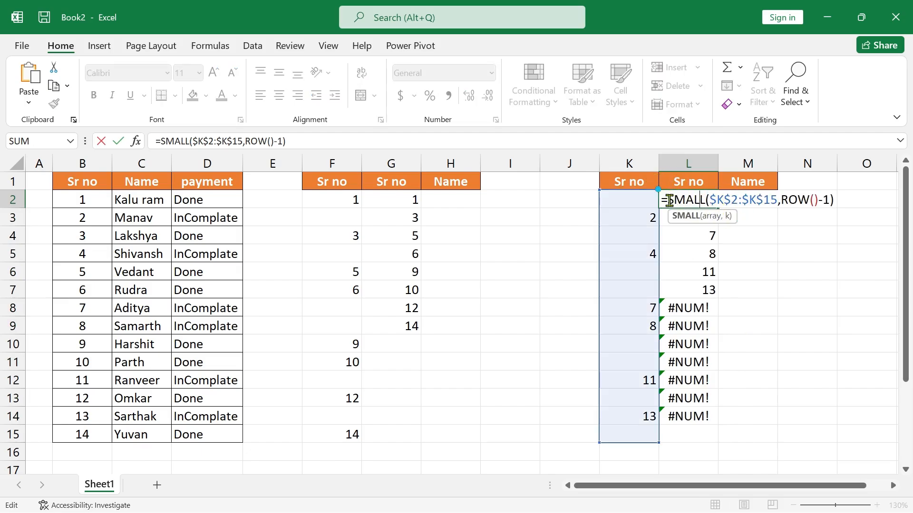
{"action": "left_click", "coordinate": [668, 200]}
{"action": "type", "text": "IFERROR("}
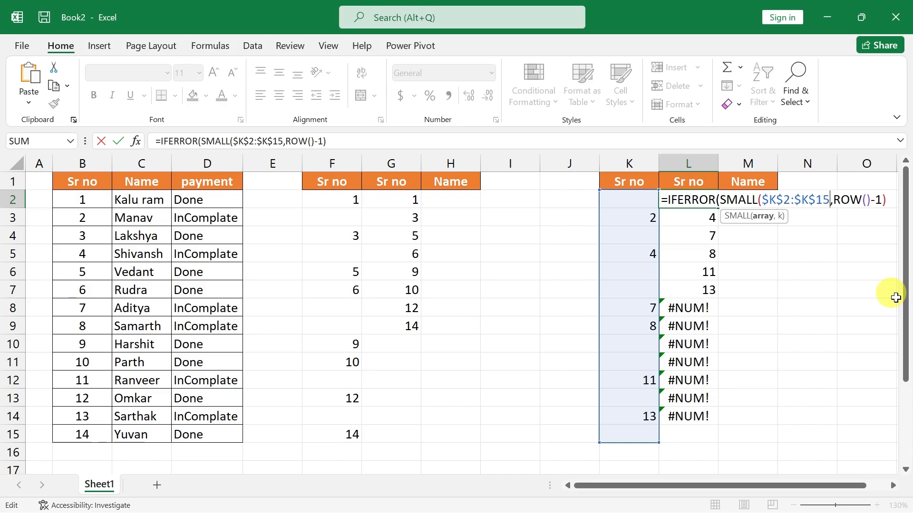
{"action": "type", "text": ","}
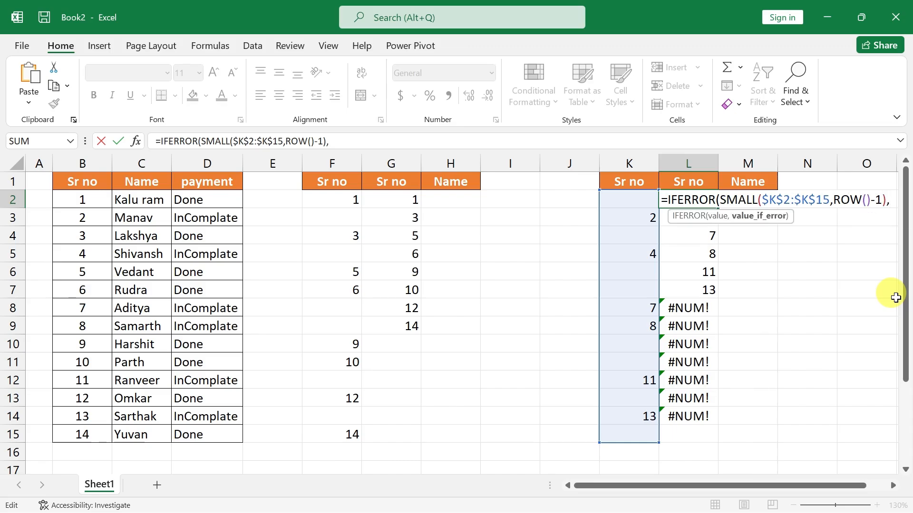
{"action": "type", "text": "\"\""}
{"action": "key", "text": "Return"}
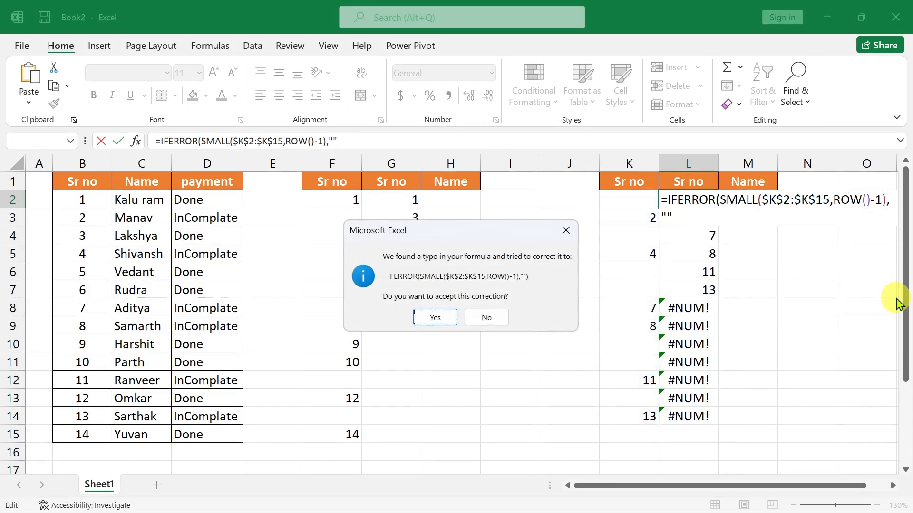
{"action": "key", "text": "Return"}
Fill the IFERROR formula from L2 down to L14.
{"action": "left_click", "coordinate": [692, 199]}
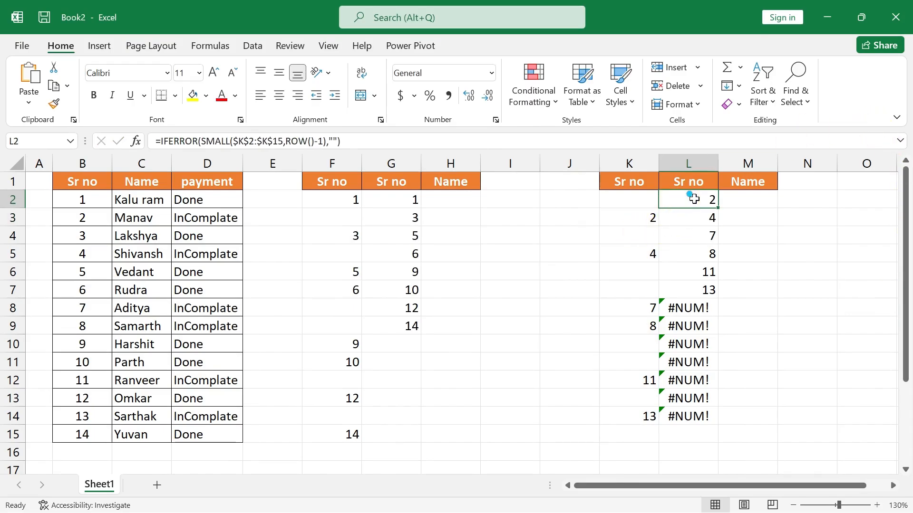
{"action": "left_click_drag", "start_coordinate": [717, 208], "coordinate": [720, 424]}
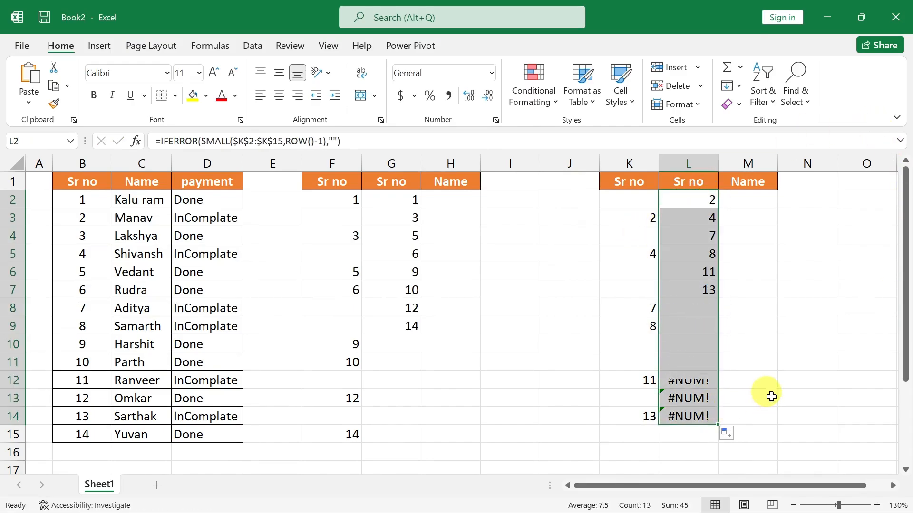
{"action": "left_click", "coordinate": [760, 380]}
{"action": "left_click", "coordinate": [440, 201]}
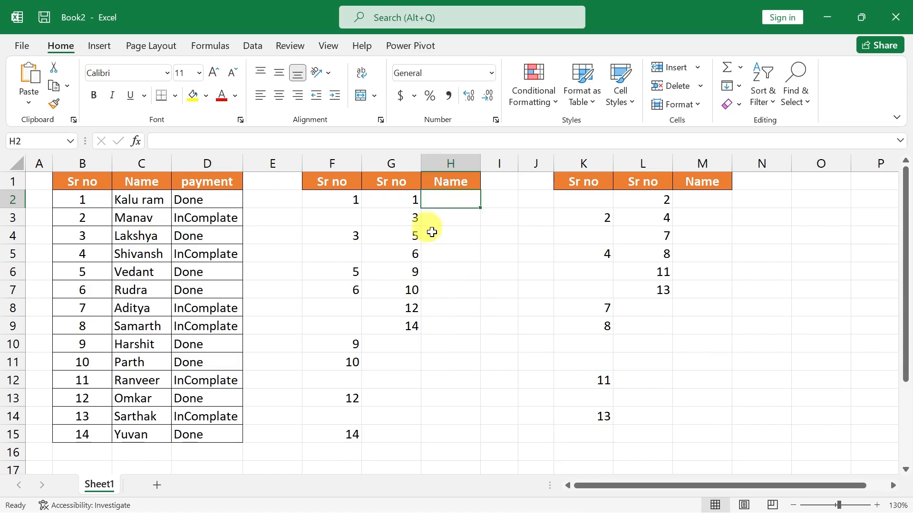
{"action": "left_click", "coordinate": [441, 200]}
{"action": "left_click_drag", "start_coordinate": [441, 201], "coordinate": [443, 320]}
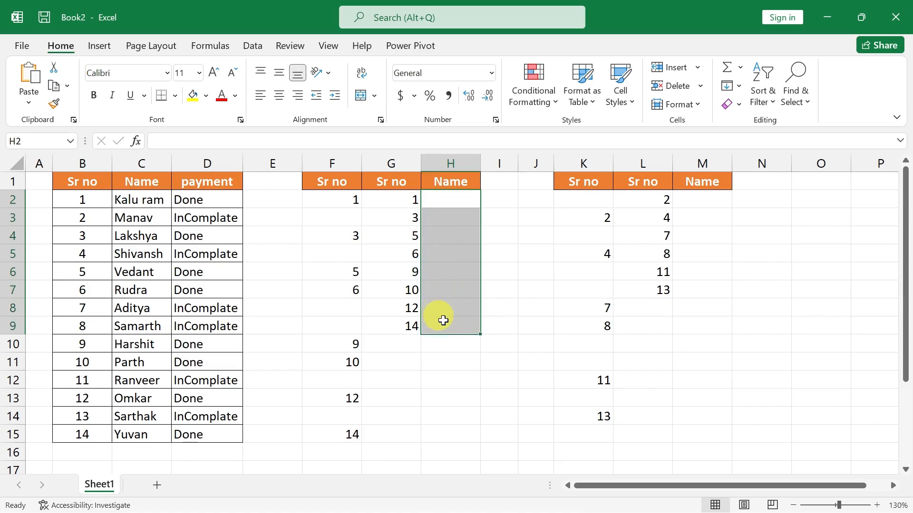
{"action": "left_click_drag", "start_coordinate": [703, 198], "coordinate": [714, 291]}
Start a VLOOKUP formula in H2 with G2 as the lookup value.
{"action": "left_click", "coordinate": [447, 199]}
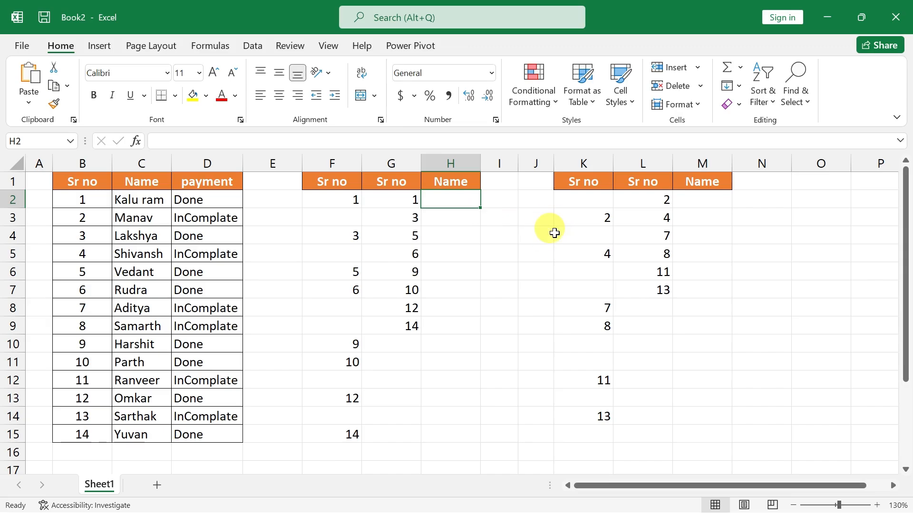
{"action": "type", "text": "=vl"}
{"action": "key", "text": "Tab"}
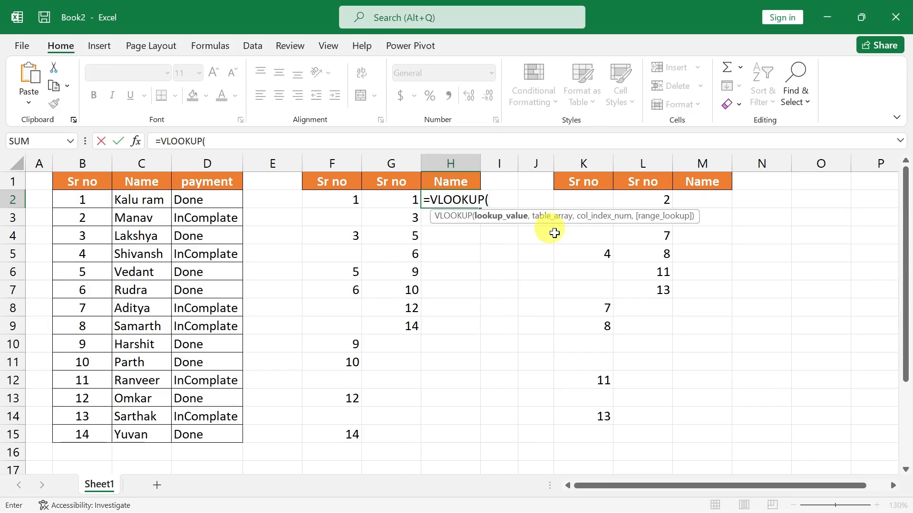
{"action": "key", "text": "Left"}
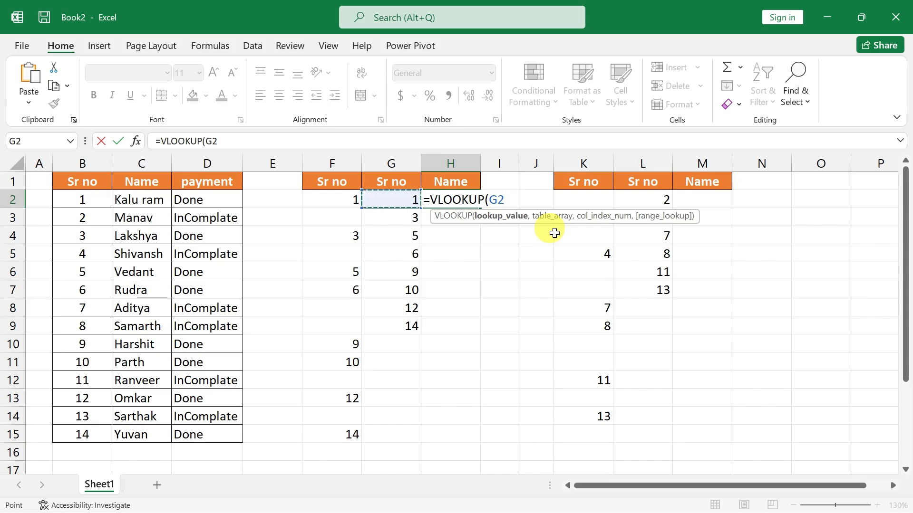
{"action": "type", "text": ","}
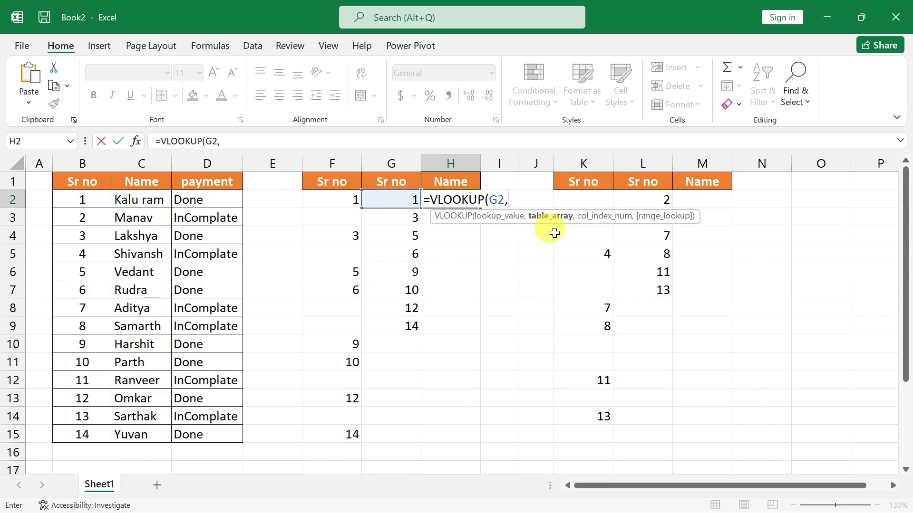
Complete H2's VLOOKUP with the absolute table range $B$1:$D$15, column index 2 and 0 for an exact match.
{"action": "key", "text": "Left"}
{"action": "key", "text": "Left"}
{"action": "key", "text": "Left"}
{"action": "key", "text": "Left"}
{"action": "key", "text": "Left"}
{"action": "key", "text": "Left"}
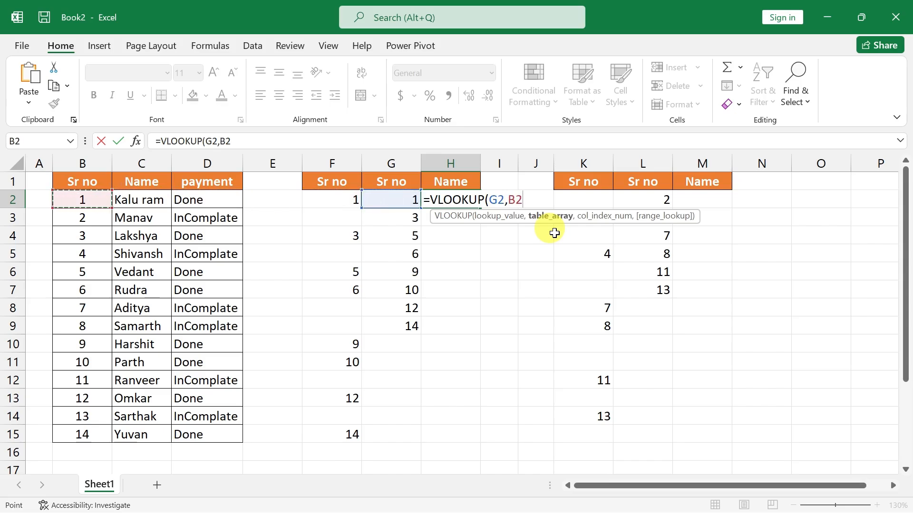
{"action": "key", "text": "Up"}
{"action": "key", "text": "shift+Right"}
{"action": "key", "text": "shift+Right"}
{"action": "key", "text": "ctrl+shift+Down"}
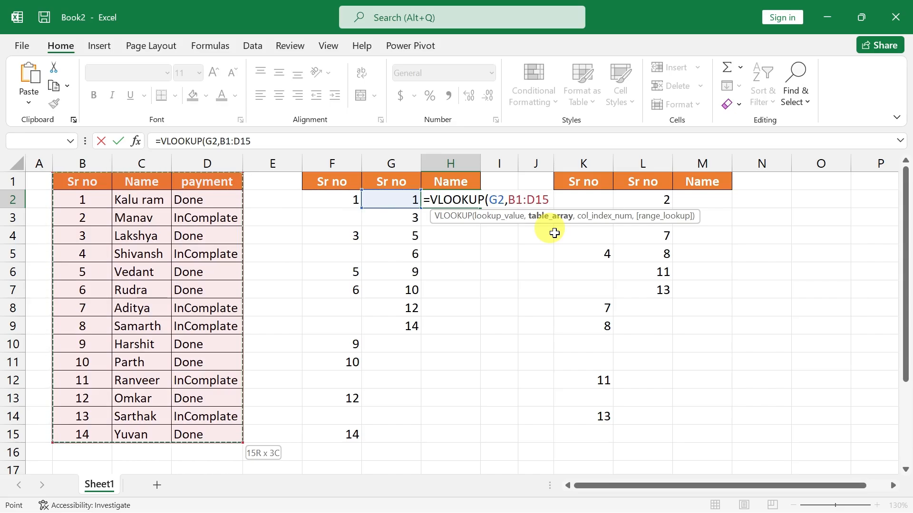
{"action": "key", "text": "F4"}
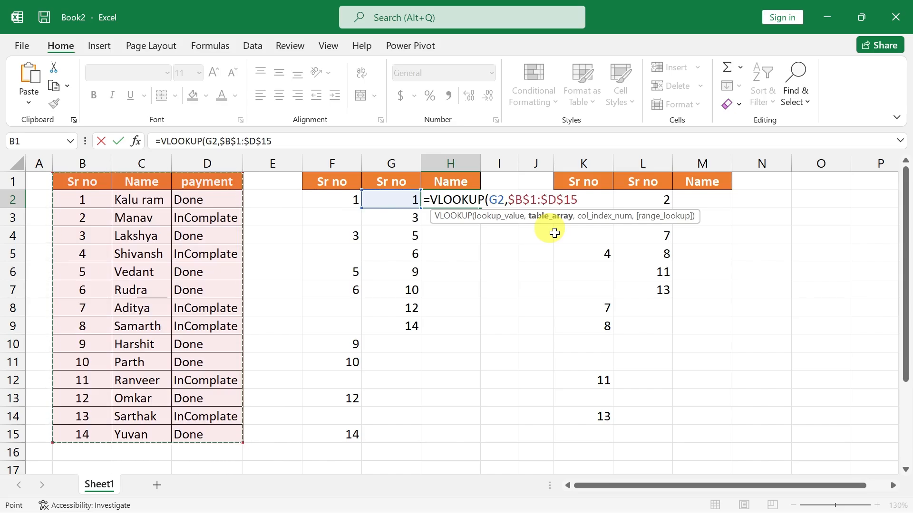
{"action": "type", "text": ","}
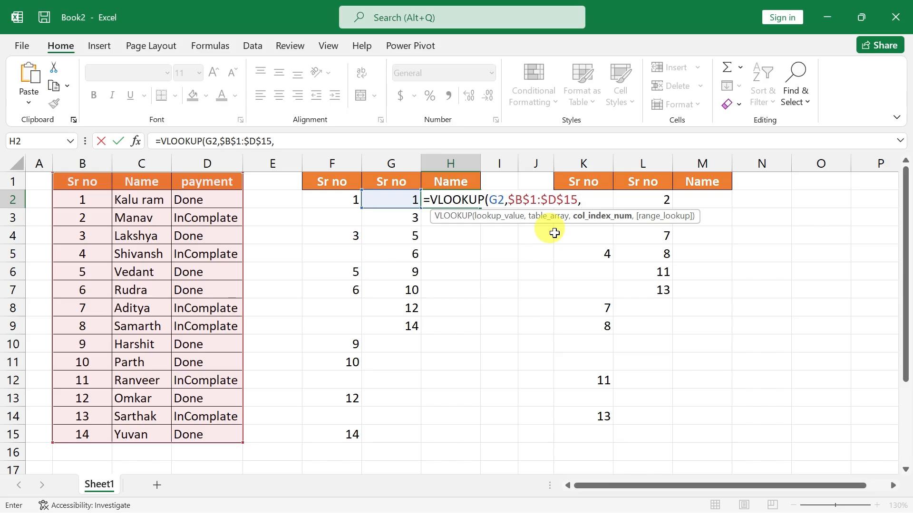
{"action": "type", "text": "2,0"}
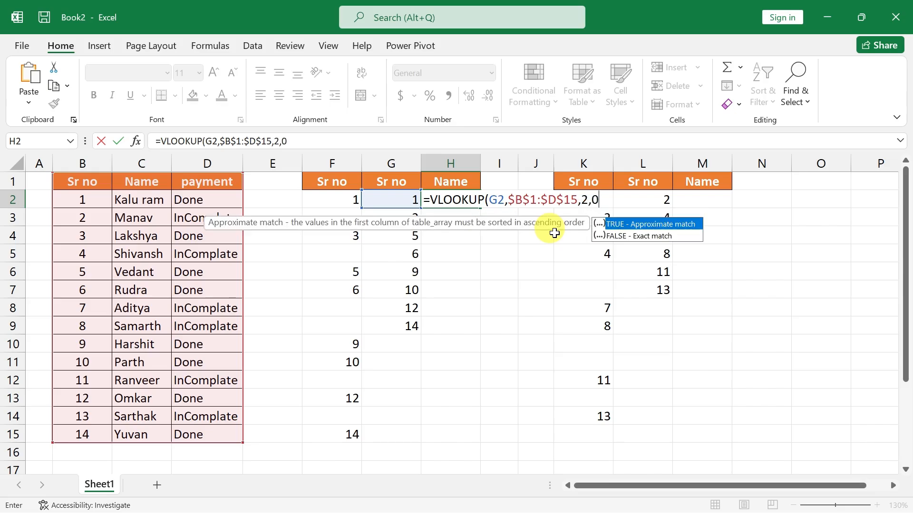
{"action": "key", "text": "Return"}
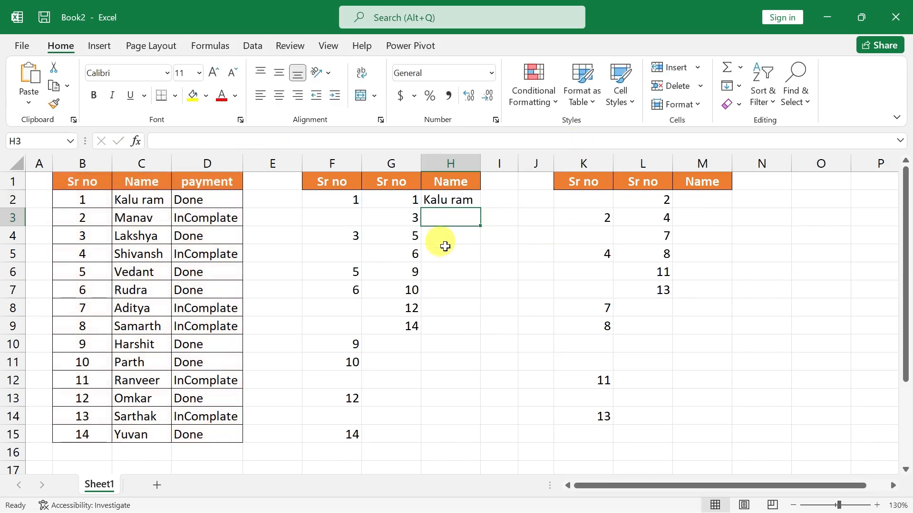
Fill the VLOOKUP formula from H2 down to H15 and inspect the formula in H10 and the blank cells G10:G14.
{"action": "left_click", "coordinate": [451, 202]}
{"action": "left_click_drag", "start_coordinate": [481, 208], "coordinate": [484, 443]}
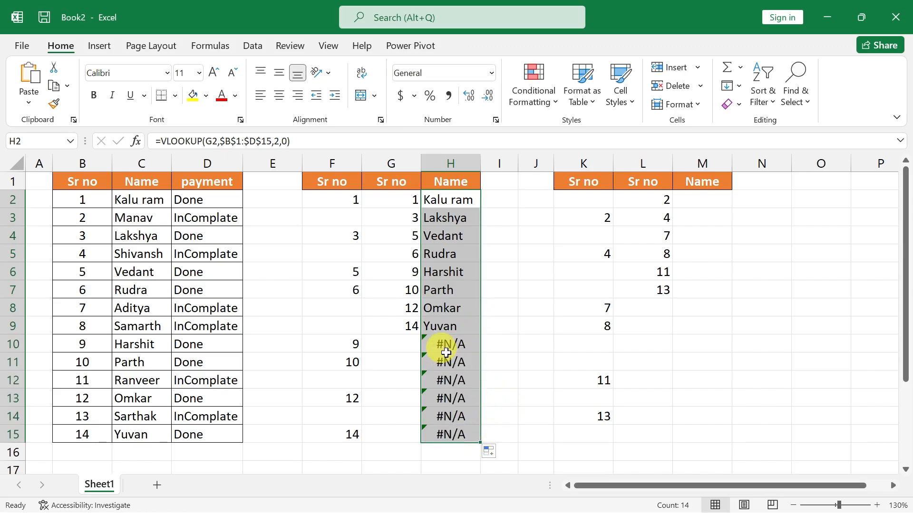
{"action": "left_click", "coordinate": [452, 343]}
{"action": "double_click", "coordinate": [452, 344]}
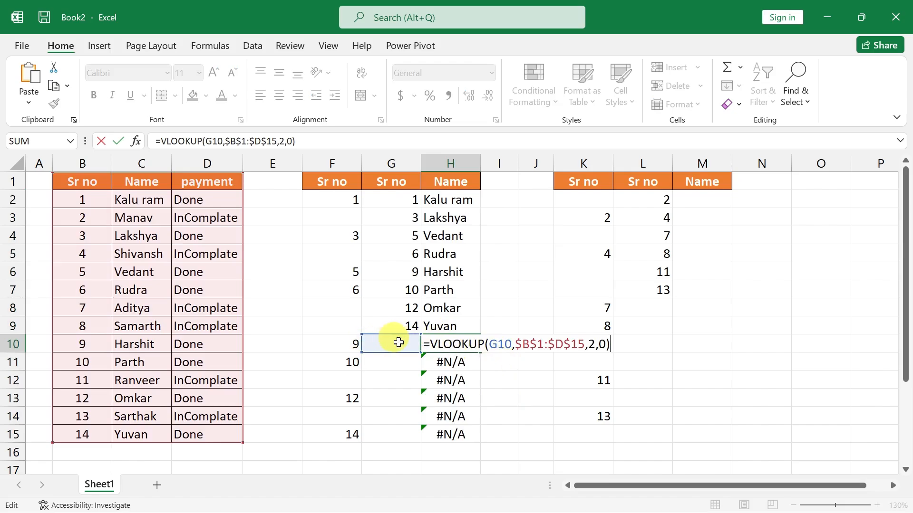
{"action": "key", "text": "Return"}
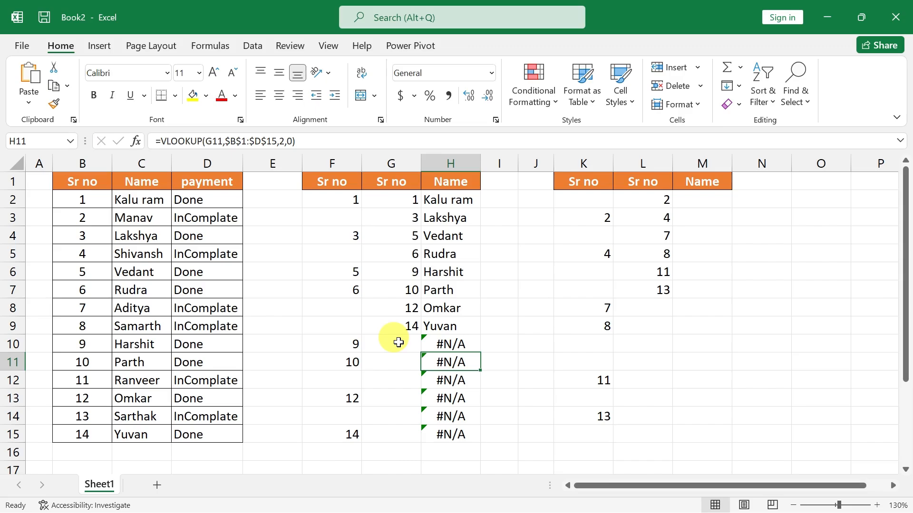
{"action": "left_click", "coordinate": [395, 341]}
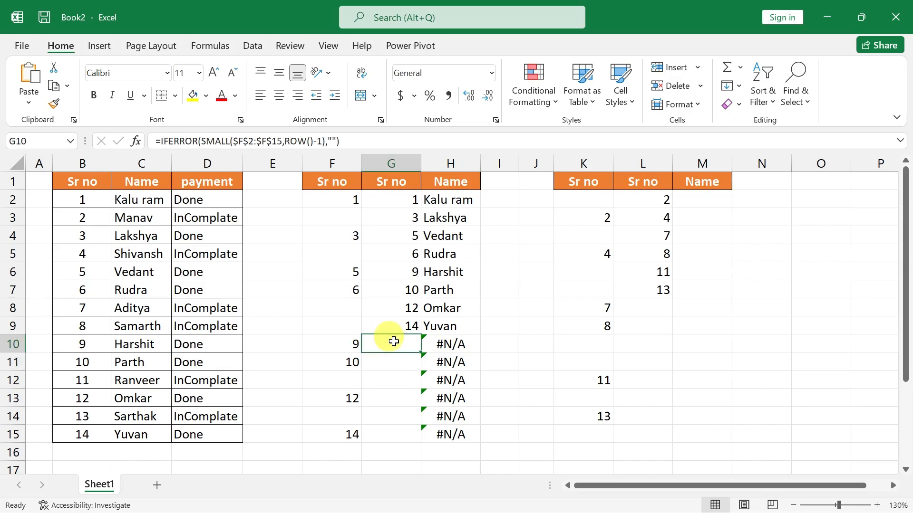
{"action": "left_click_drag", "start_coordinate": [394, 341], "coordinate": [397, 418]}
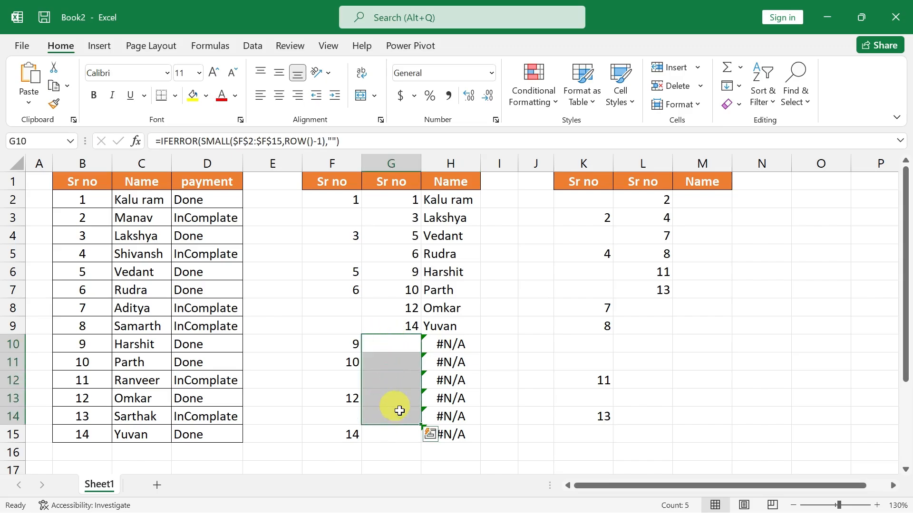
{"action": "left_click", "coordinate": [437, 343]}
Wrap H2's VLOOKUP in IFERROR with "" as the error value and fill the formula down to H15.
{"action": "double_click", "coordinate": [430, 202]}
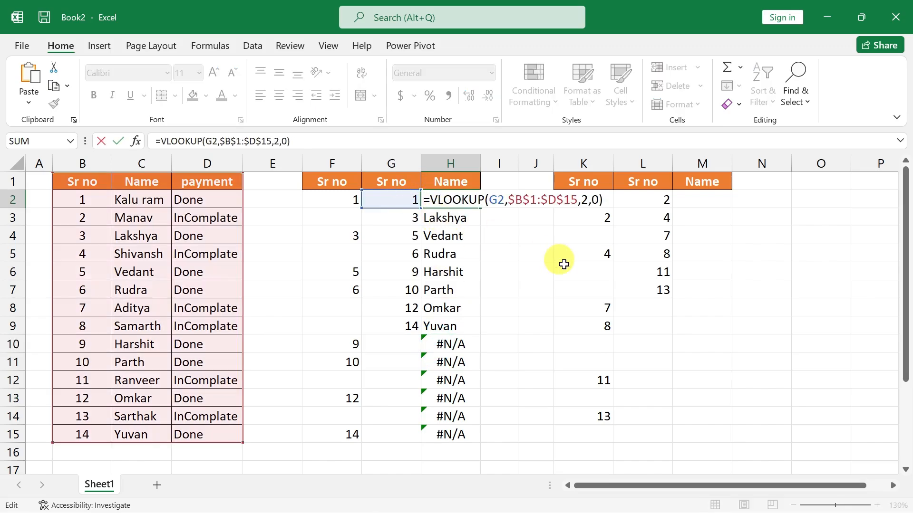
{"action": "key", "text": "Right"}
{"action": "type", "text": "IFERROR("}
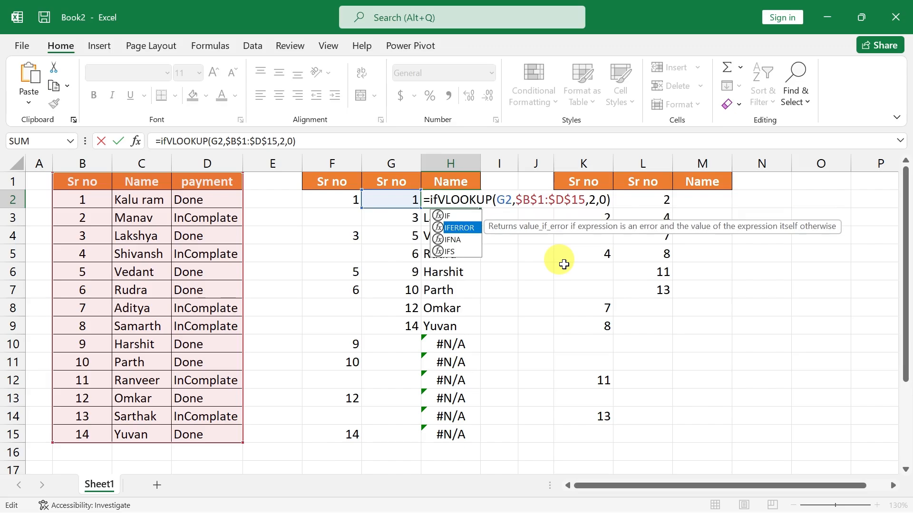
{"action": "key", "text": "Right"}
{"action": "key", "text": "Right"}
{"action": "key", "text": "Right"}
{"action": "key", "text": "Right"}
{"action": "key", "text": "Right"}
{"action": "key", "text": "Right"}
{"action": "key", "text": "Right"}
{"action": "key", "text": "Right"}
{"action": "key", "text": "Right"}
{"action": "key", "text": "Right"}
{"action": "key", "text": "Right"}
{"action": "key", "text": "Right"}
{"action": "key", "text": "Right"}
{"action": "key", "text": "Right"}
{"action": "key", "text": "Right"}
{"action": "key", "text": "Right"}
{"action": "key", "text": "Right"}
{"action": "key", "text": "Right"}
{"action": "key", "text": "Right"}
{"action": "key", "text": "Right"}
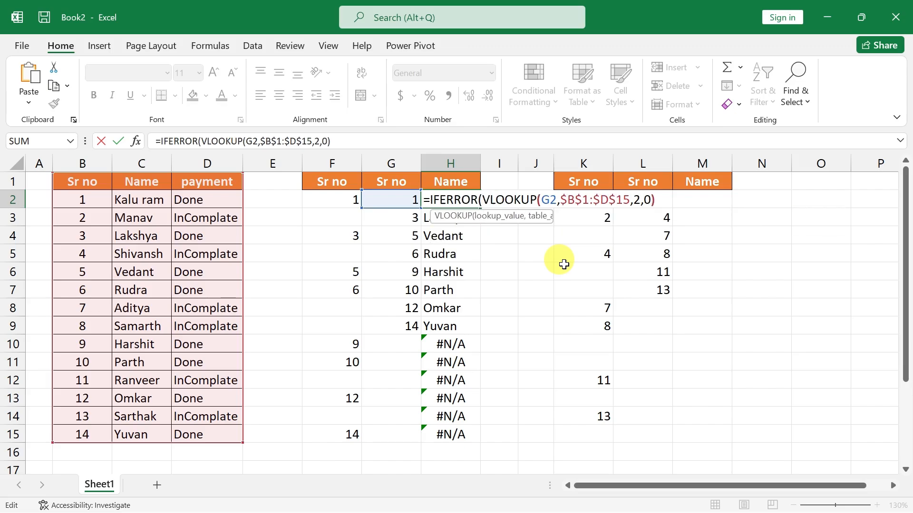
{"action": "type", "text": ","}
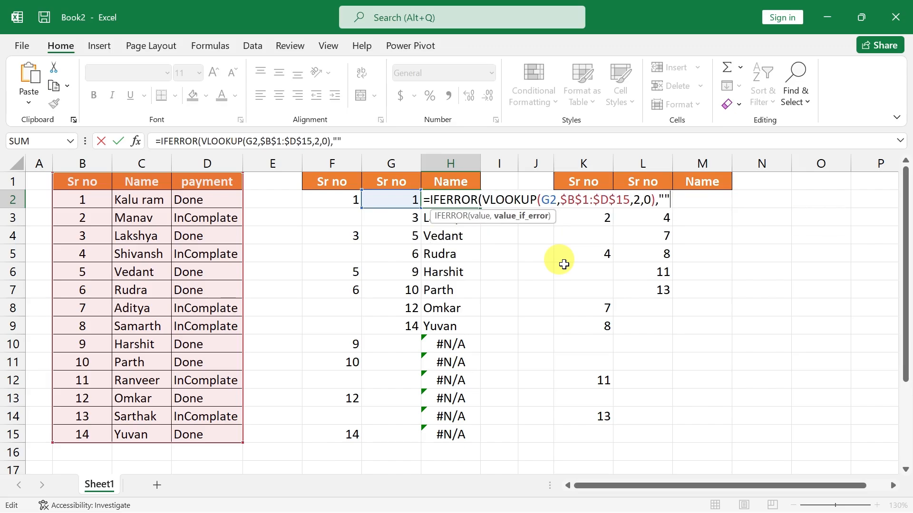
{"action": "type", "text": "\"\""}
{"action": "key", "text": "Return"}
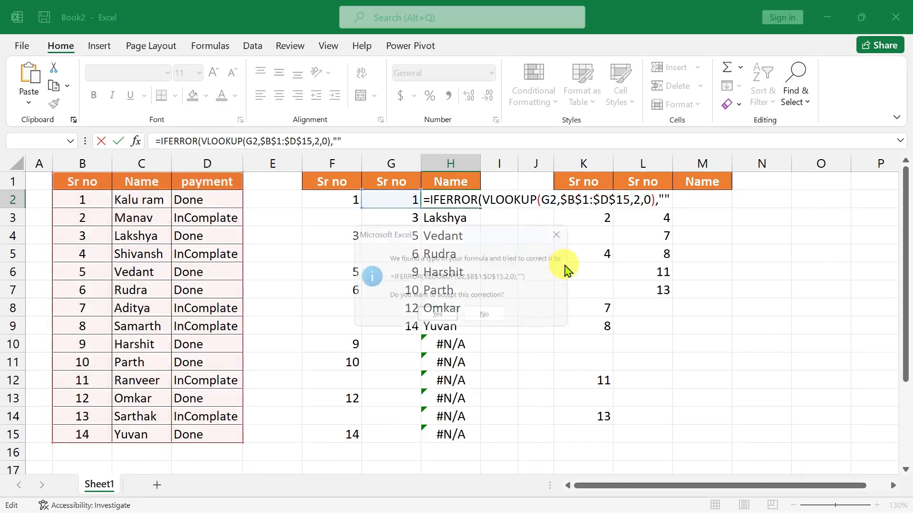
{"action": "key", "text": "Return"}
{"action": "left_click", "coordinate": [461, 200]}
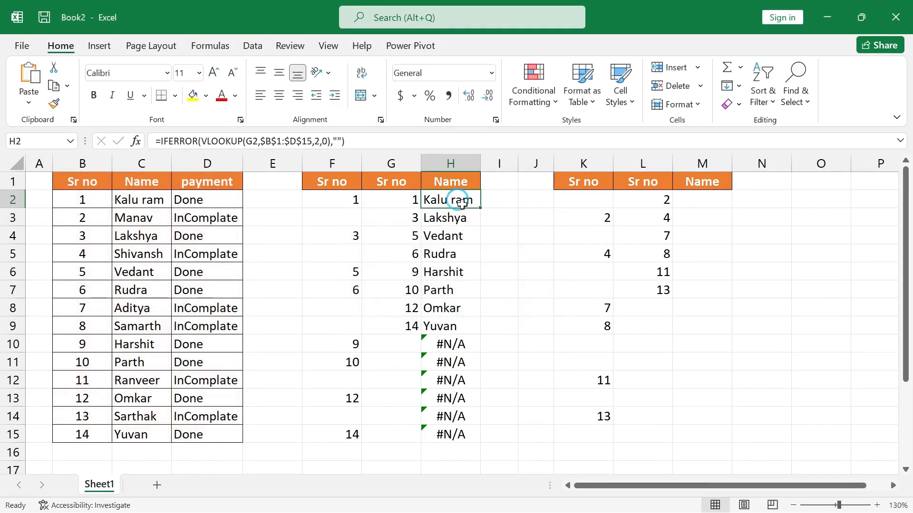
{"action": "left_click_drag", "start_coordinate": [480, 208], "coordinate": [475, 433]}
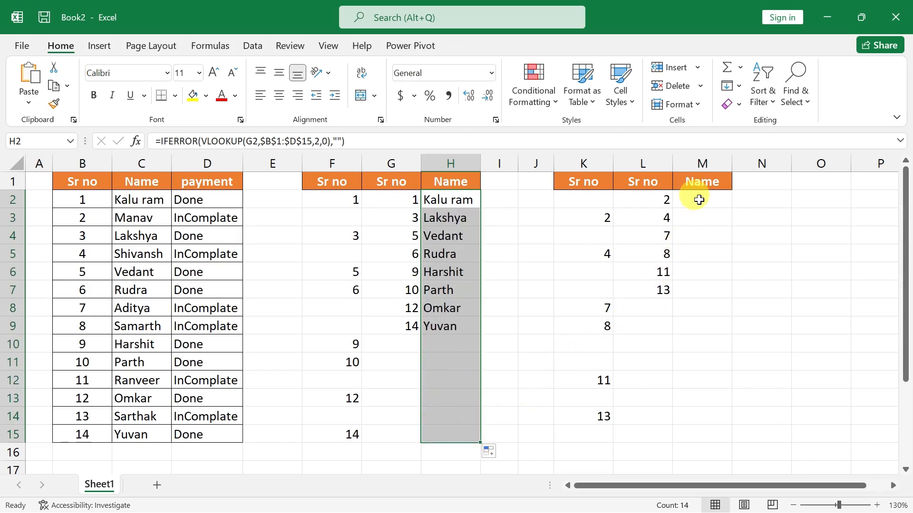
Start a VLOOKUP formula in M2 with L2 as the lookup value.
{"action": "left_click", "coordinate": [698, 199]}
{"action": "type", "text": "=vl"}
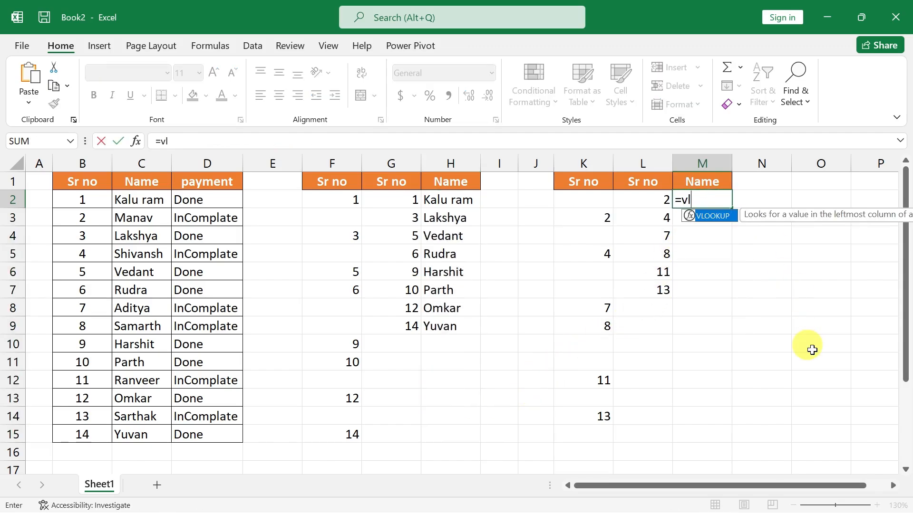
{"action": "key", "text": "Tab"}
{"action": "key", "text": "Left"}
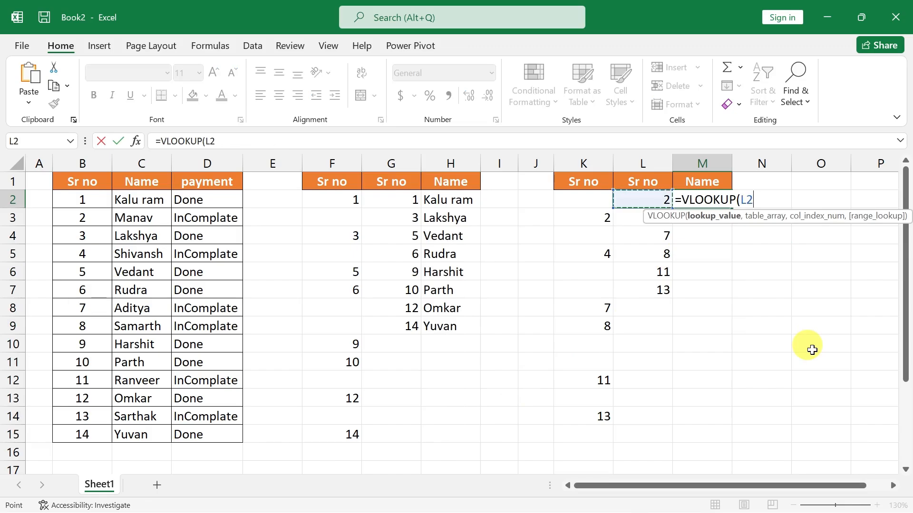
{"action": "type", "text": ","}
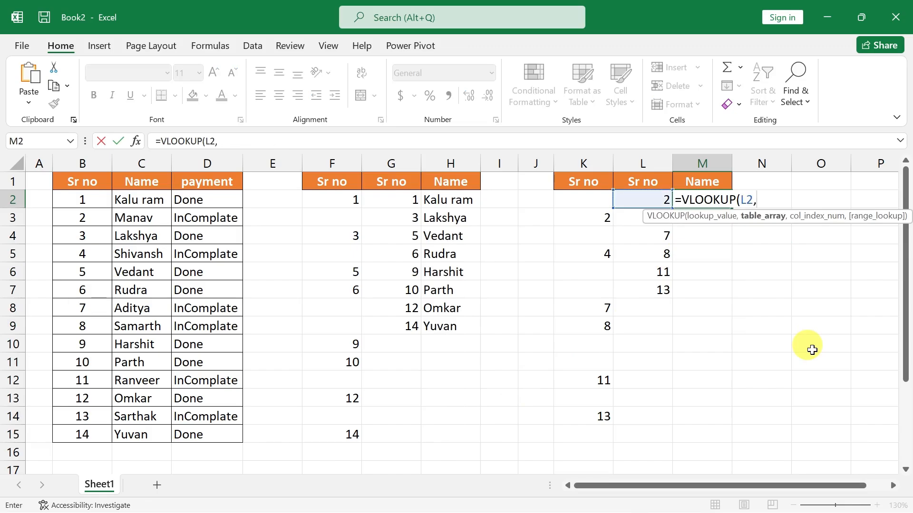
Complete M2's VLOOKUP with the absolute table range $B$1:$D$15, column index 2 and 0 for an exact match.
{"action": "key", "text": "Left"}
{"action": "key", "text": "Left"}
{"action": "key", "text": "Left"}
{"action": "key", "text": "Left"}
{"action": "key", "text": "Left"}
{"action": "key", "text": "Left"}
{"action": "key", "text": "Left"}
{"action": "key", "text": "Left"}
{"action": "key", "text": "Left"}
{"action": "key", "text": "Left"}
{"action": "key", "text": "Left"}
{"action": "key", "text": "Up"}
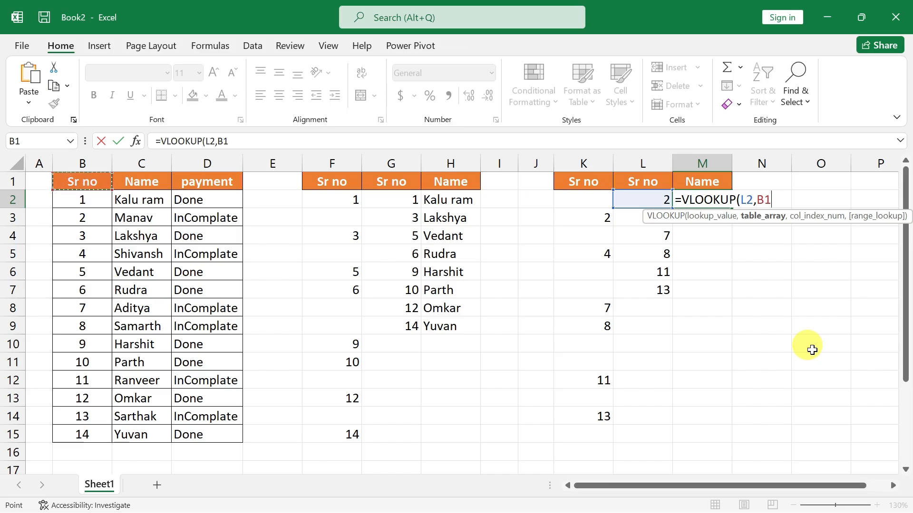
{"action": "key", "text": "ctrl+shift+Right"}
{"action": "key", "text": "ctrl+shift+Down"}
{"action": "key", "text": "F4"}
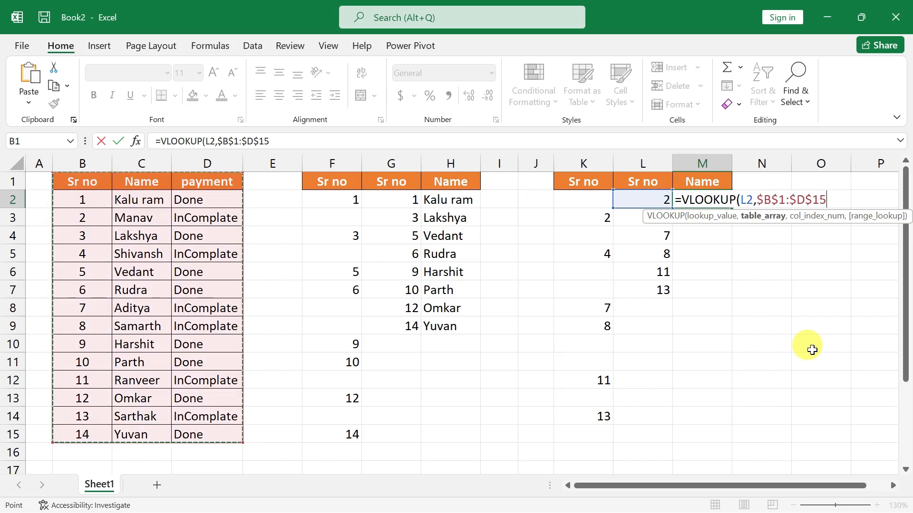
{"action": "type", "text": ",2"}
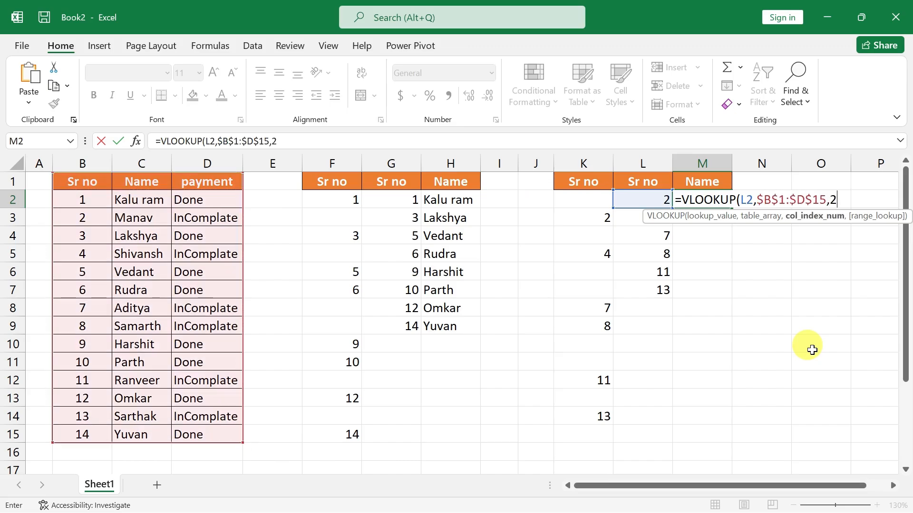
{"action": "type", "text": ",0"}
{"action": "key", "text": "Return"}
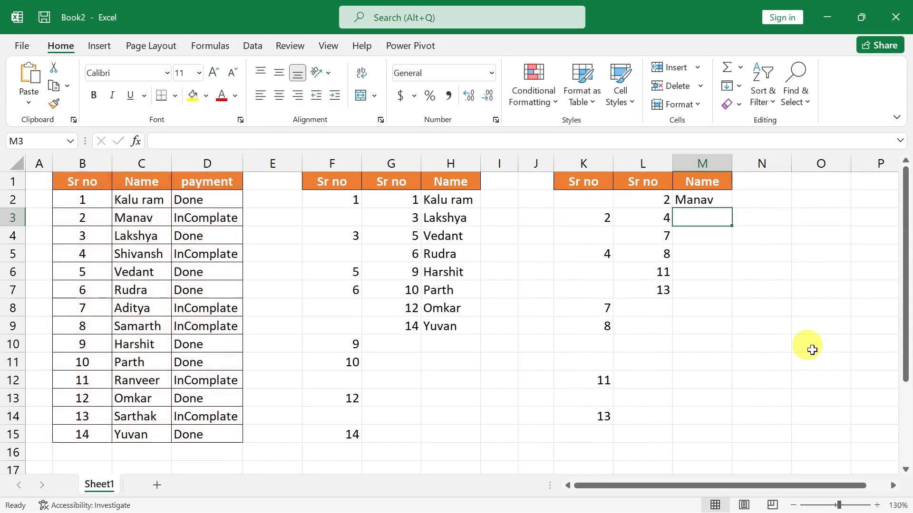
Wrap M2's VLOOKUP in IFERROR with "" as the value if error.
{"action": "double_click", "coordinate": [705, 202]}
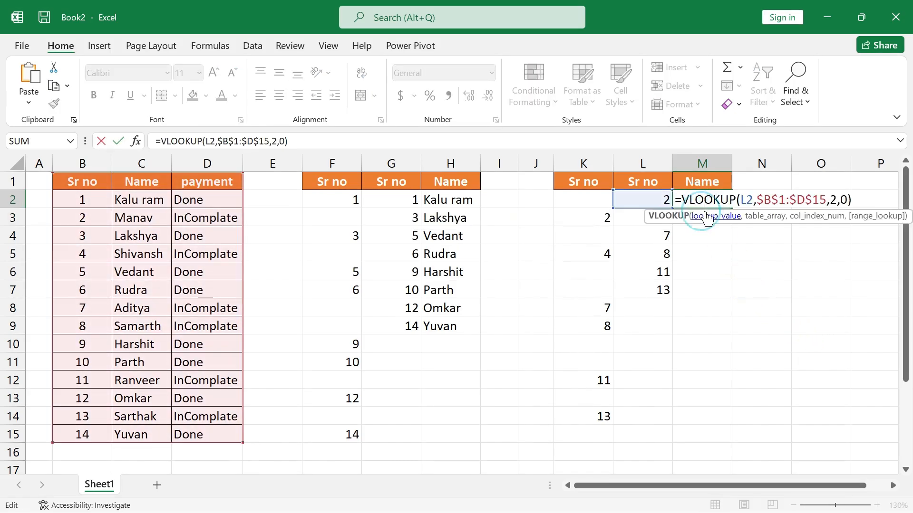
{"action": "left_click", "coordinate": [678, 202]}
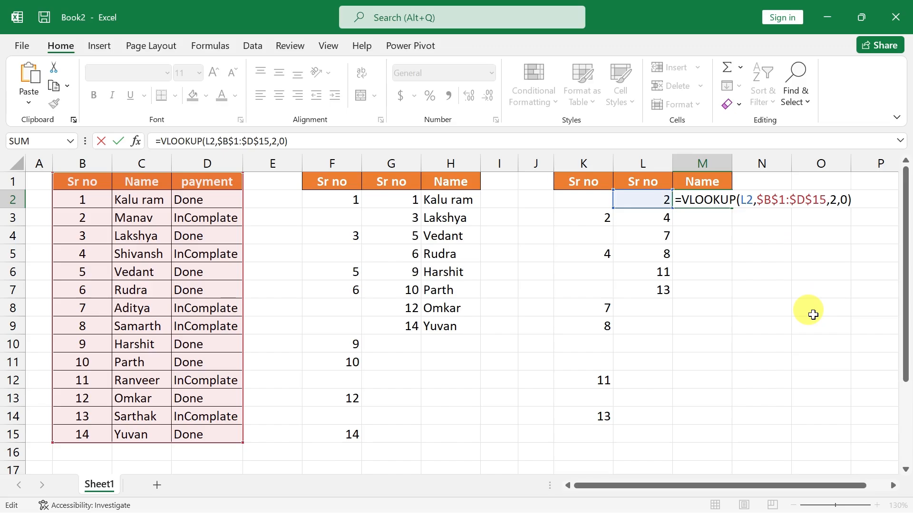
{"action": "type", "text": "IF"}
{"action": "key", "text": "Down"}
{"action": "key", "text": "Tab"}
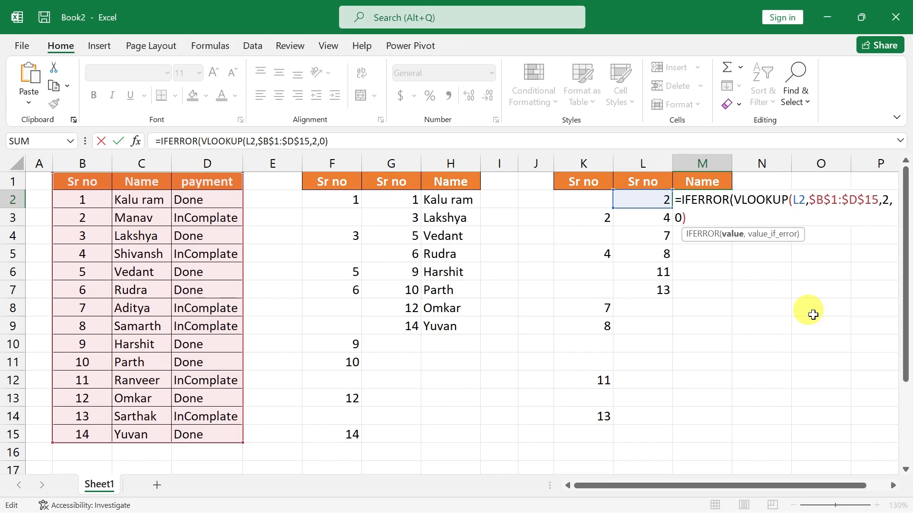
{"action": "type", "text": ","}
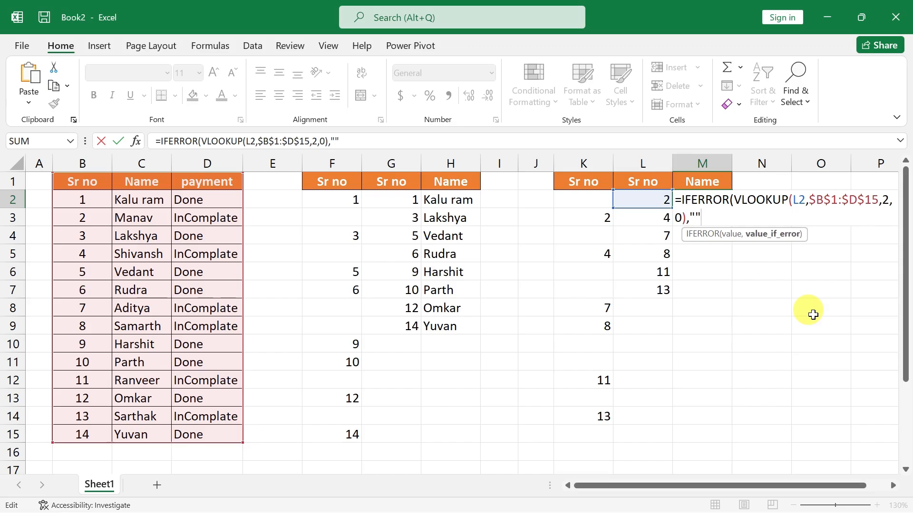
{"action": "type", "text": "\"\""}
{"action": "key", "text": "Return"}
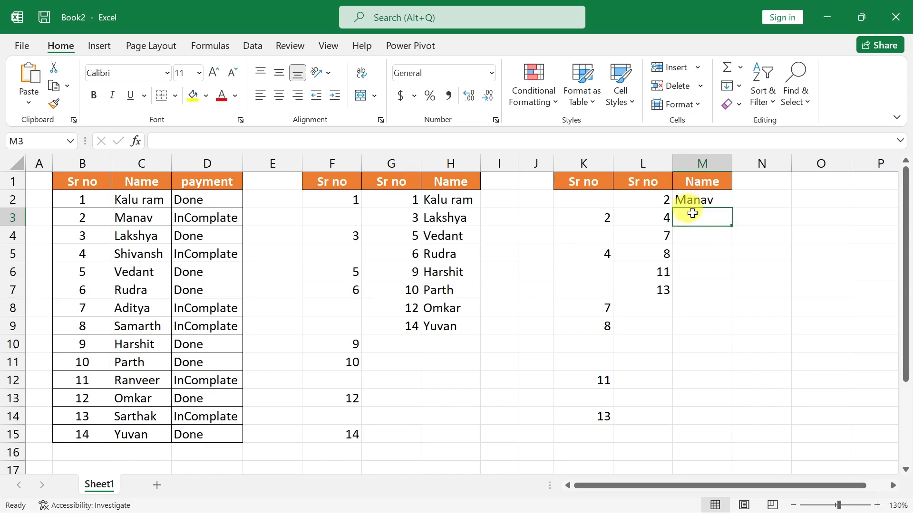
Fill the IFERROR formula from M2 down to M14 and inspect the formulas in L12, H2 and M4.
{"action": "left_click", "coordinate": [706, 204]}
{"action": "left_click_drag", "start_coordinate": [731, 208], "coordinate": [725, 420]}
{"action": "left_click", "coordinate": [650, 375]}
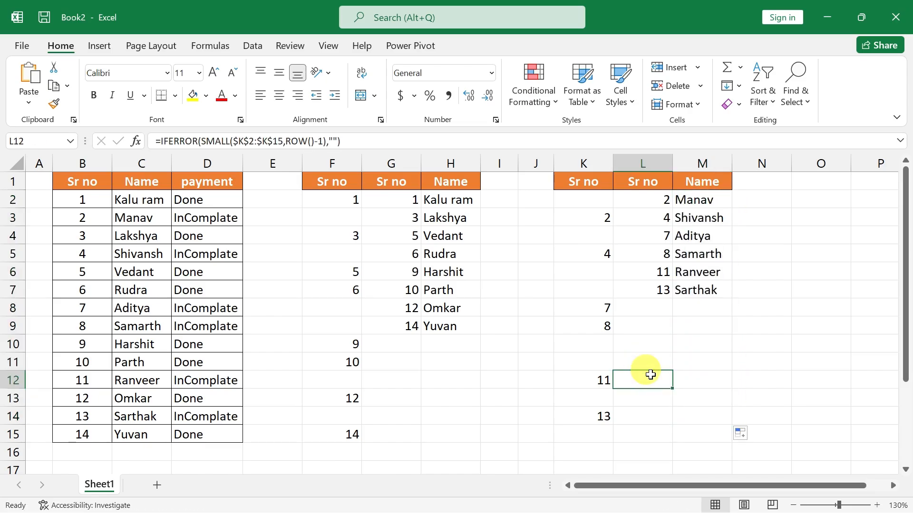
{"action": "left_click", "coordinate": [435, 200]}
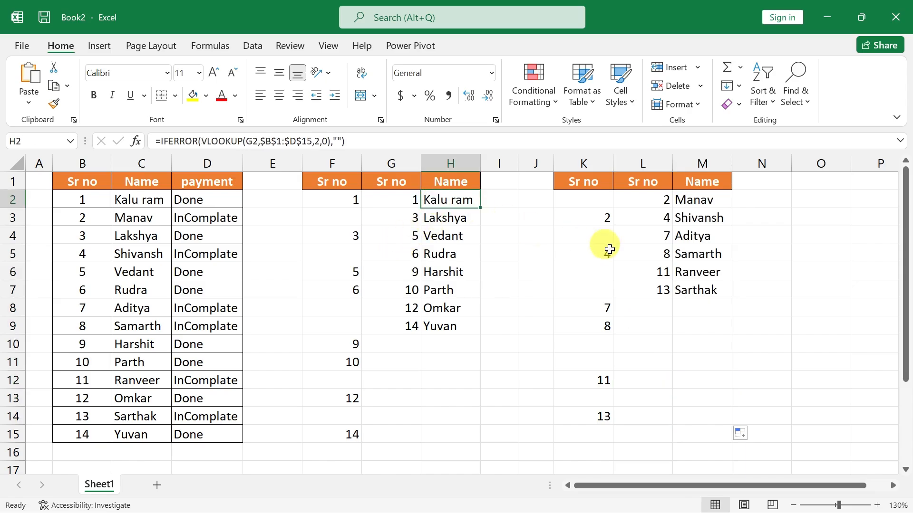
{"action": "left_click", "coordinate": [692, 236]}
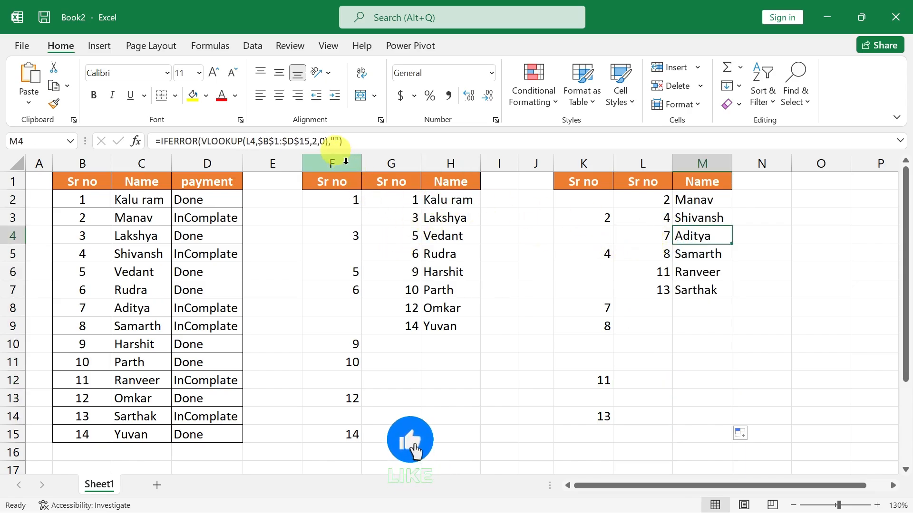
Hide the helper columns F and G.
{"action": "left_click_drag", "start_coordinate": [345, 162], "coordinate": [384, 162]}
{"action": "right_click", "coordinate": [386, 161]}
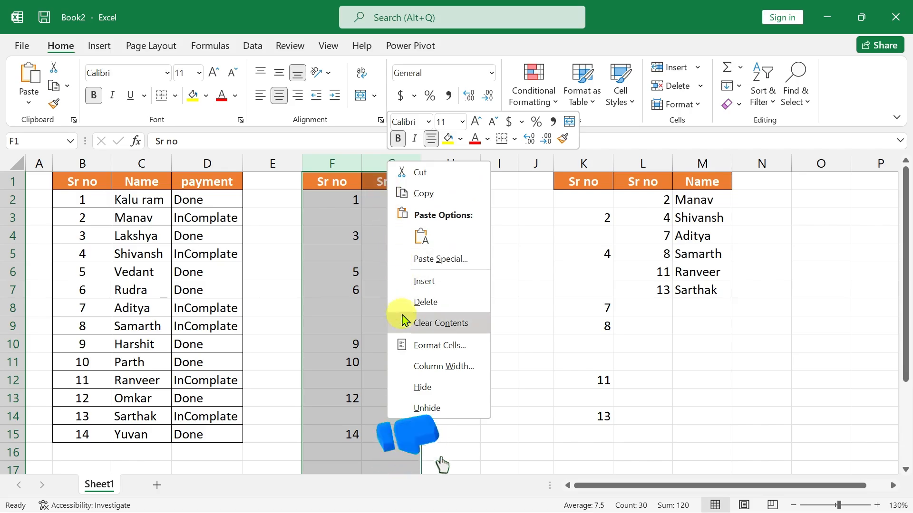
{"action": "left_click", "coordinate": [444, 388]}
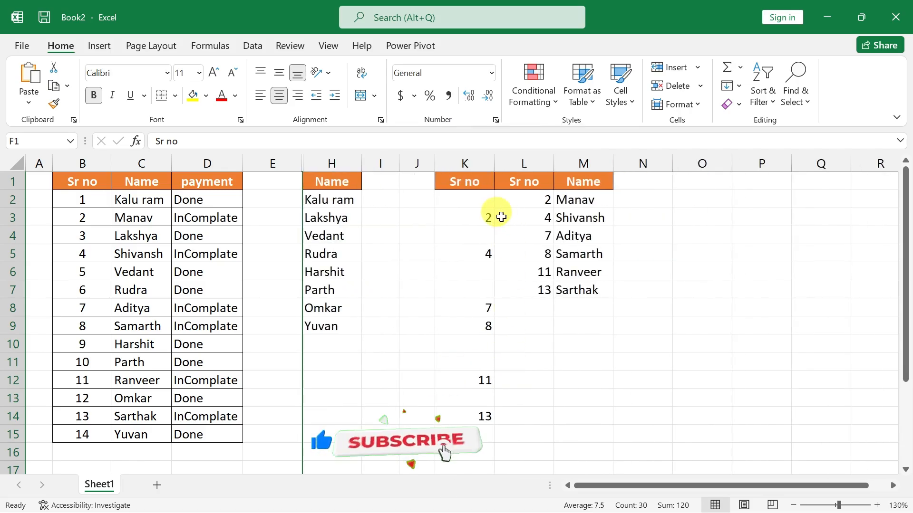
Hide the helper columns K and L.
{"action": "left_click_drag", "start_coordinate": [466, 183], "coordinate": [513, 184]}
{"action": "left_click_drag", "start_coordinate": [466, 163], "coordinate": [513, 165]}
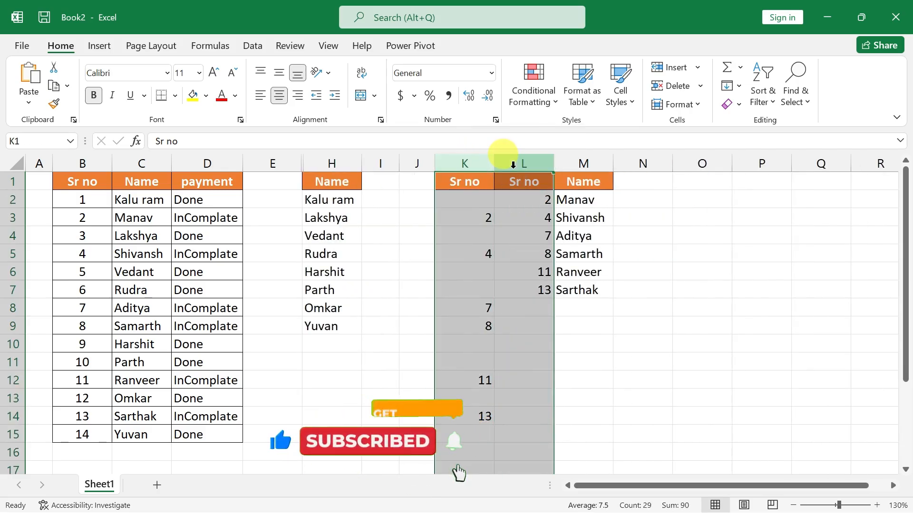
{"action": "right_click", "coordinate": [513, 165]}
{"action": "left_click", "coordinate": [537, 390]}
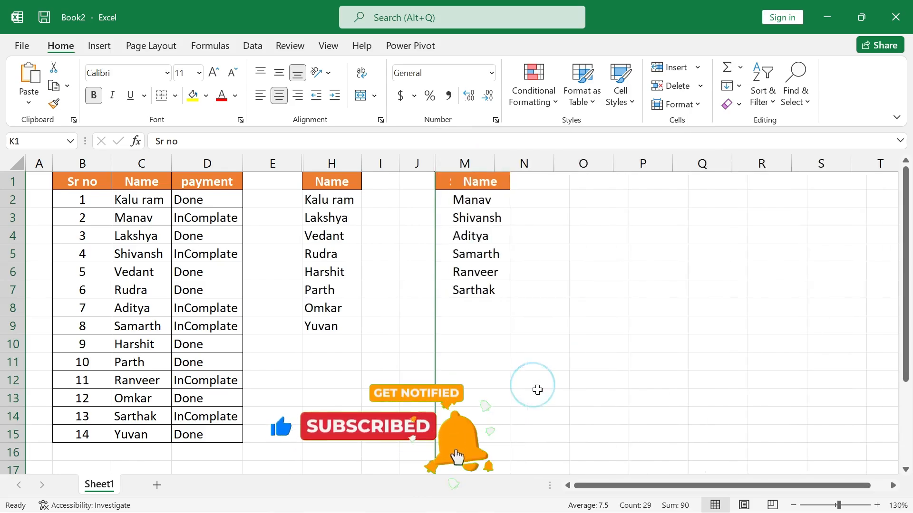
Set the payment status in D9 to Done and check the extracted names in H2:H10.
{"action": "left_click", "coordinate": [205, 327]}
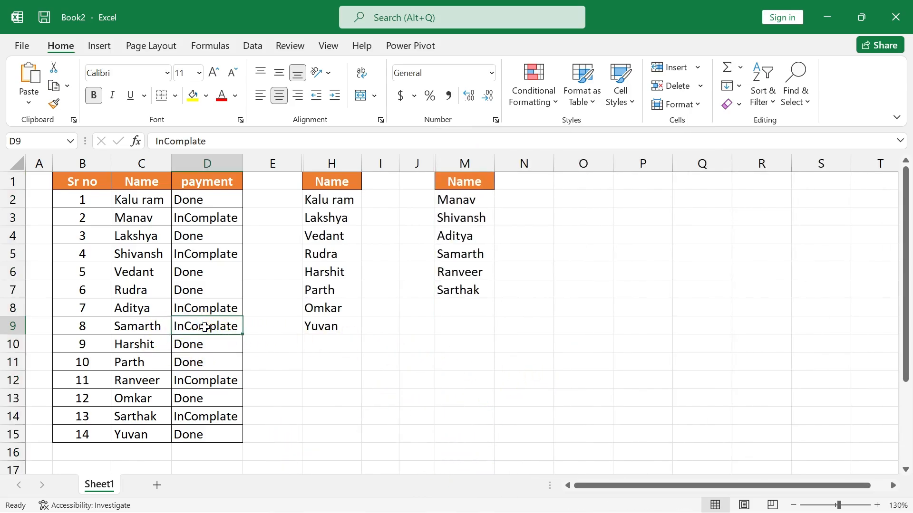
{"action": "type", "text": "d"}
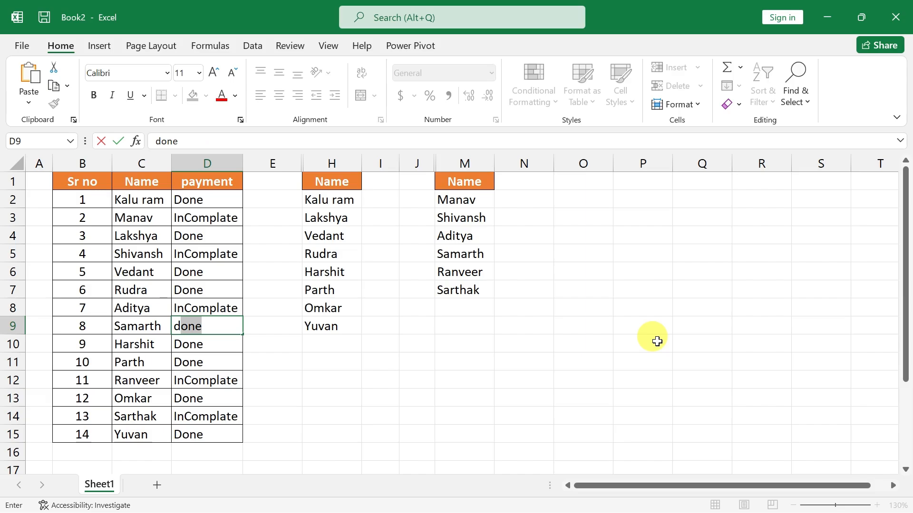
{"action": "key", "text": "Return"}
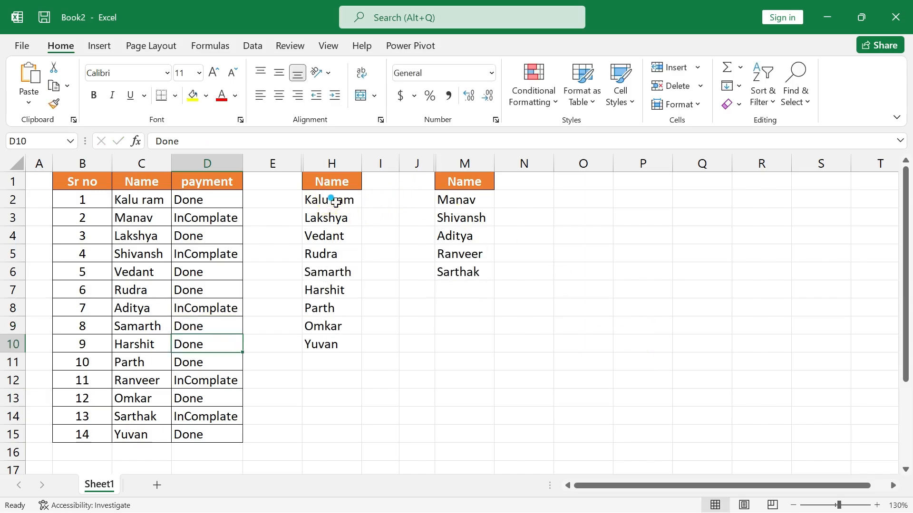
{"action": "left_click_drag", "start_coordinate": [334, 200], "coordinate": [326, 337]}
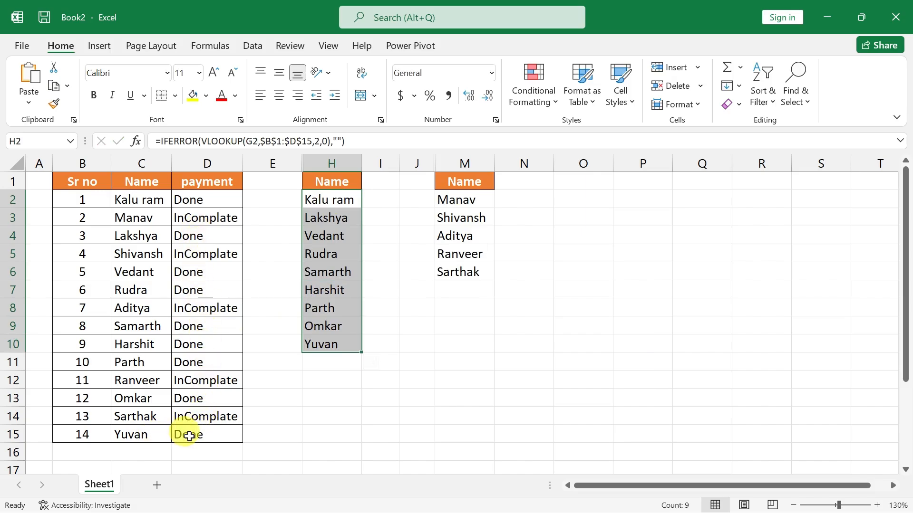
Set the payment status in D15 to InComplate.
{"action": "left_click", "coordinate": [190, 436]}
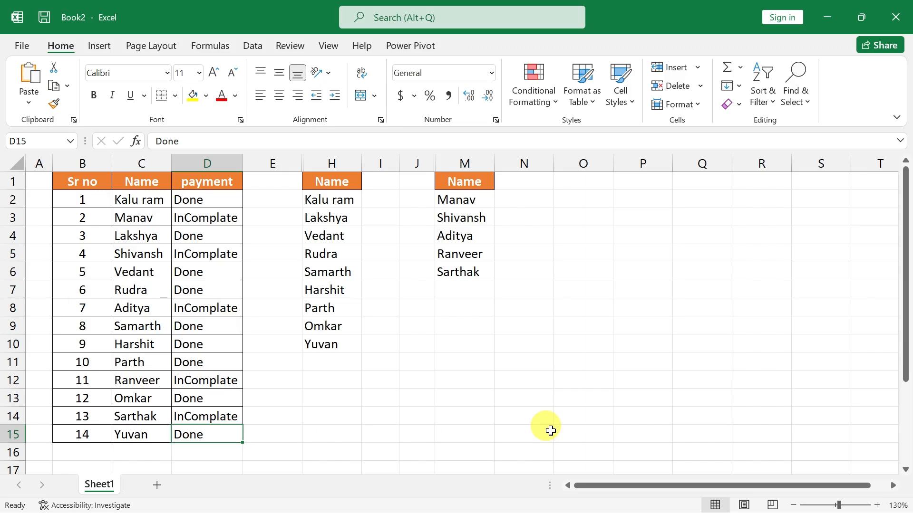
{"action": "type", "text": "inComplat"}
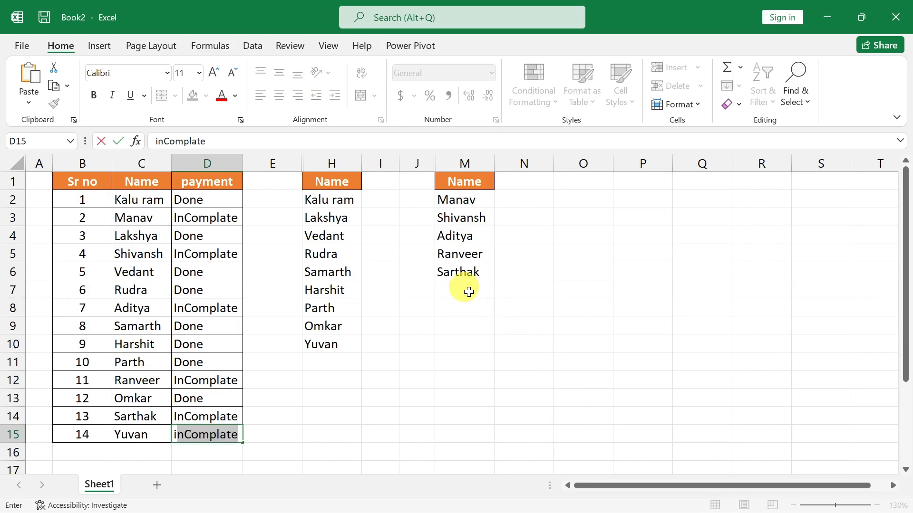
{"action": "key", "text": "Return"}
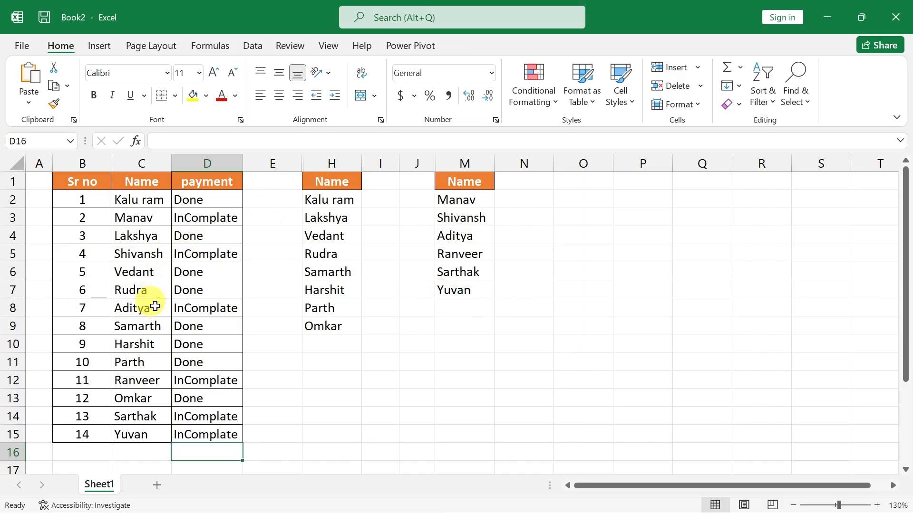
{"action": "scroll", "coordinate": [160, 323], "scroll_direction": "down", "scroll_amount": 1}
{"action": "scroll", "coordinate": [167, 350], "scroll_direction": "up", "scroll_amount": 1}
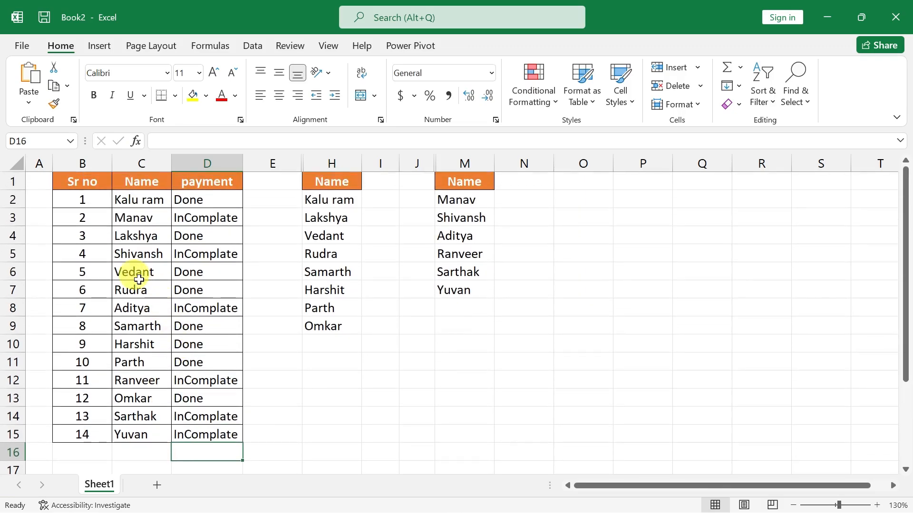
{"action": "left_click", "coordinate": [122, 246]}
{"action": "key", "text": "ctrl+a"}
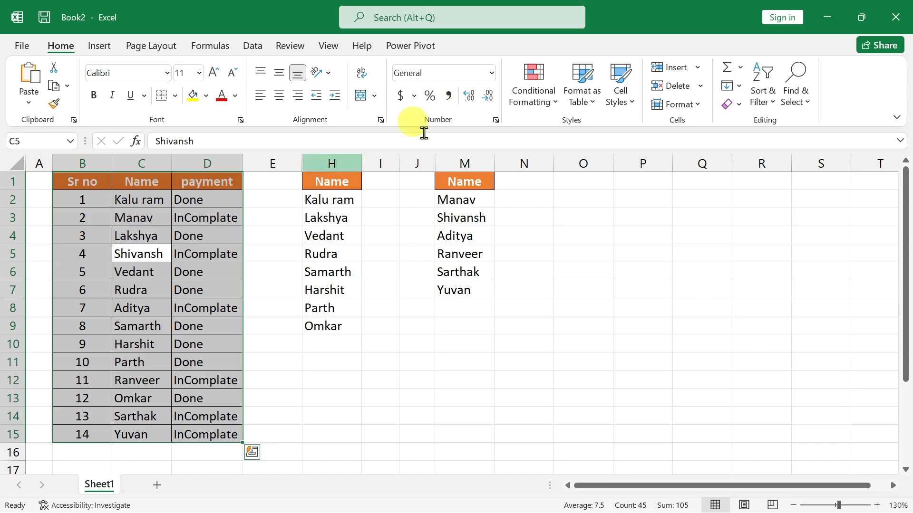
{"action": "left_click", "coordinate": [585, 102]}
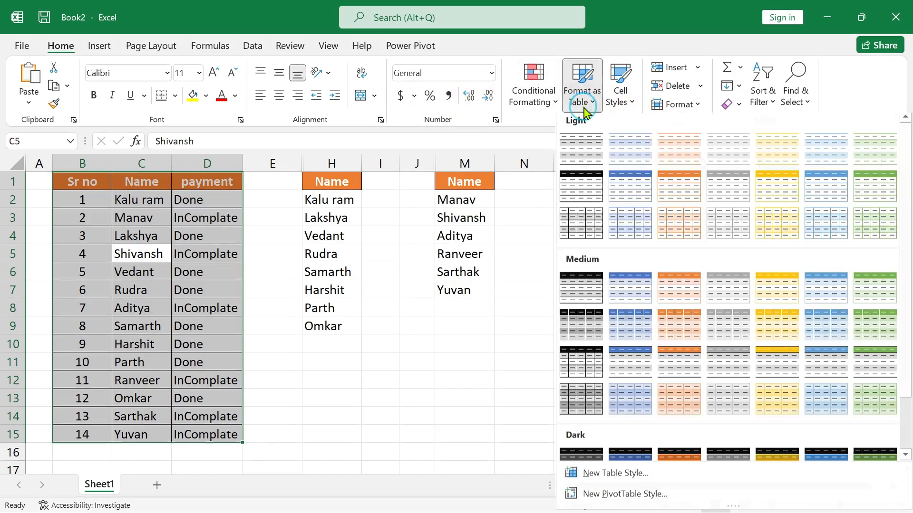
{"action": "left_click", "coordinate": [142, 270]}
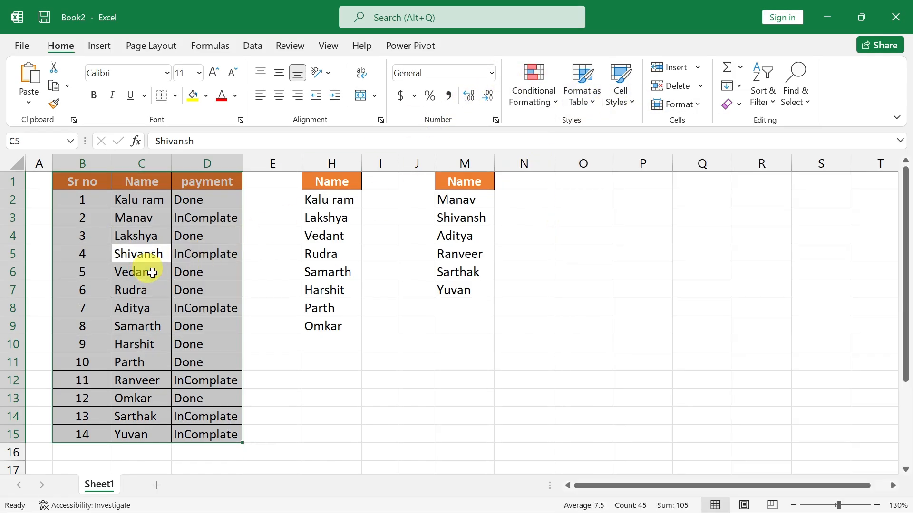
{"action": "left_click", "coordinate": [198, 272]}
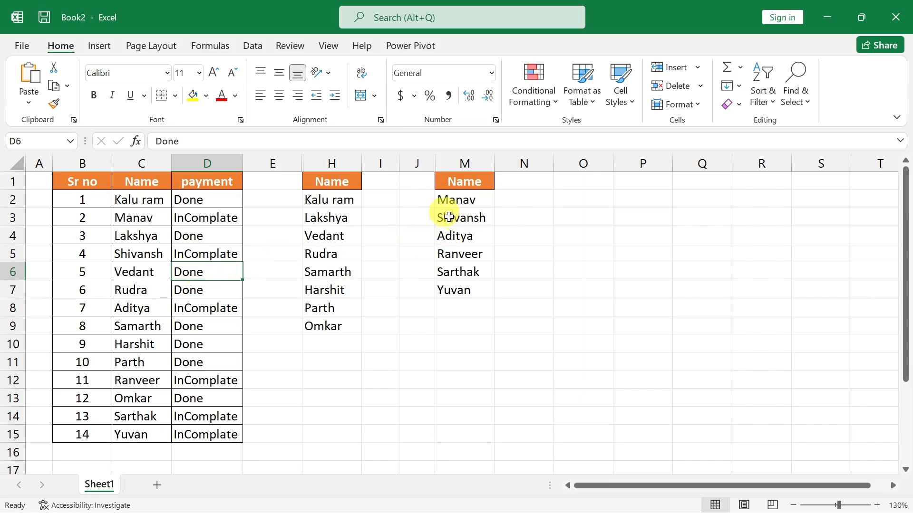
{"action": "left_click", "coordinate": [333, 183]}
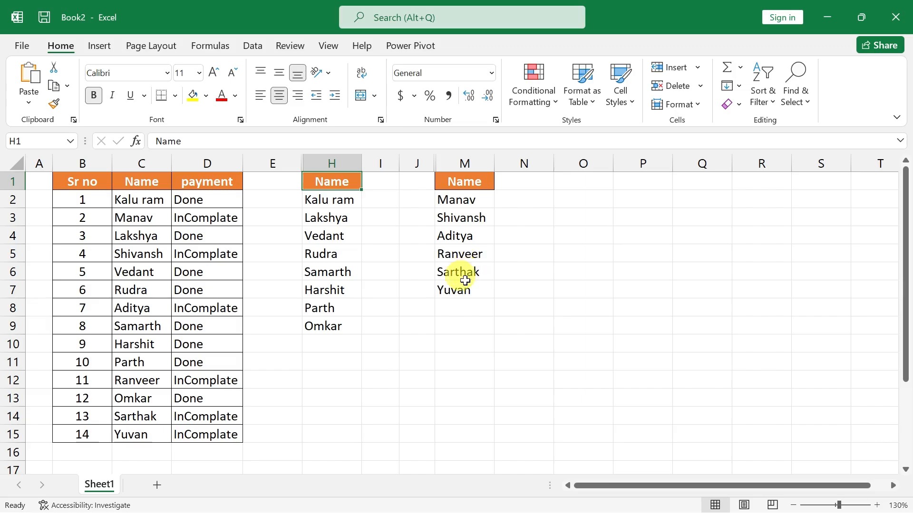
Copy the payment table B1:D15 into a new sheet, starting at cell B1.
{"action": "left_click", "coordinate": [124, 220]}
{"action": "key", "text": "ctrl+a"}
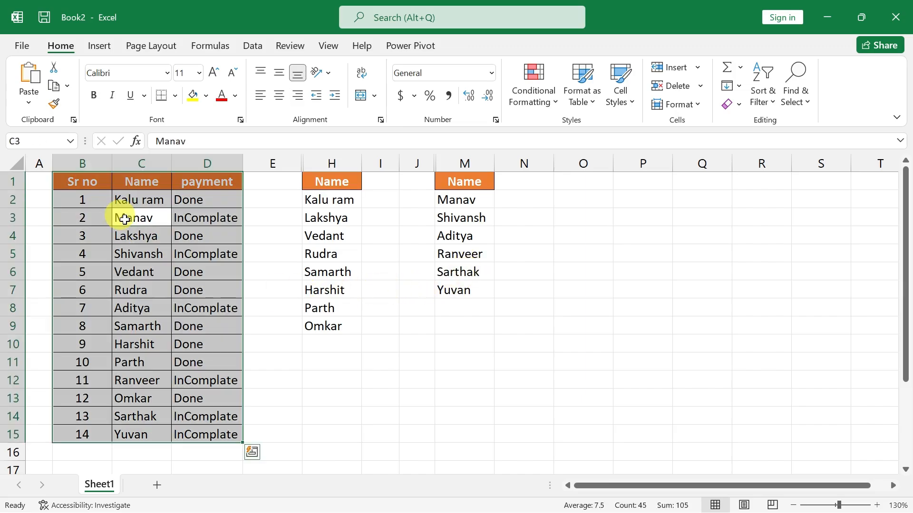
{"action": "key", "text": "ctrl+q"}
{"action": "key", "text": "Escape"}
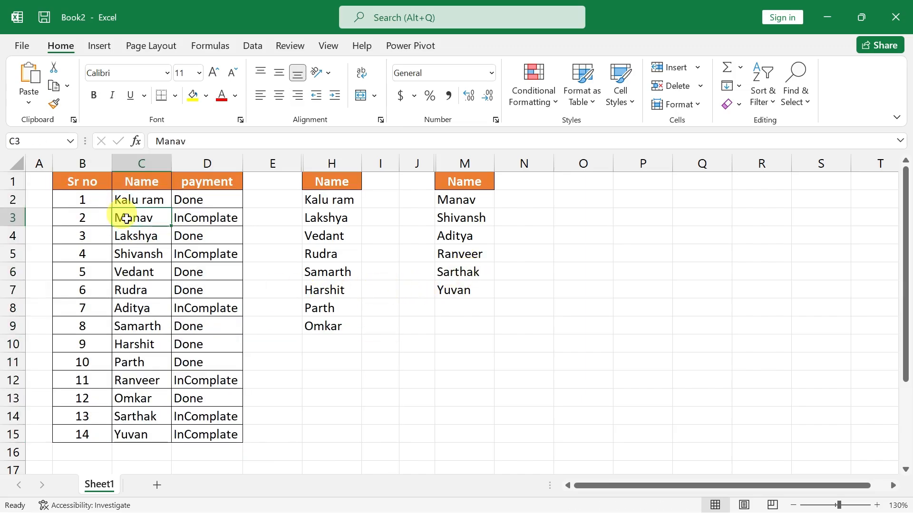
{"action": "key", "text": "ctrl+c"}
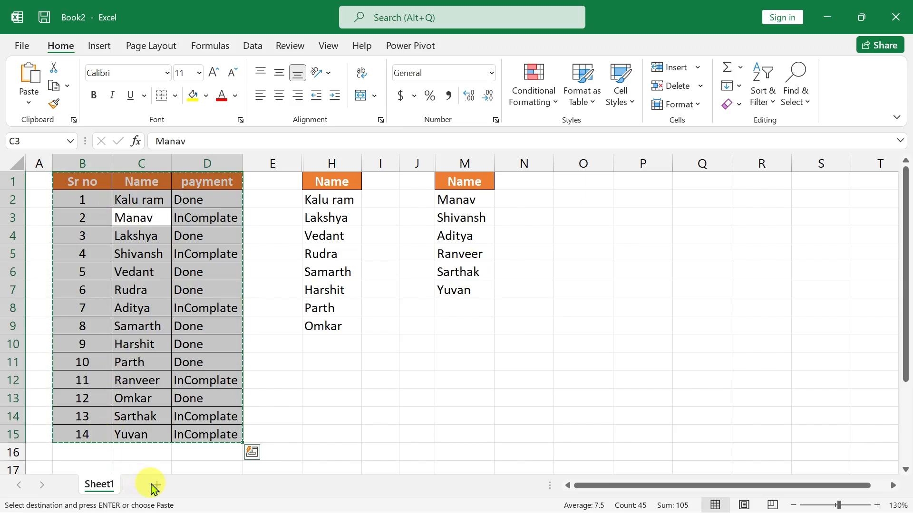
{"action": "left_click", "coordinate": [156, 485]}
{"action": "left_click", "coordinate": [81, 177]}
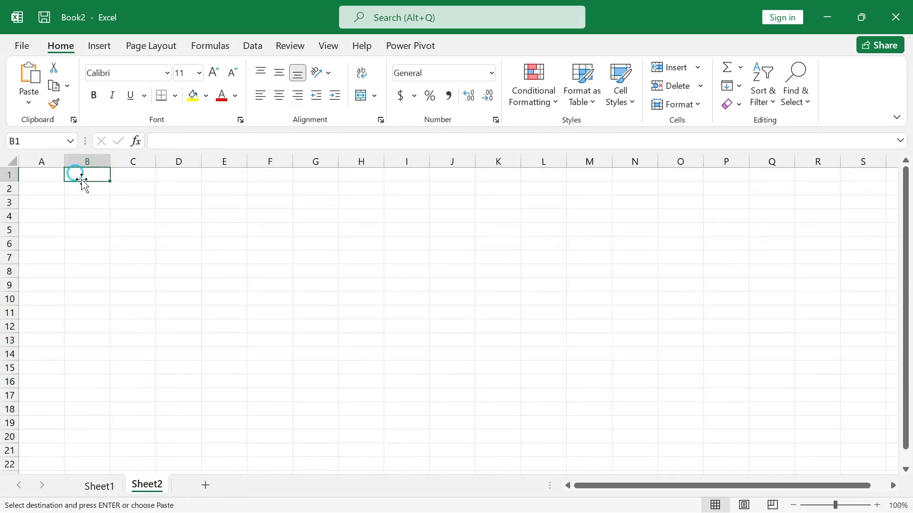
{"action": "left_click", "coordinate": [27, 88]}
Widen column D of the new sheet so the InComplate entries fit inside their cells.
{"action": "left_click", "coordinate": [176, 242]}
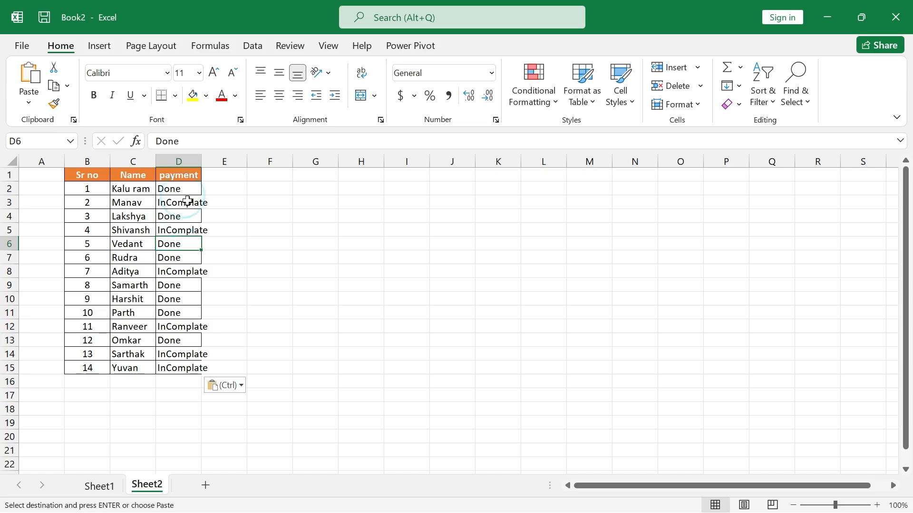
{"action": "left_click_drag", "start_coordinate": [201, 161], "coordinate": [211, 161]}
{"action": "scroll", "coordinate": [255, 289], "scroll_direction": "up", "scroll_amount": 1}
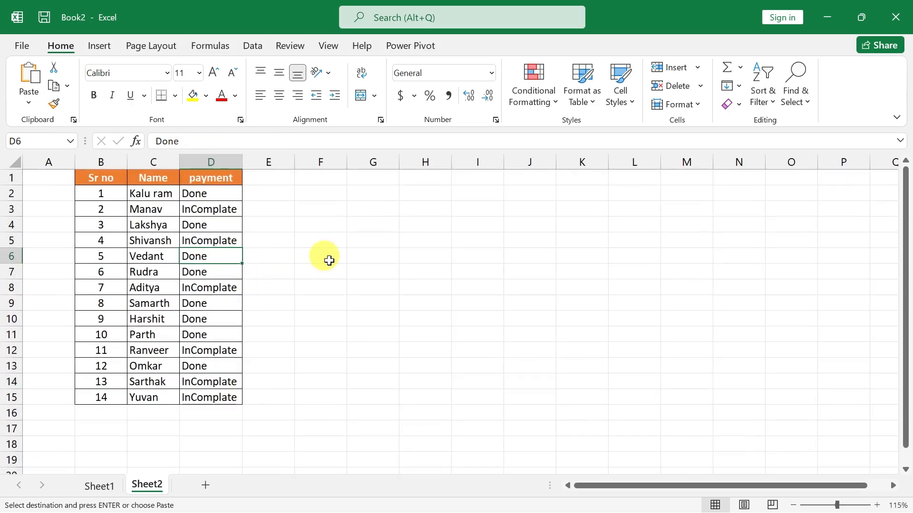
Copy the Sr no and Name headers to G1:H1, and repeat the Sr no header in F1.
{"action": "left_click_drag", "start_coordinate": [102, 178], "coordinate": [142, 178]}
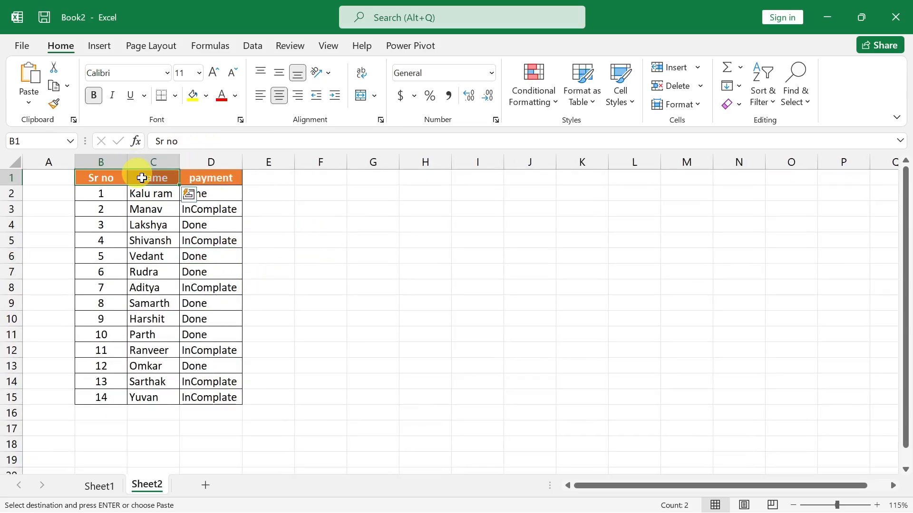
{"action": "key", "text": "ctrl+c"}
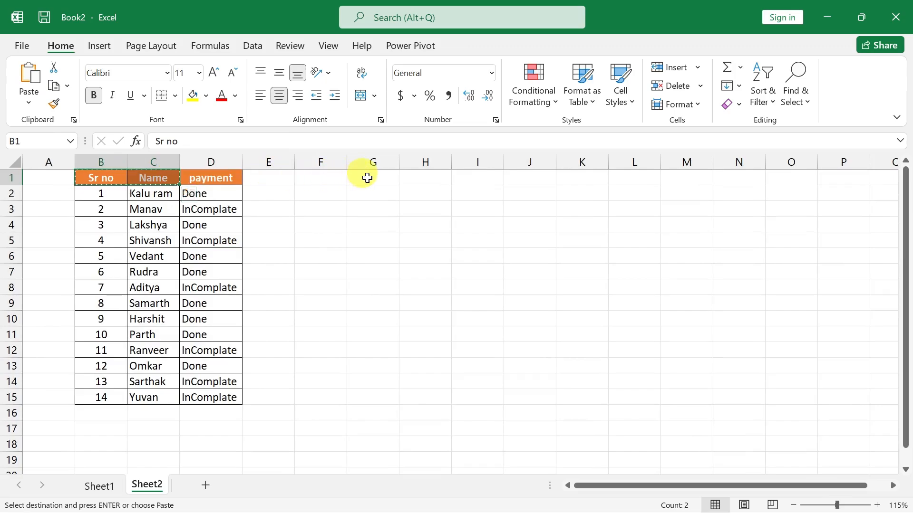
{"action": "left_click", "coordinate": [367, 178]}
{"action": "key", "text": "Return"}
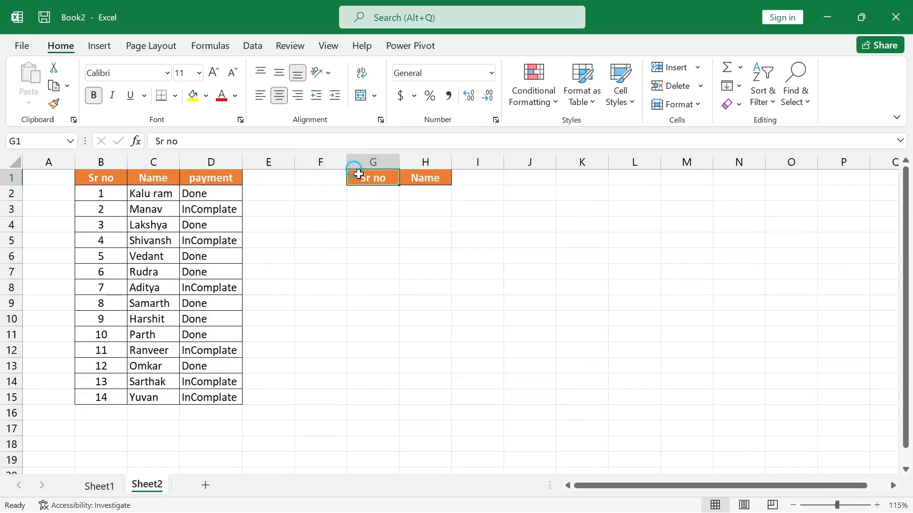
{"action": "key", "text": "ctrl+c"}
{"action": "key", "text": "Left"}
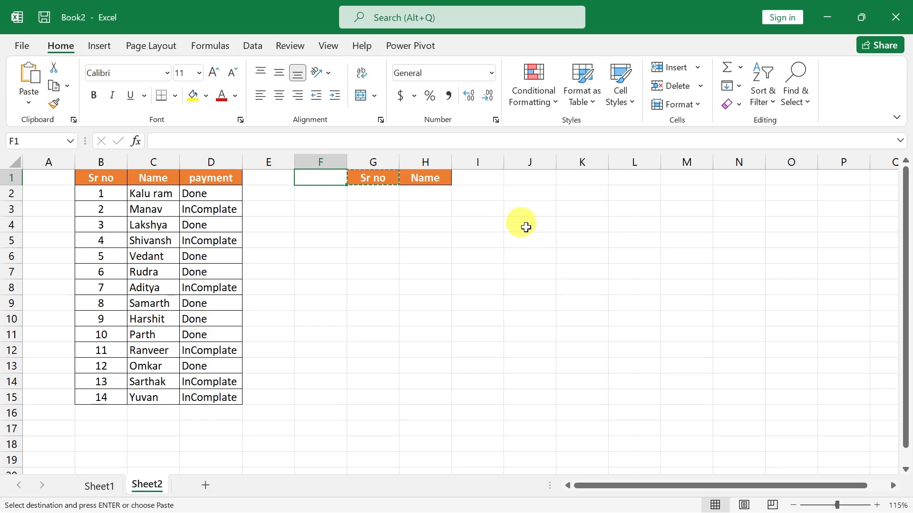
{"action": "key", "text": "Return"}
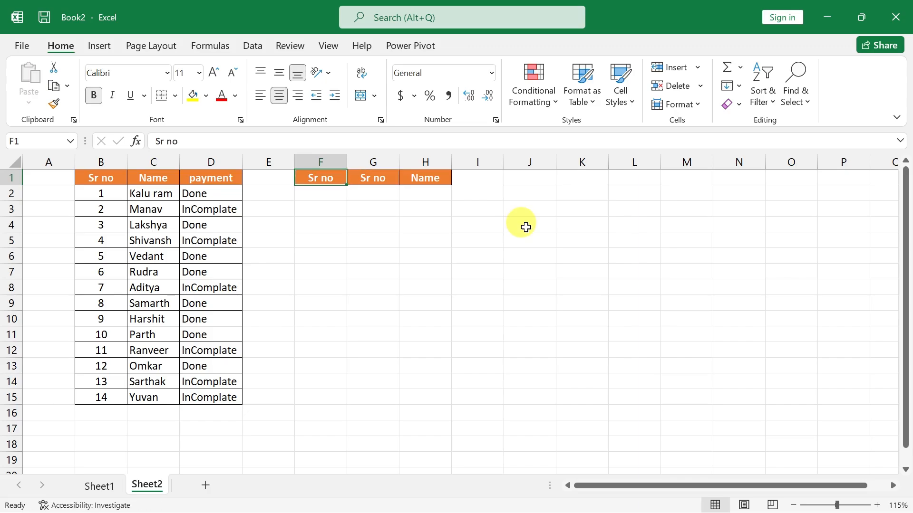
Copy the payment header from D1 into J2.
{"action": "left_click_drag", "start_coordinate": [521, 193], "coordinate": [569, 202]}
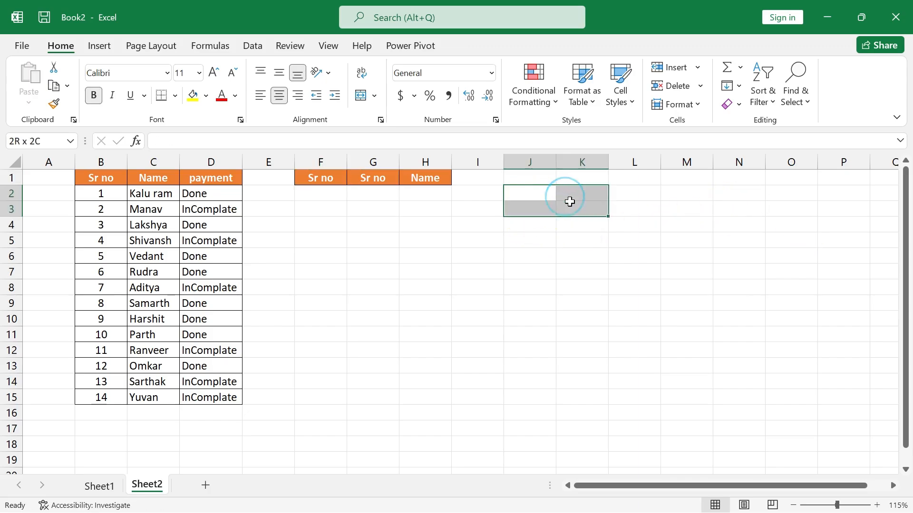
{"action": "left_click", "coordinate": [224, 174]}
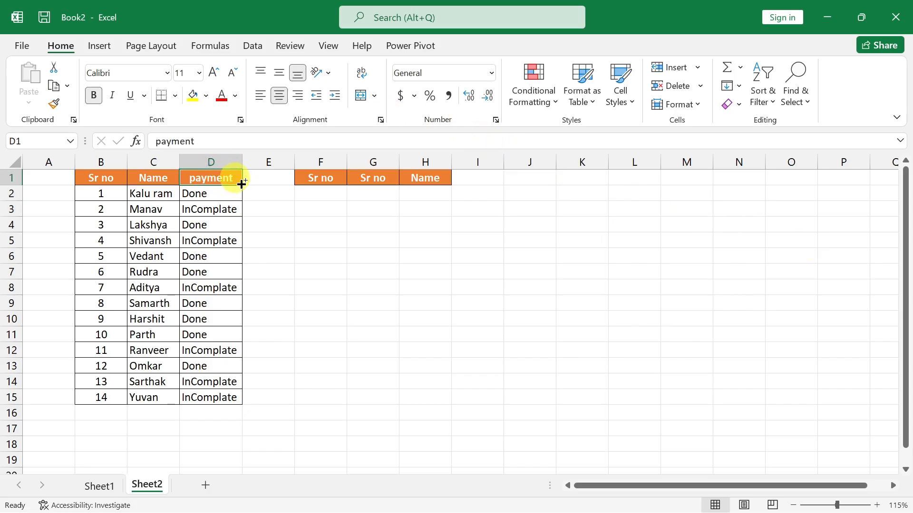
{"action": "key", "text": "ctrl+c"}
{"action": "left_click_drag", "start_coordinate": [538, 193], "coordinate": [566, 205]}
{"action": "key", "text": "Return"}
{"action": "left_click", "coordinate": [587, 222]}
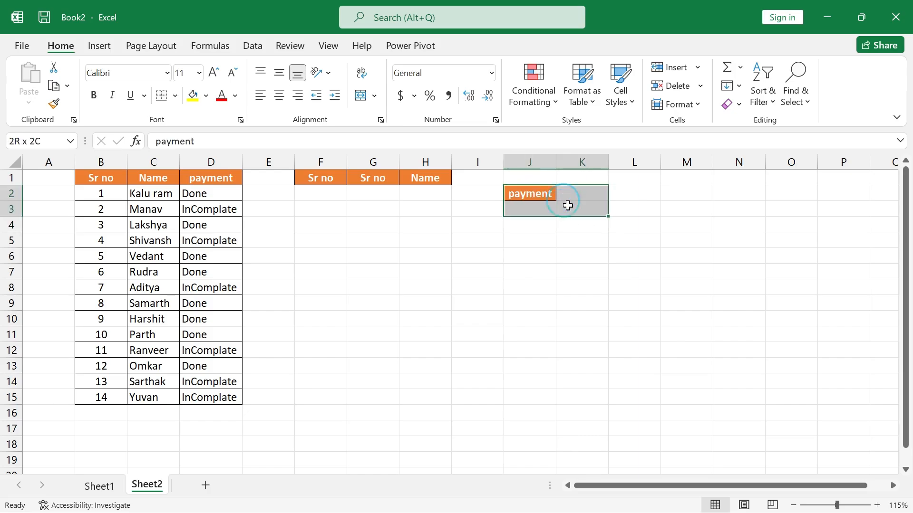
Merge and center J2:K3, align it to the vertical middle and clear its text.
{"action": "left_click", "coordinate": [360, 97]}
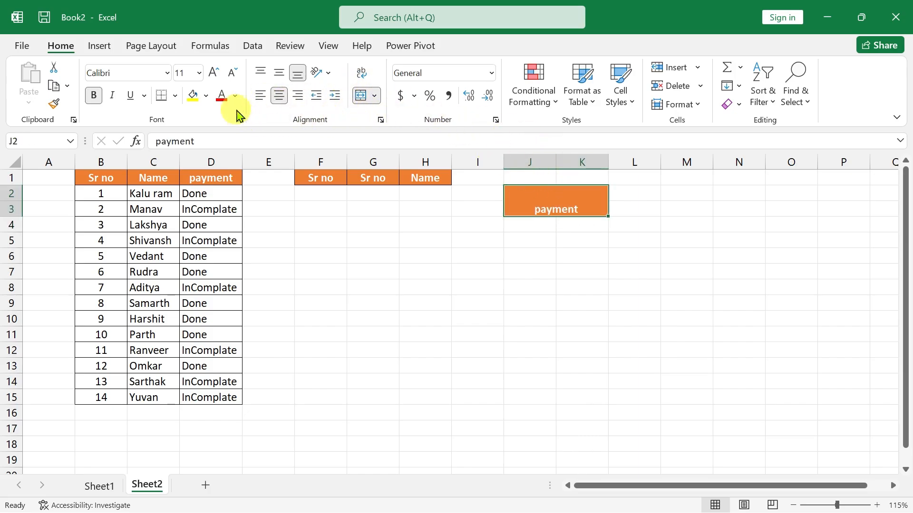
{"action": "left_click", "coordinate": [279, 76]}
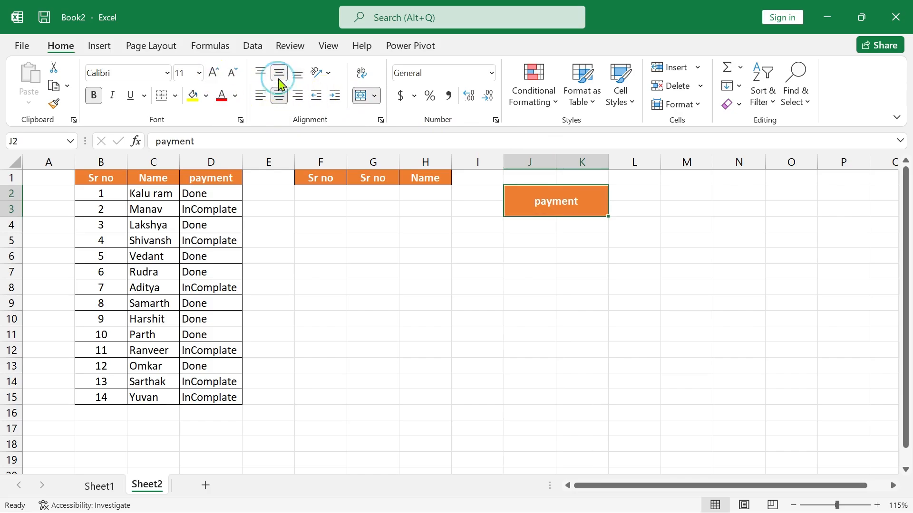
{"action": "key", "text": "Delete"}
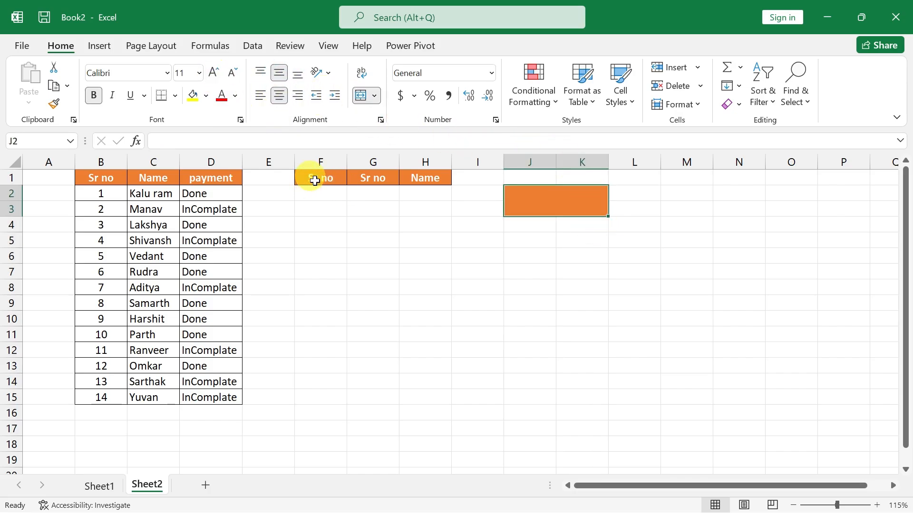
{"action": "left_click", "coordinate": [361, 192]}
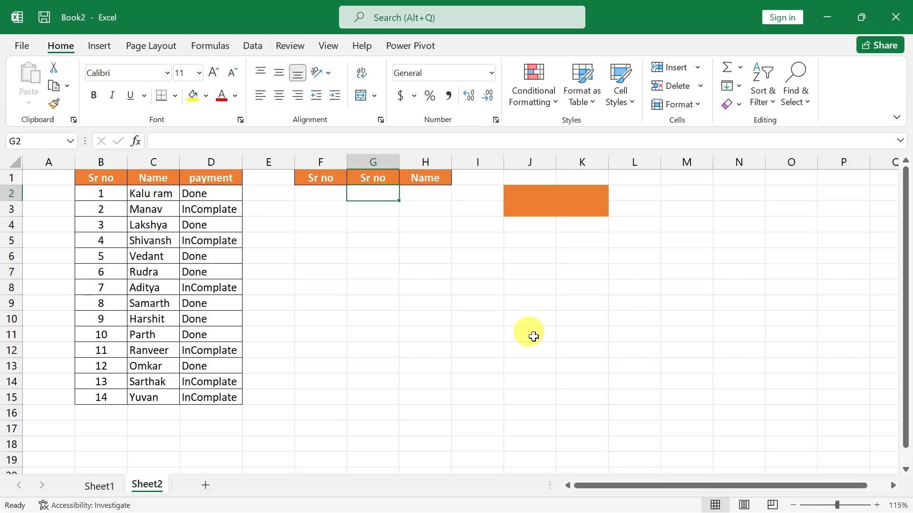
{"action": "key", "text": "Left"}
{"action": "left_click", "coordinate": [567, 209]}
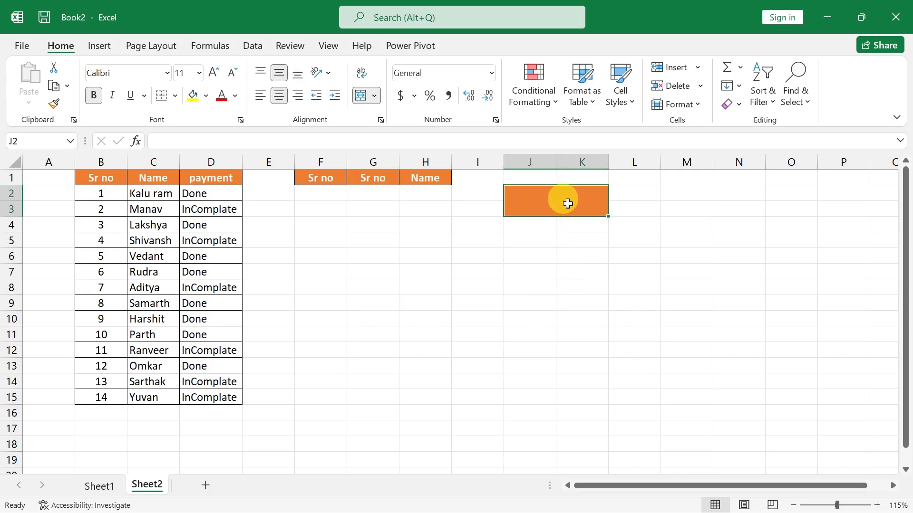
Enter the formula =IF(D2="Done",B2,"") in F2 to return the serial number of a Done payment.
{"action": "left_click", "coordinate": [318, 195]}
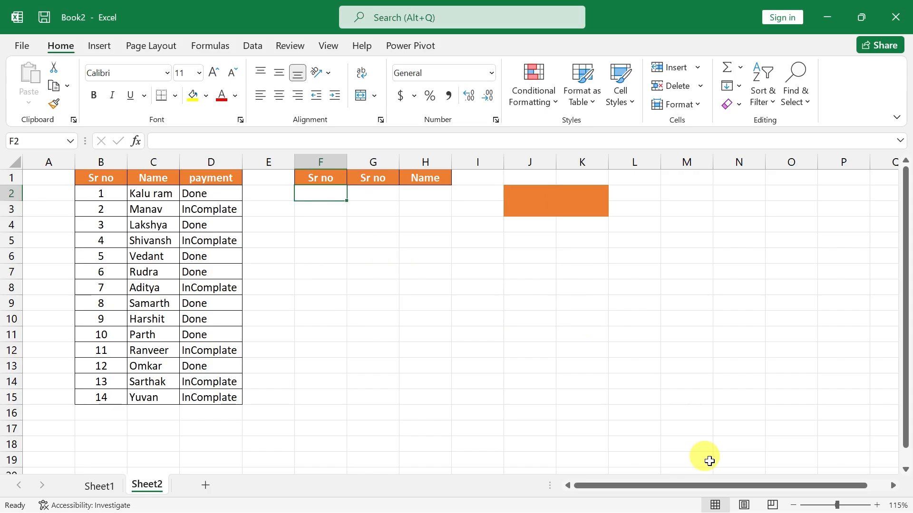
{"action": "type", "text": "=if"}
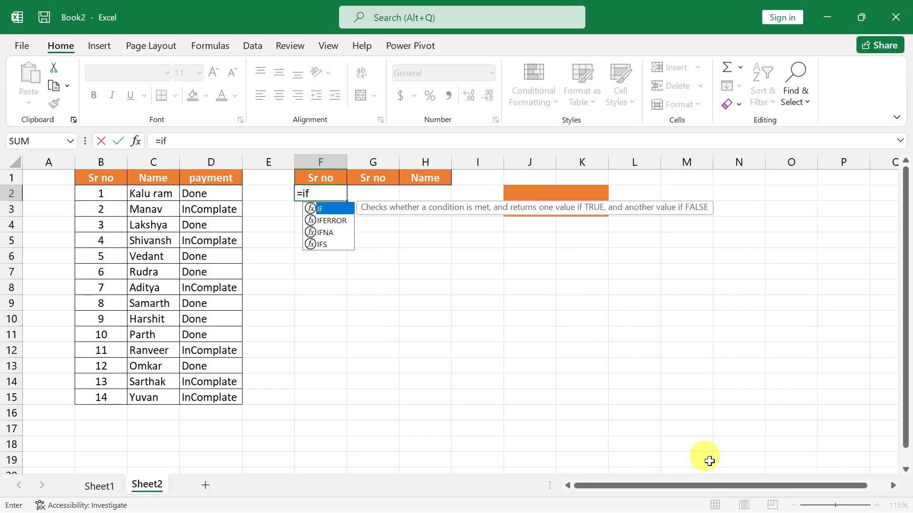
{"action": "key", "text": "Tab"}
{"action": "key", "text": "Left"}
{"action": "key", "text": "Left"}
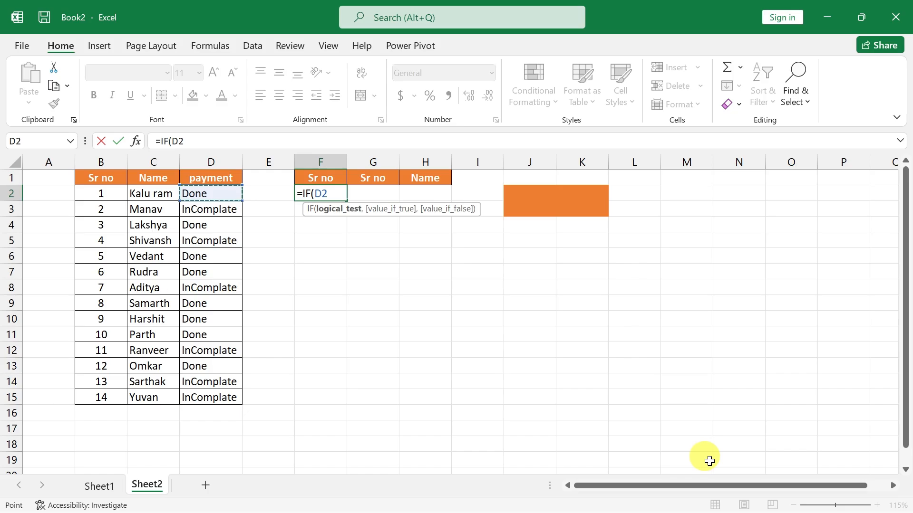
{"action": "type", "text": "=\"D"}
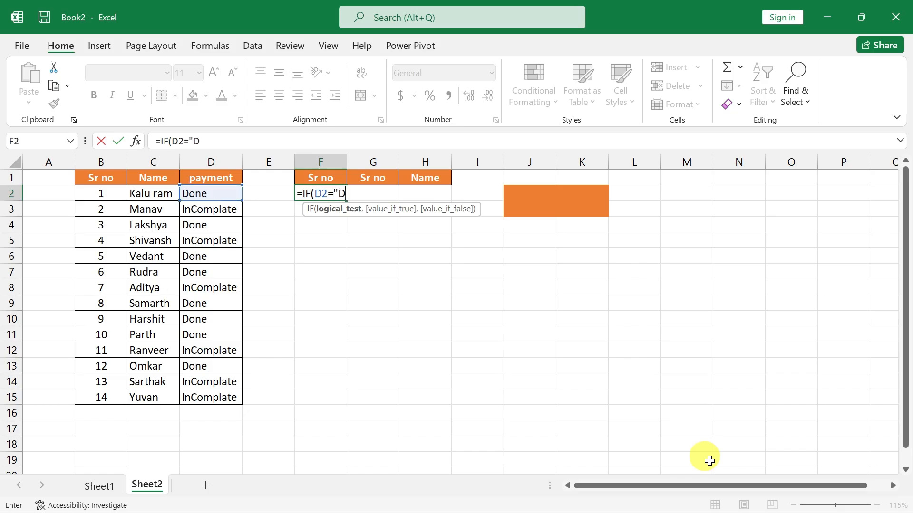
{"action": "type", "text": "one\","}
{"action": "key", "text": "Left"}
{"action": "key", "text": "Left"}
{"action": "key", "text": "Left"}
{"action": "key", "text": "Left"}
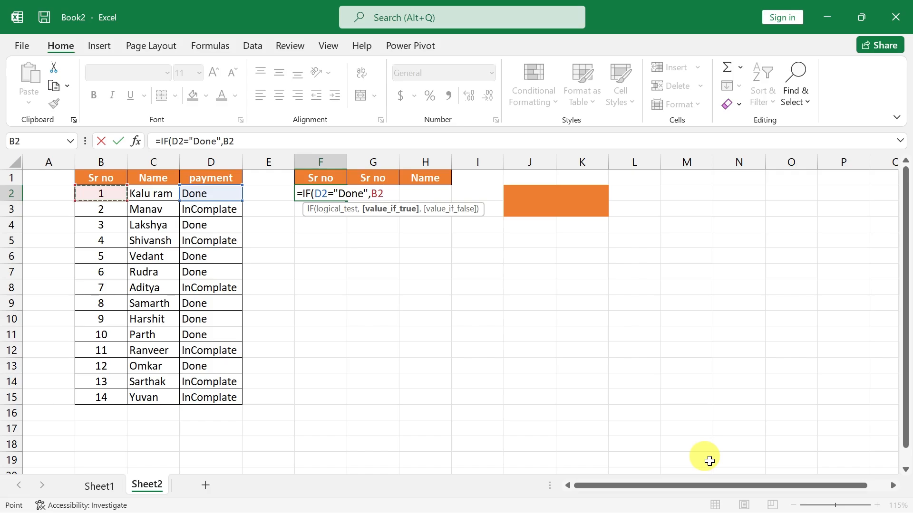
{"action": "type", "text": ","}
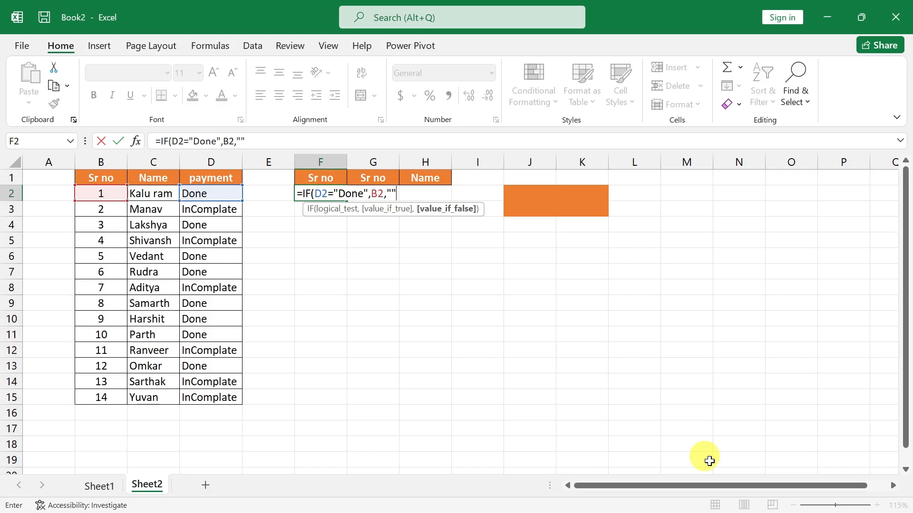
{"action": "type", "text": "\"\""}
{"action": "key", "text": "Return"}
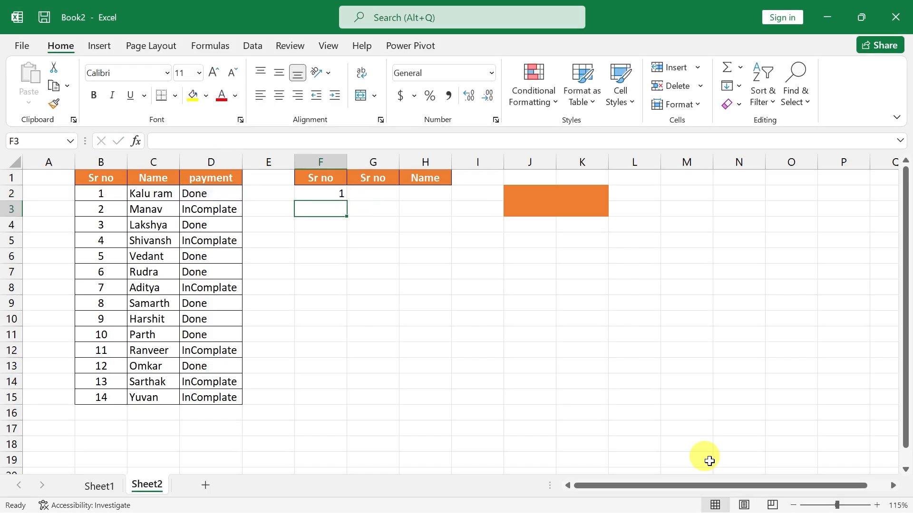
Fill the IF formula from F2 down to F15.
{"action": "left_click", "coordinate": [322, 192]}
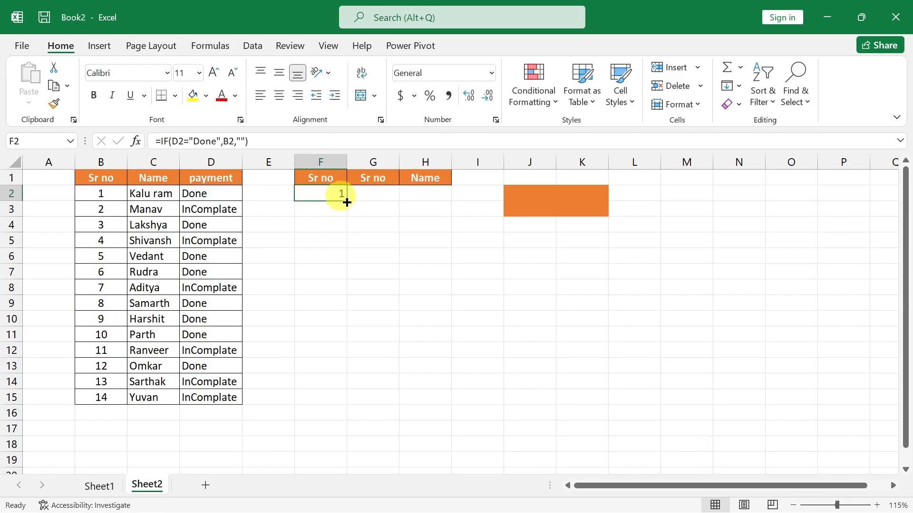
{"action": "left_click_drag", "start_coordinate": [346, 201], "coordinate": [350, 404]}
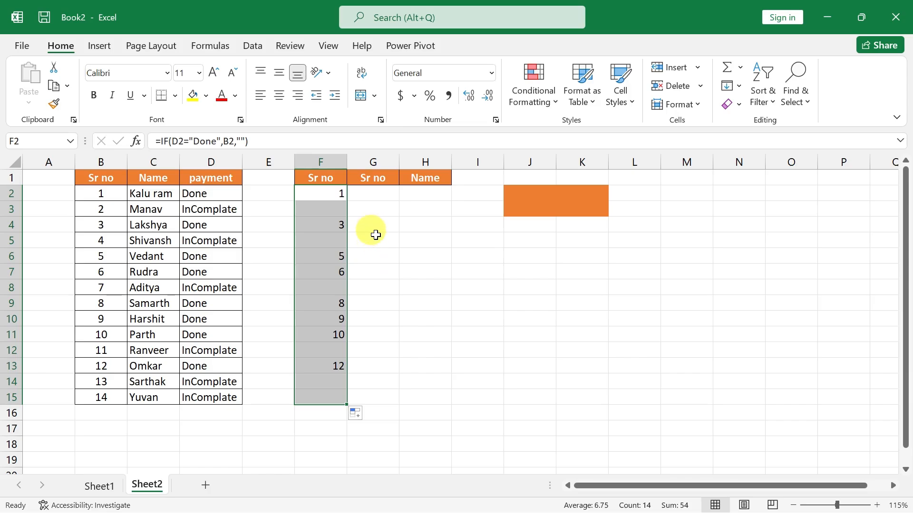
{"action": "left_click", "coordinate": [377, 198]}
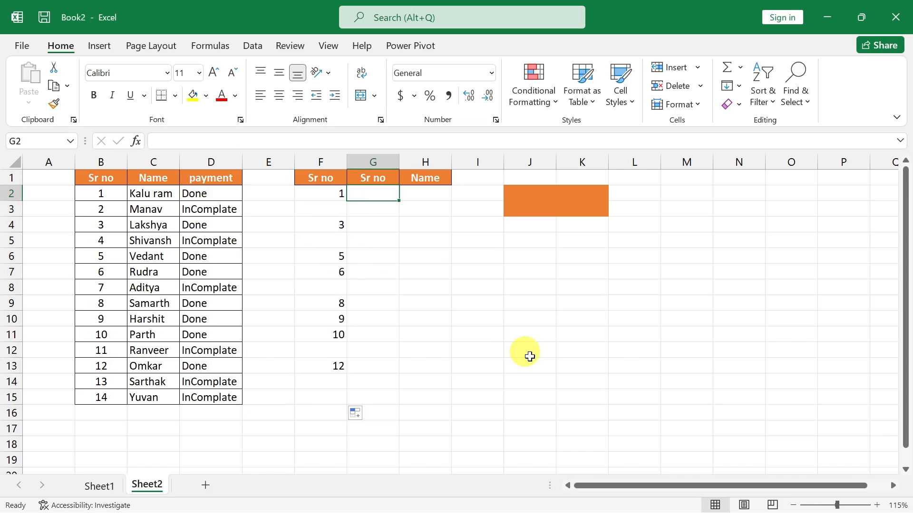
Enter the formula =SMALL(F2:F15,ROW()-1) in G2 to list the serial numbers from column F in ascending order.
{"action": "type", "text": "=small("}
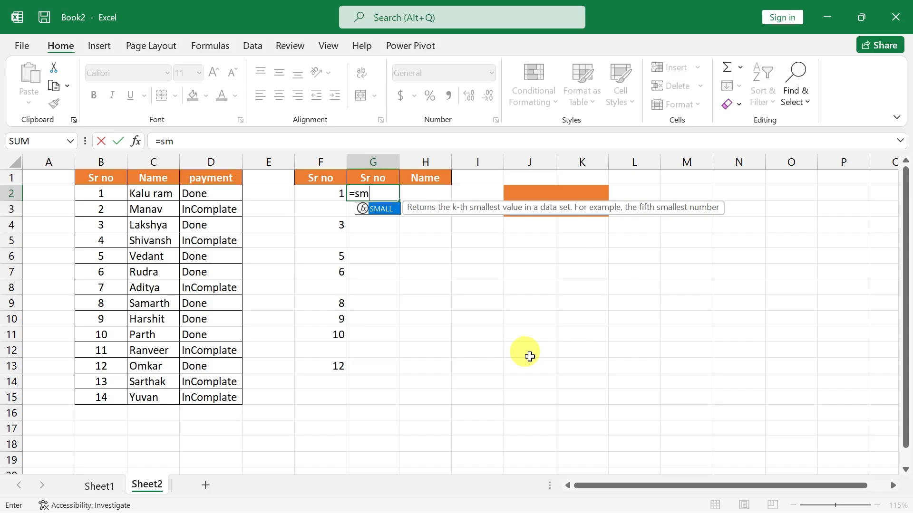
{"action": "key", "text": "Left"}
{"action": "key", "text": "shift+Down"}
{"action": "key", "text": "shift+Down"}
{"action": "key", "text": "shift+Down"}
{"action": "key", "text": "shift+Down"}
{"action": "key", "text": "shift+Down"}
{"action": "key", "text": "shift+Down"}
{"action": "key", "text": "shift+Down"}
{"action": "key", "text": "shift+Down"}
{"action": "key", "text": "shift+Down"}
{"action": "key", "text": "shift+Down"}
{"action": "key", "text": "shift+Down"}
{"action": "key", "text": "shift+Down"}
{"action": "key", "text": "shift+Down"}
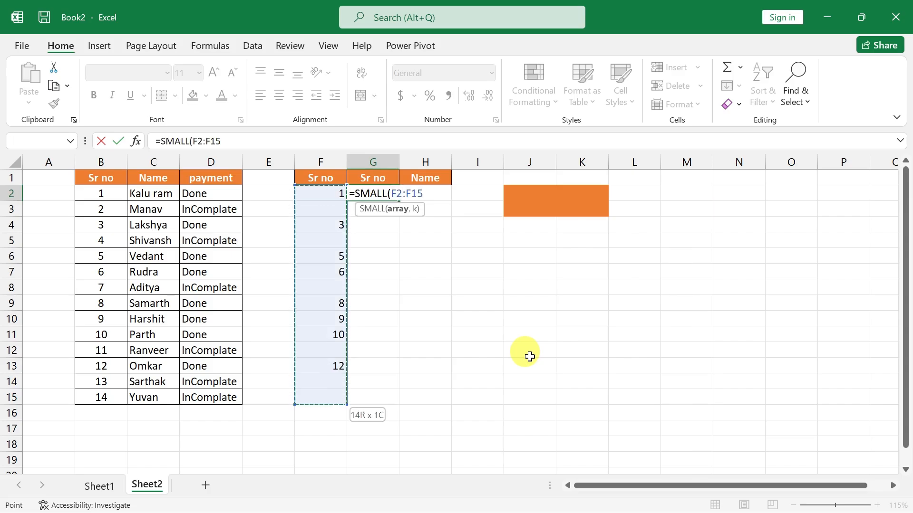
{"action": "type", "text": ",row"}
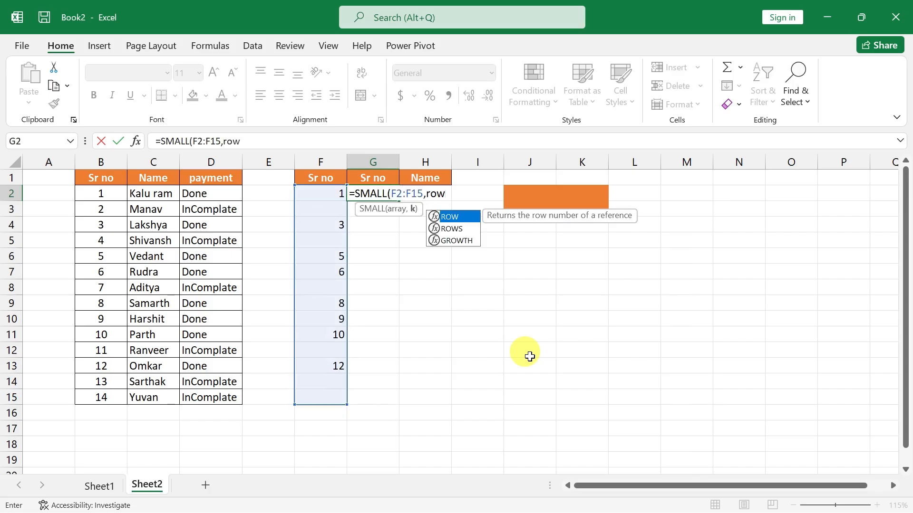
{"action": "type", "text": "()"}
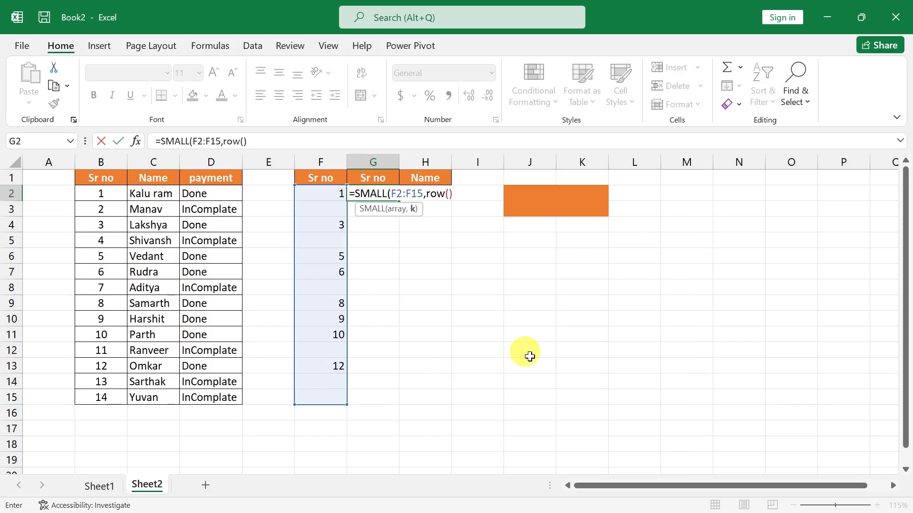
{"action": "type", "text": "-1"}
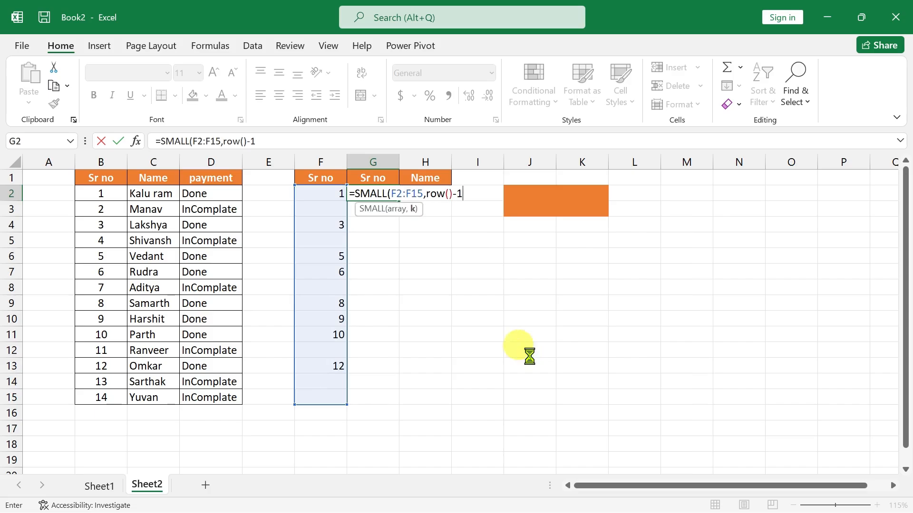
{"action": "key", "text": "Return"}
{"action": "key", "text": "Return"}
{"action": "key", "text": "Up"}
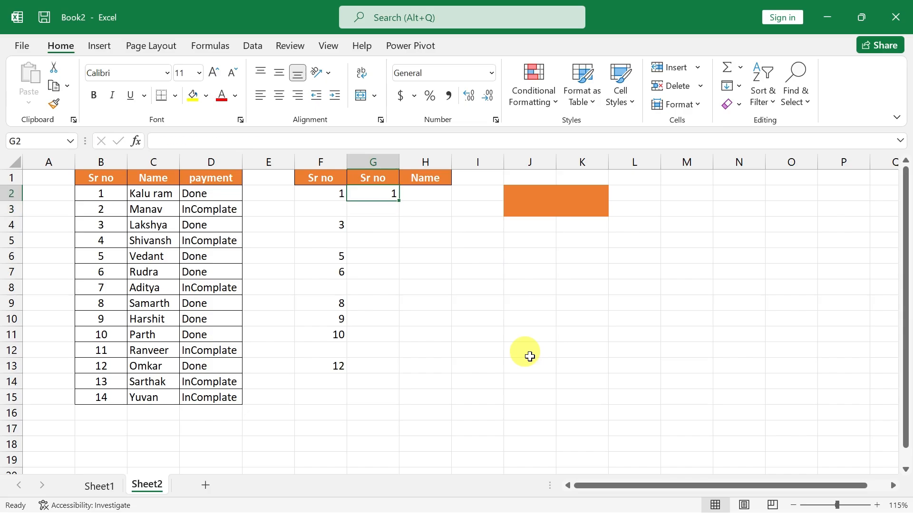
Make the F2:F15 range in G2's SMALL formula absolute as $F$2:$F$15.
{"action": "key", "text": "F2"}
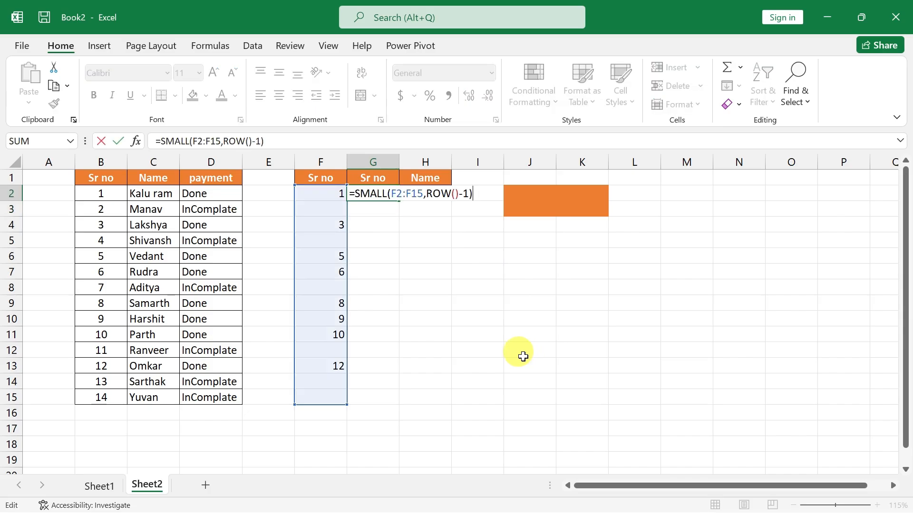
{"action": "double_click", "coordinate": [402, 195]}
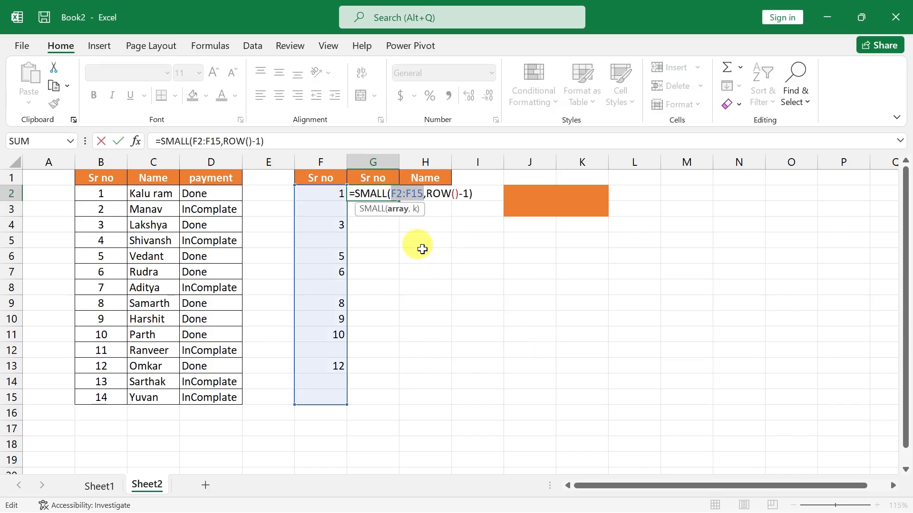
{"action": "key", "text": "F4"}
Wrap G2's SMALL formula in IFERROR with "" as the error value and fill it down to G13.
{"action": "left_click", "coordinate": [359, 193]}
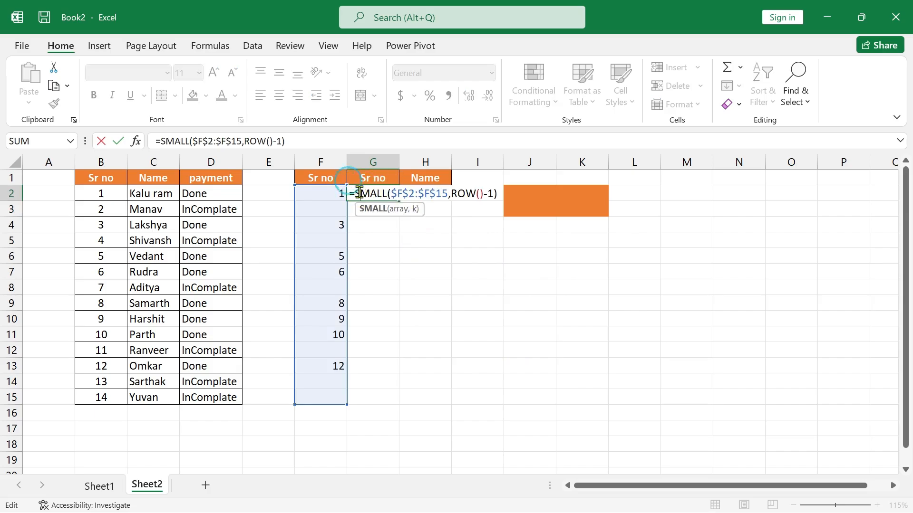
{"action": "key", "text": "Left"}
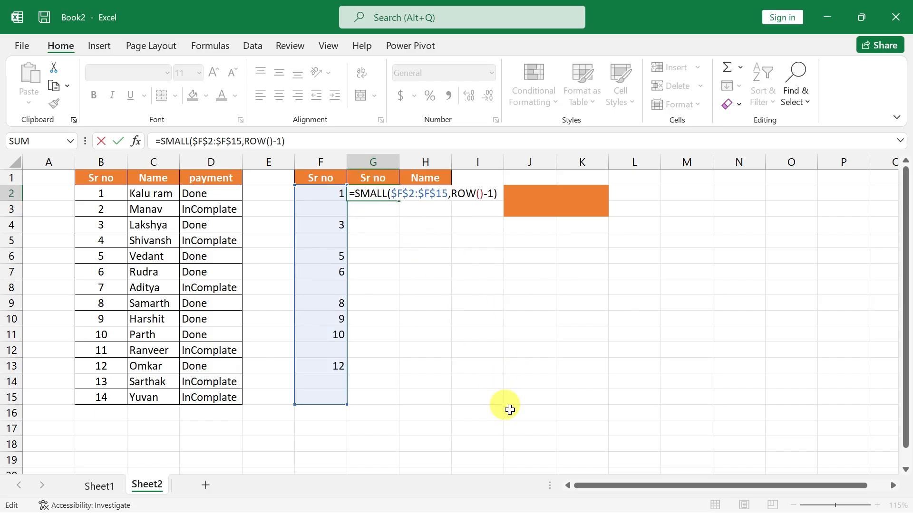
{"action": "type", "text": "IFERROR("}
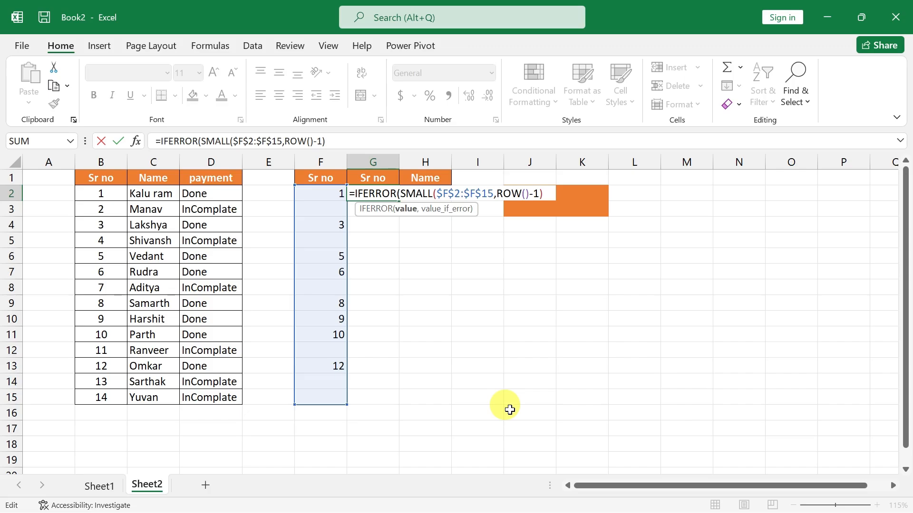
{"action": "key", "text": "Right"}
{"action": "key", "text": "Right"}
{"action": "key", "text": "Right"}
{"action": "key", "text": "Right"}
{"action": "key", "text": "Right"}
{"action": "key", "text": "Right"}
{"action": "key", "text": "Right"}
{"action": "key", "text": "Right"}
{"action": "key", "text": "Right"}
{"action": "key", "text": "Right"}
{"action": "key", "text": "Right"}
{"action": "key", "text": "Right"}
{"action": "key", "text": "Right"}
{"action": "key", "text": "Right"}
{"action": "key", "text": "Right"}
{"action": "key", "text": "Right"}
{"action": "key", "text": "Right"}
{"action": "key", "text": "Right"}
{"action": "key", "text": "Right"}
{"action": "key", "text": "Right"}
{"action": "type", "text": ",\"\""}
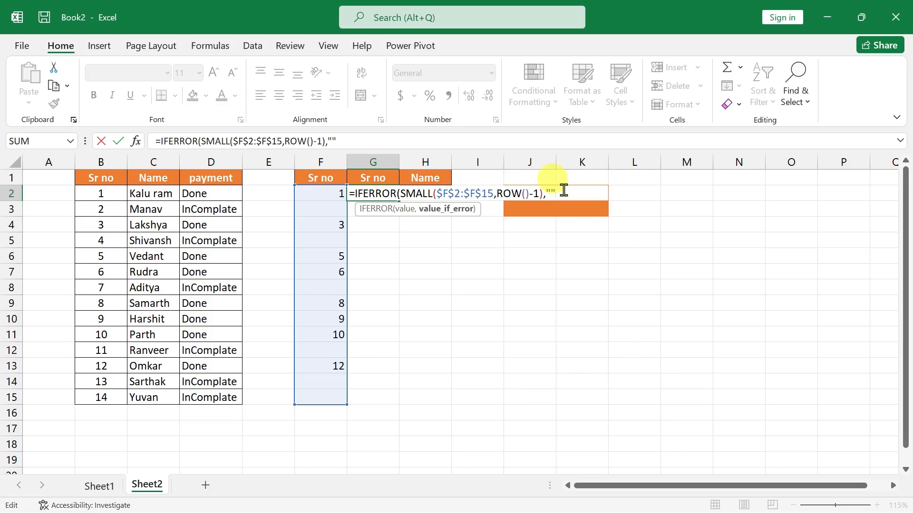
{"action": "key", "text": "Return"}
{"action": "key", "text": "Return"}
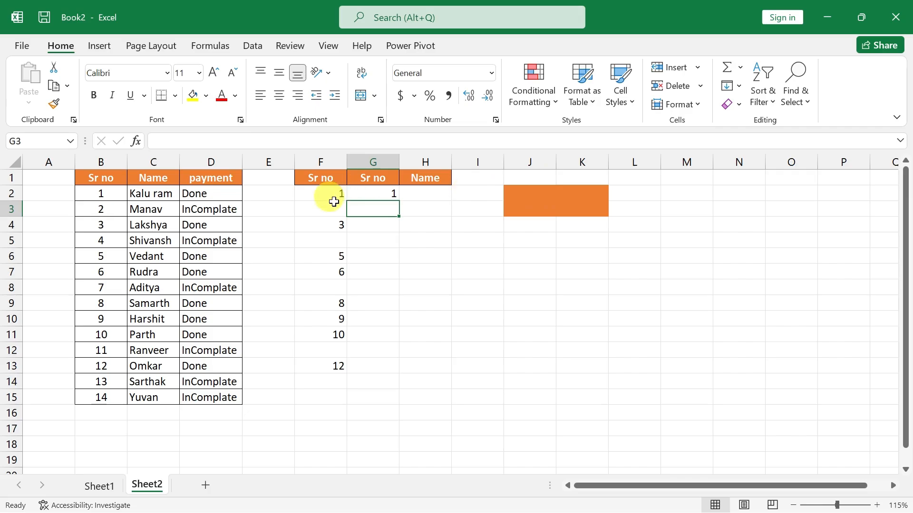
{"action": "left_click", "coordinate": [395, 195]}
{"action": "left_click_drag", "start_coordinate": [399, 200], "coordinate": [391, 370]}
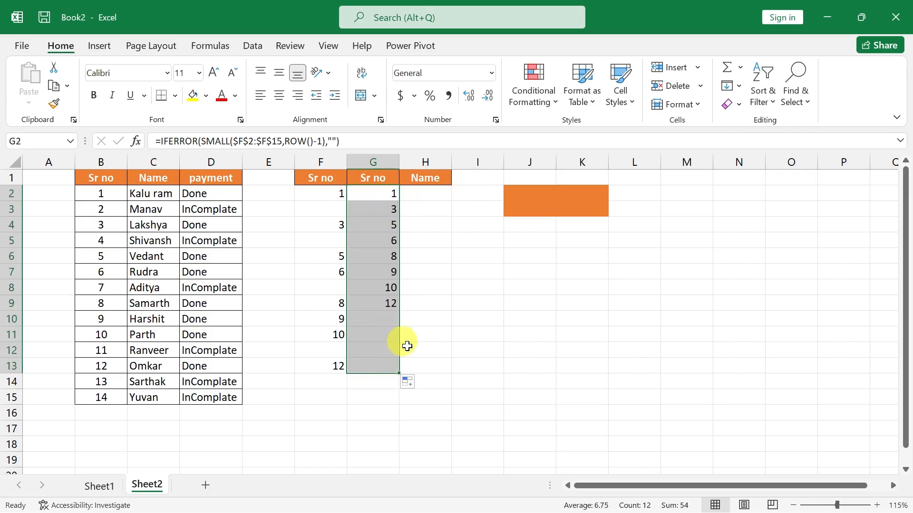
Enter the formula =VLOOKUP(G2,$B$1:$D$15,2,0) in H2 to return the name for the serial number.
{"action": "left_click", "coordinate": [426, 193]}
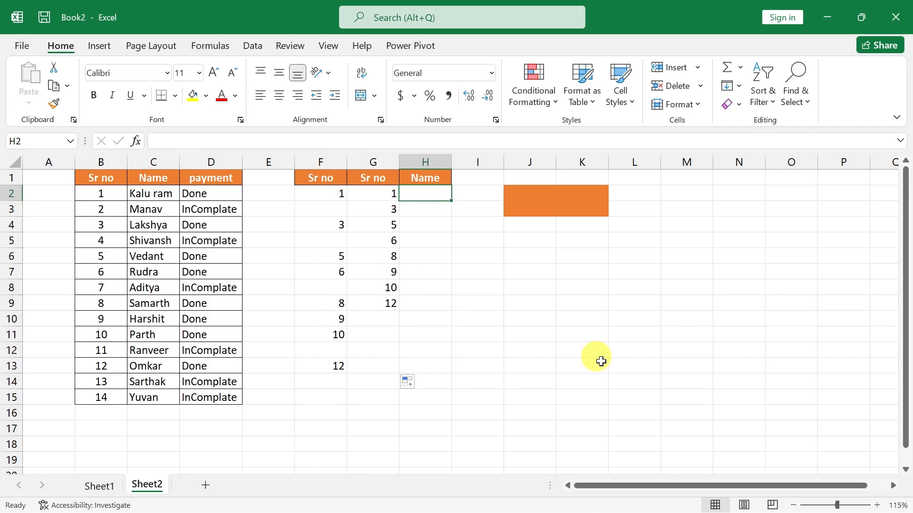
{"action": "type", "text": "=vl"}
{"action": "key", "text": "Tab"}
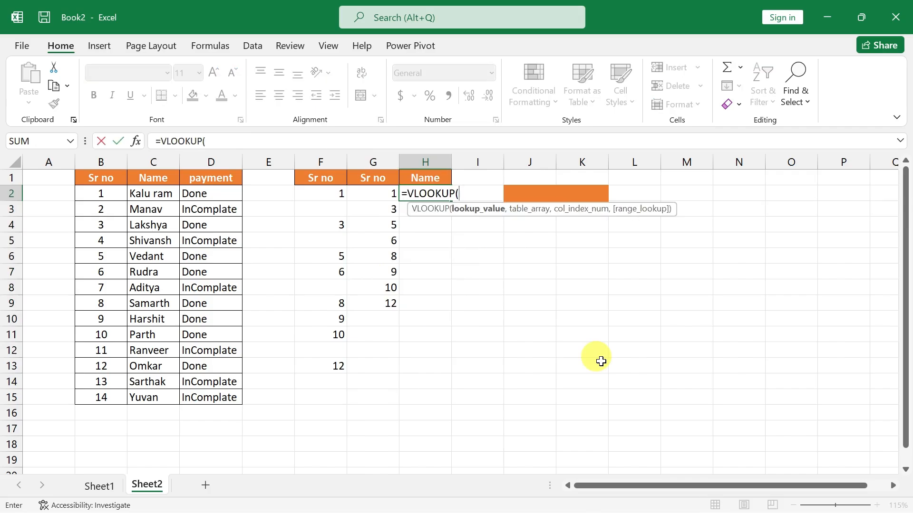
{"action": "key", "text": "Left"}
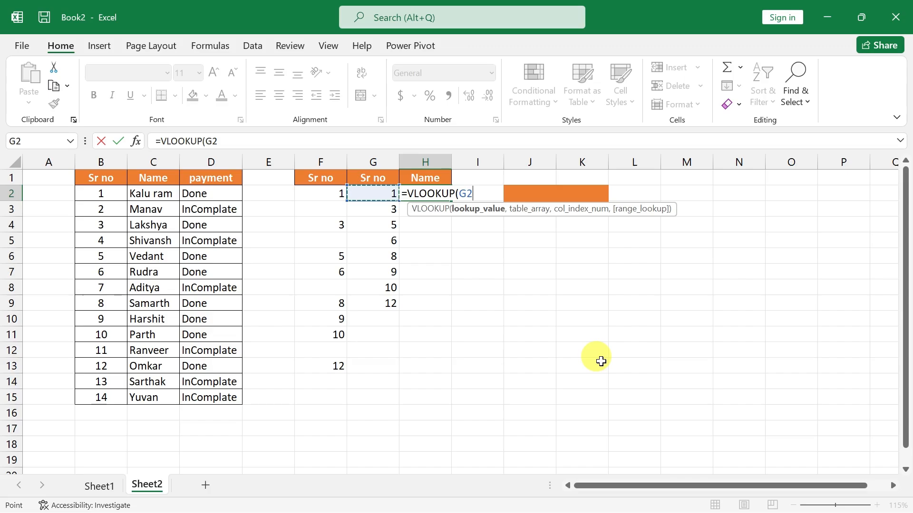
{"action": "type", "text": ","}
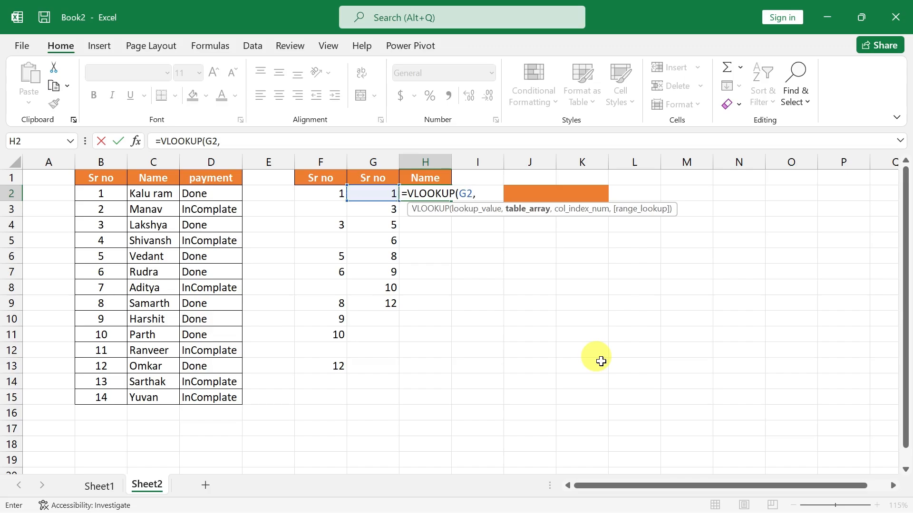
{"action": "key", "text": "Left"}
{"action": "key", "text": "Left"}
{"action": "key", "text": "Left"}
{"action": "key", "text": "Left"}
{"action": "key", "text": "ctrl+shift+Right"}
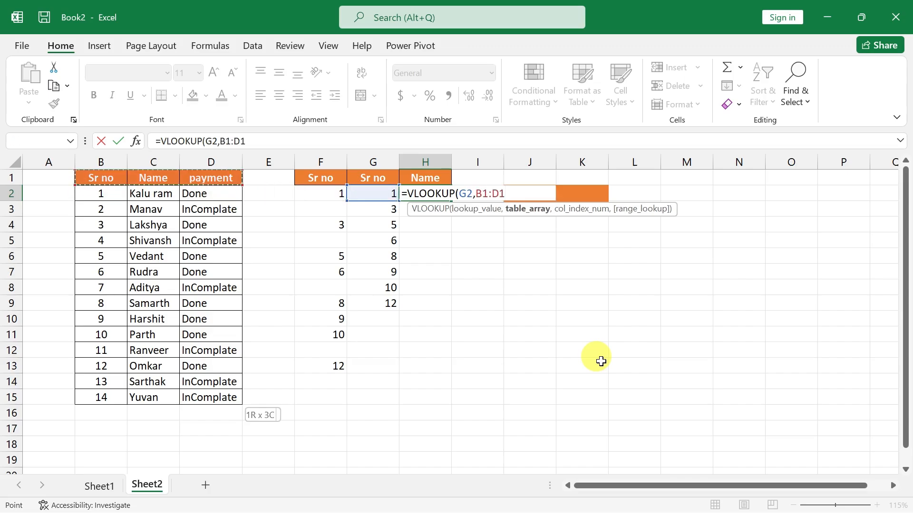
{"action": "key", "text": "ctrl+shift+Down"}
{"action": "key", "text": "F4"}
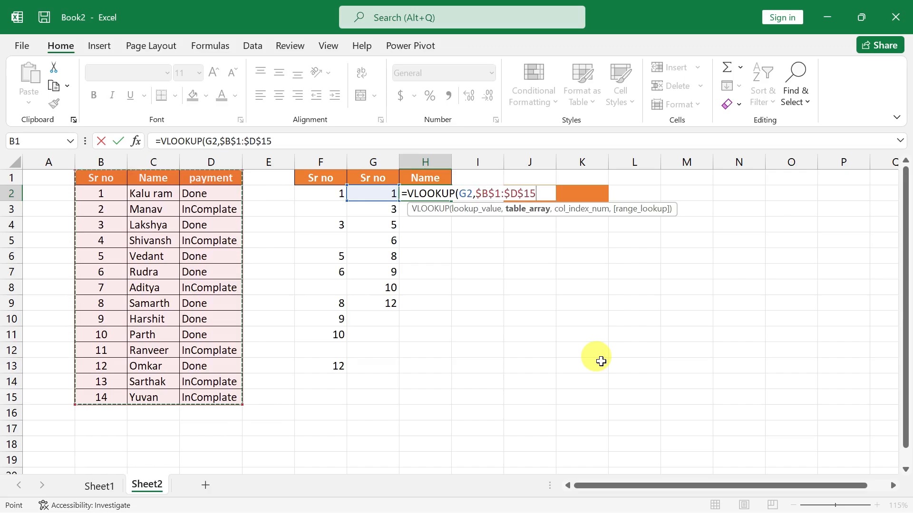
{"action": "type", "text": ","}
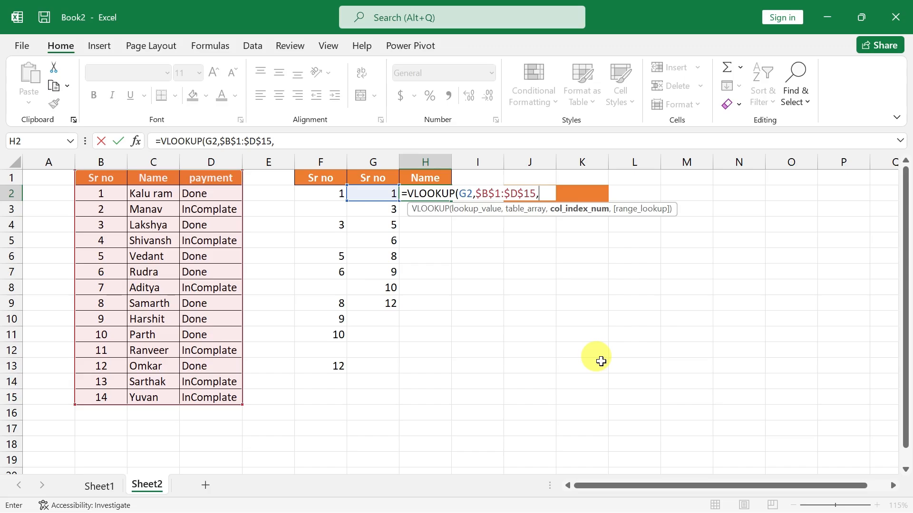
{"action": "type", "text": "2,0"}
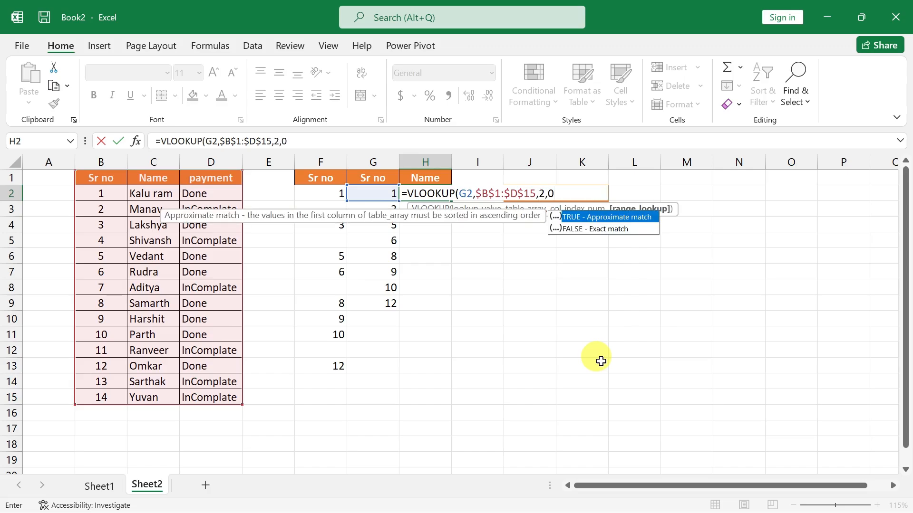
{"action": "key", "text": "Return"}
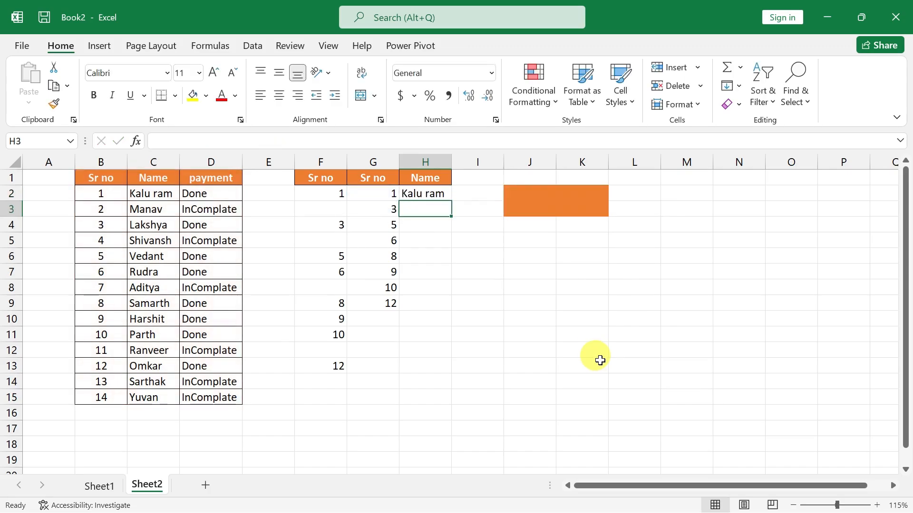
Wrap the VLOOKUP formula in H2 in IFERROR with "" as the error value.
{"action": "left_click", "coordinate": [420, 196]}
{"action": "double_click", "coordinate": [419, 196]}
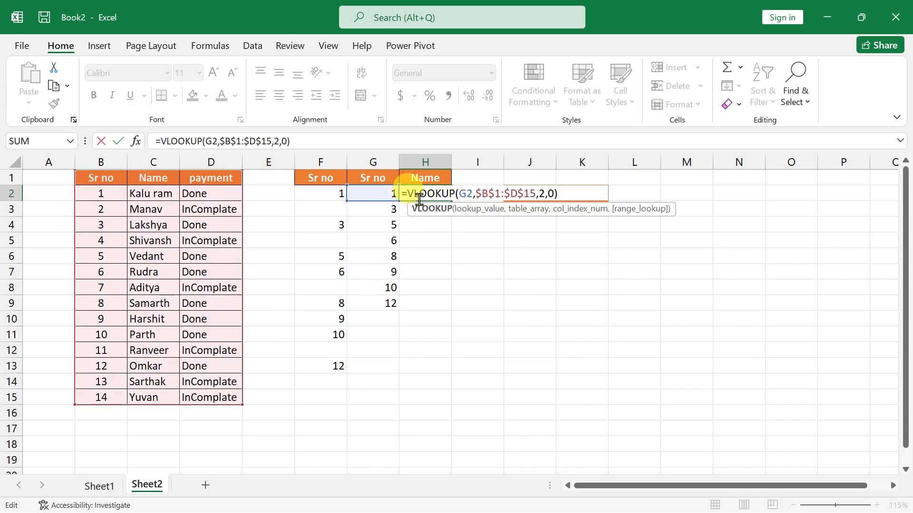
{"action": "left_click", "coordinate": [410, 196]}
{"action": "type", "text": "IFERROR("}
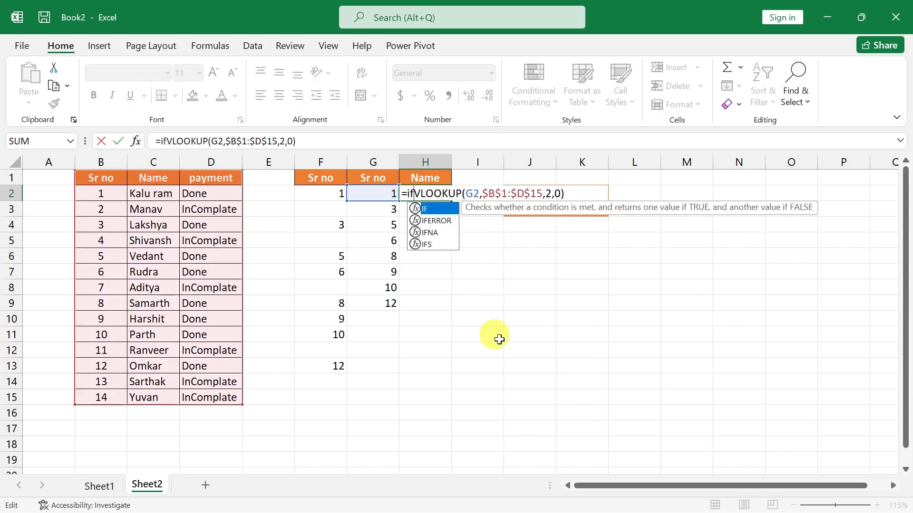
{"action": "key", "text": "Right"}
{"action": "key", "text": "Right"}
{"action": "key", "text": "Right"}
{"action": "key", "text": "Right"}
{"action": "key", "text": "Right"}
{"action": "key", "text": "Right"}
{"action": "key", "text": "Right"}
{"action": "key", "text": "Right"}
{"action": "key", "text": "Right"}
{"action": "key", "text": "Right"}
{"action": "key", "text": "Right"}
{"action": "key", "text": "Right"}
{"action": "key", "text": "Right"}
{"action": "key", "text": "Right"}
{"action": "key", "text": "Right"}
{"action": "key", "text": "Right"}
{"action": "key", "text": "Right"}
{"action": "key", "text": "Right"}
{"action": "key", "text": "Right"}
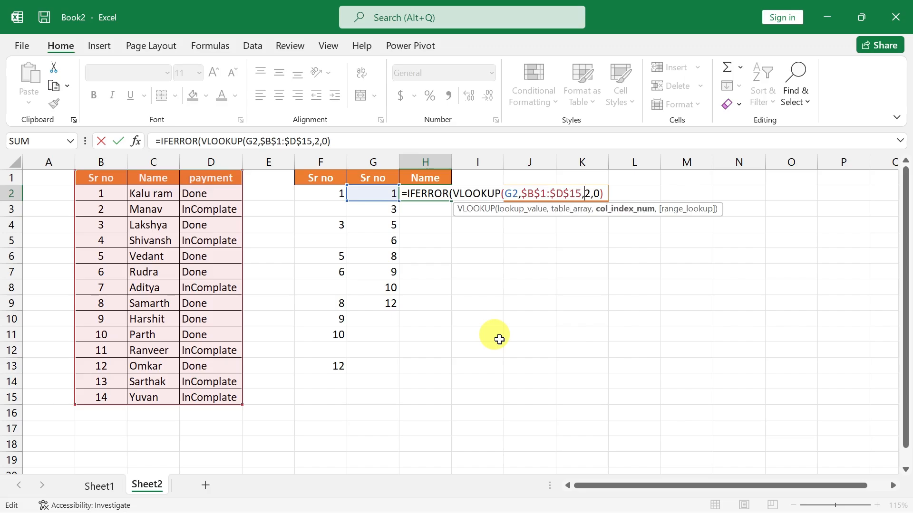
{"action": "type", "text": ","}
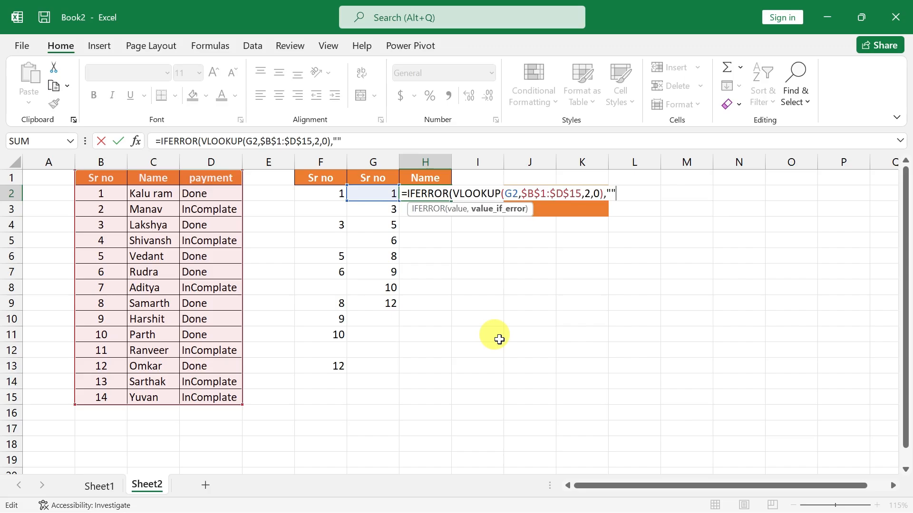
{"action": "key", "text": "Return"}
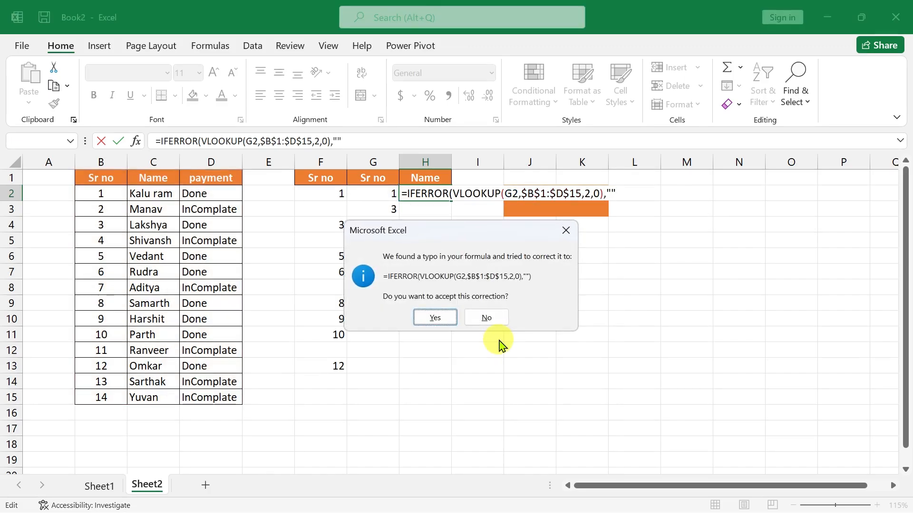
{"action": "key", "text": "Return"}
Fill the IFERROR VLOOKUP formula from H2 down to H13.
{"action": "left_click", "coordinate": [423, 193]}
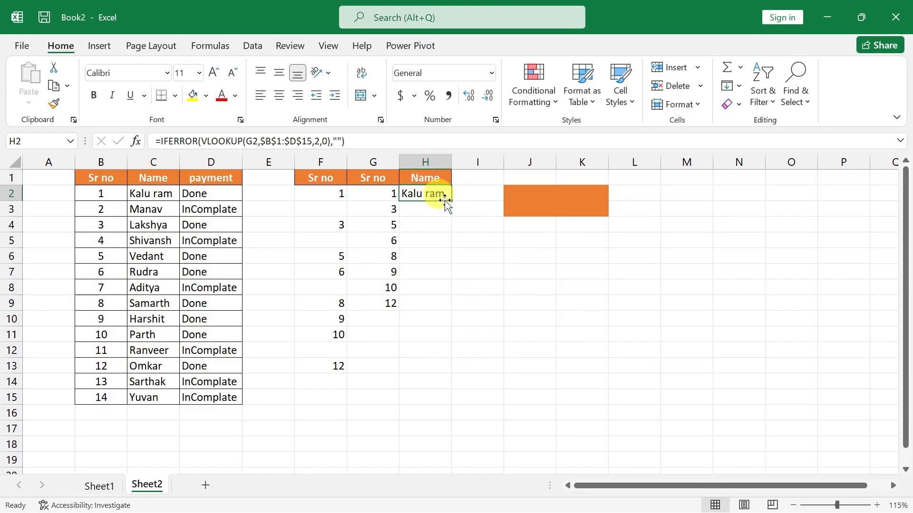
{"action": "left_click_drag", "start_coordinate": [451, 200], "coordinate": [450, 372]}
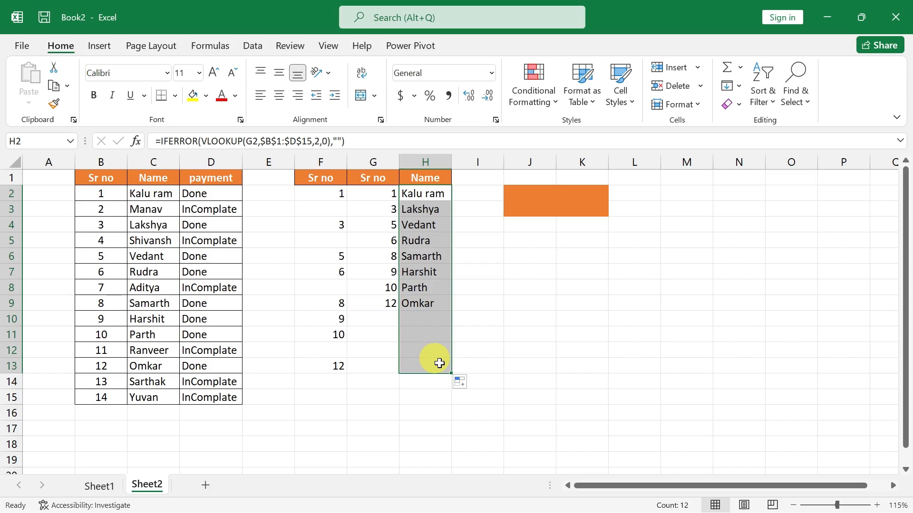
{"action": "left_click", "coordinate": [440, 354]}
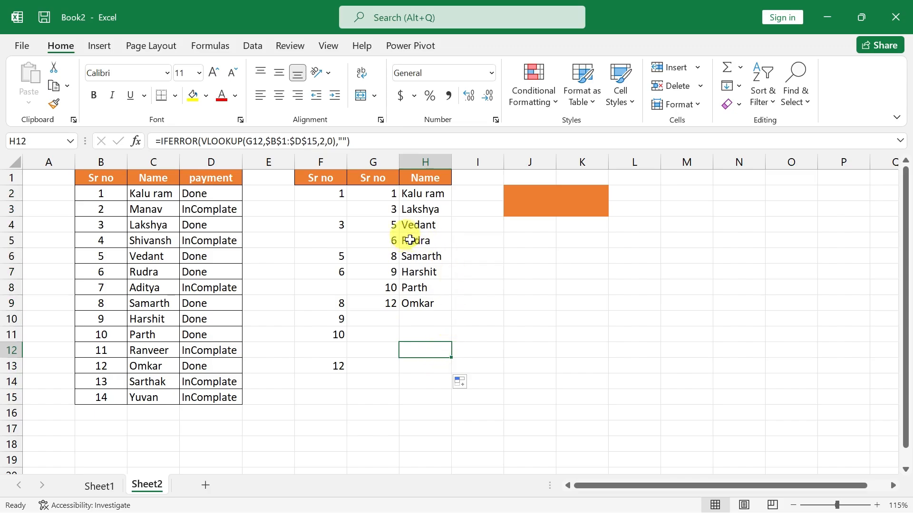
{"action": "left_click", "coordinate": [426, 195]}
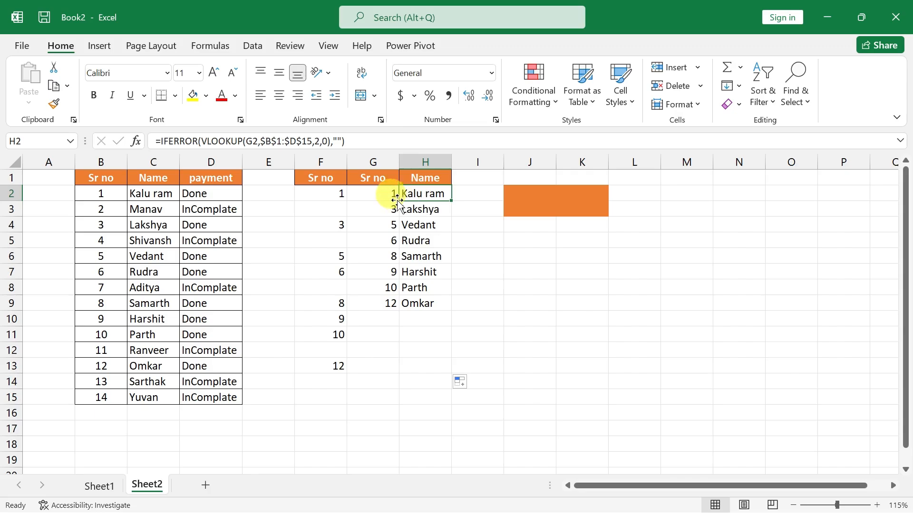
{"action": "double_click", "coordinate": [336, 194]}
{"action": "double_click", "coordinate": [356, 199]}
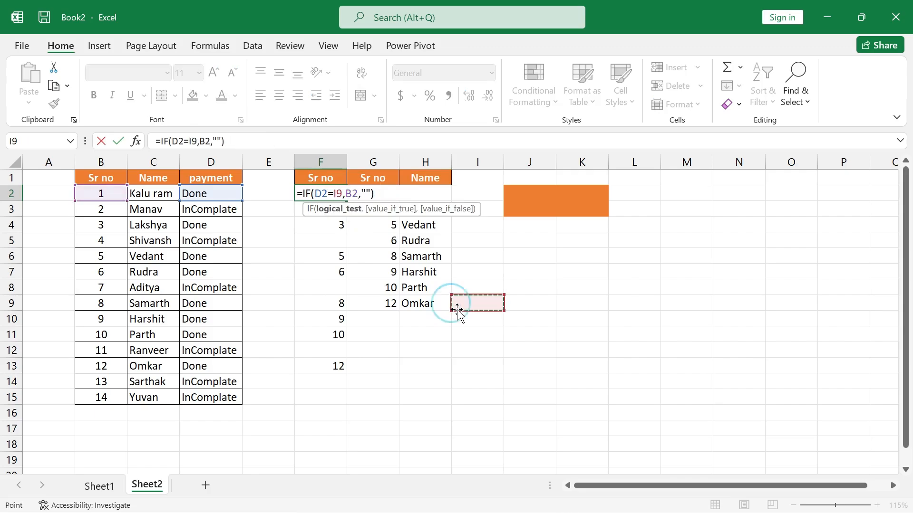
{"action": "key", "text": "Escape"}
Select the merged cell J2:K3.
{"action": "left_click", "coordinate": [525, 208]}
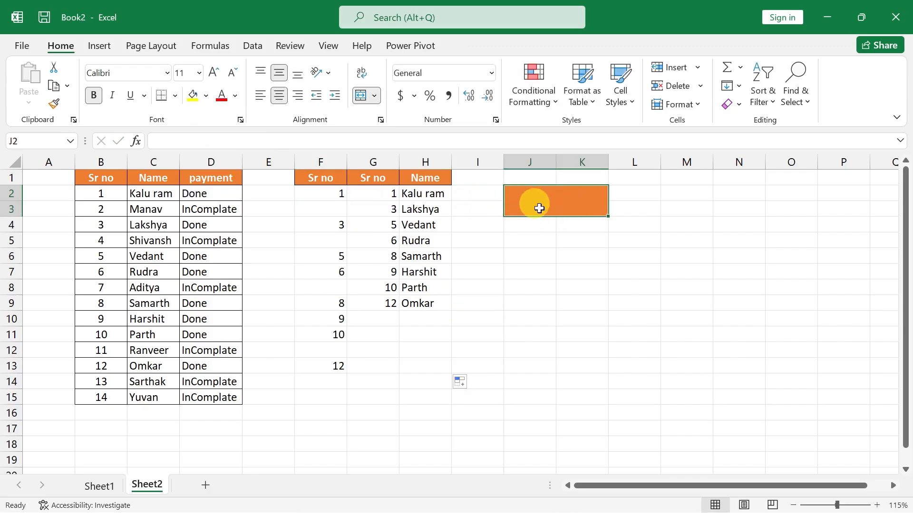
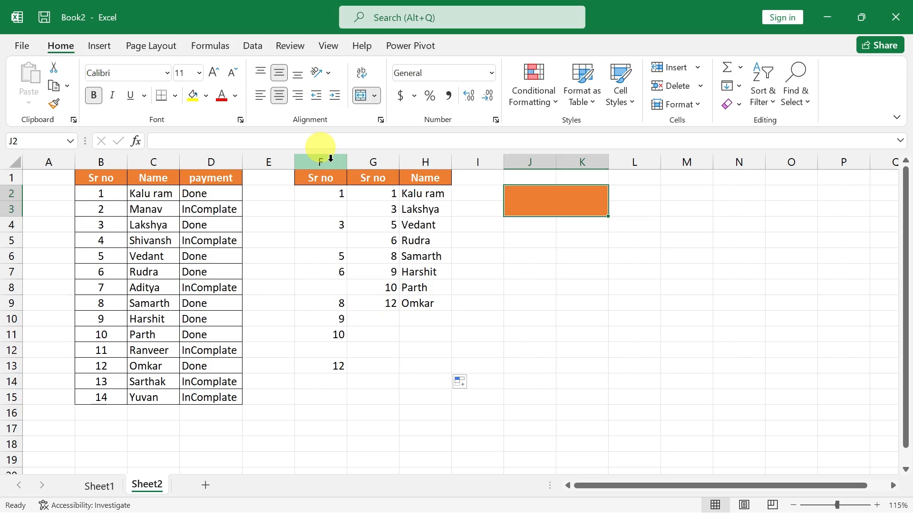
Hide the helper columns F and G holding the serial numbers.
{"action": "left_click_drag", "start_coordinate": [326, 158], "coordinate": [362, 157]}
{"action": "right_click", "coordinate": [367, 160]}
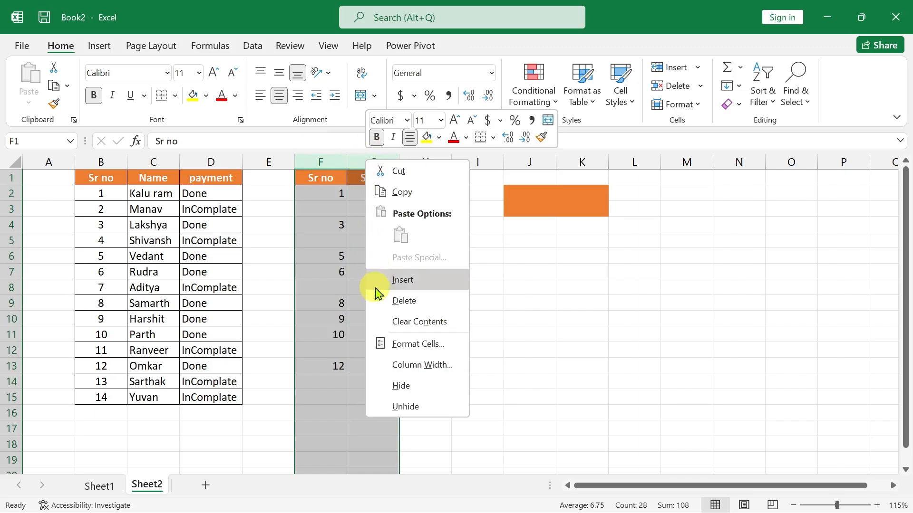
{"action": "left_click", "coordinate": [409, 385]}
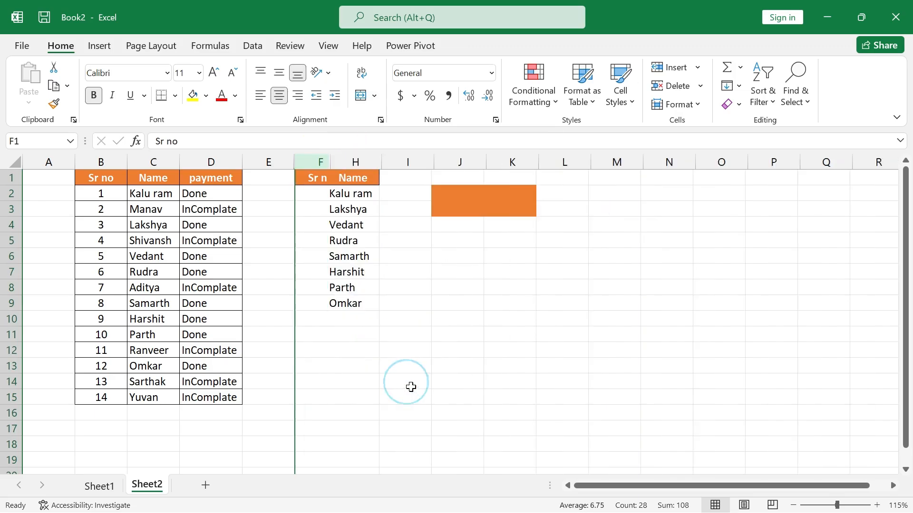
{"action": "left_click", "coordinate": [469, 365]}
Add list data validation to the merged cell J2 with the source Done,InComplate.
{"action": "left_click", "coordinate": [429, 209]}
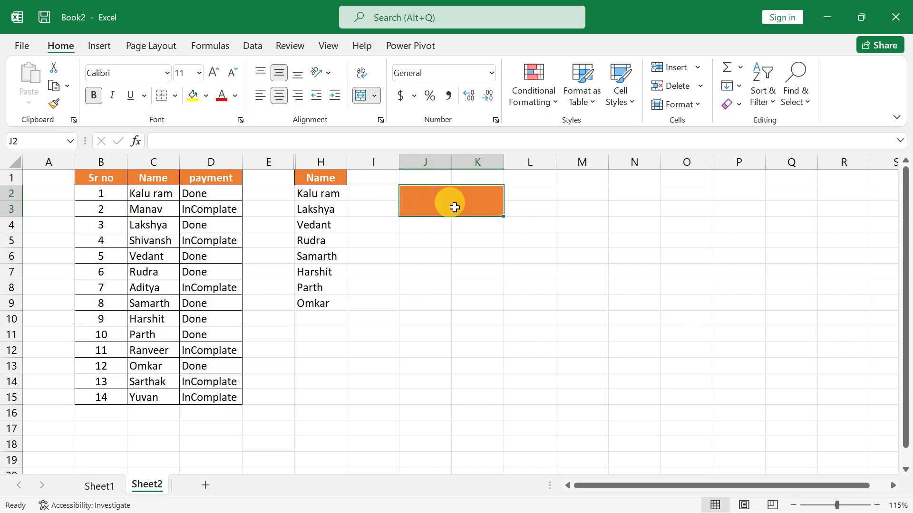
{"action": "left_click", "coordinate": [254, 45]}
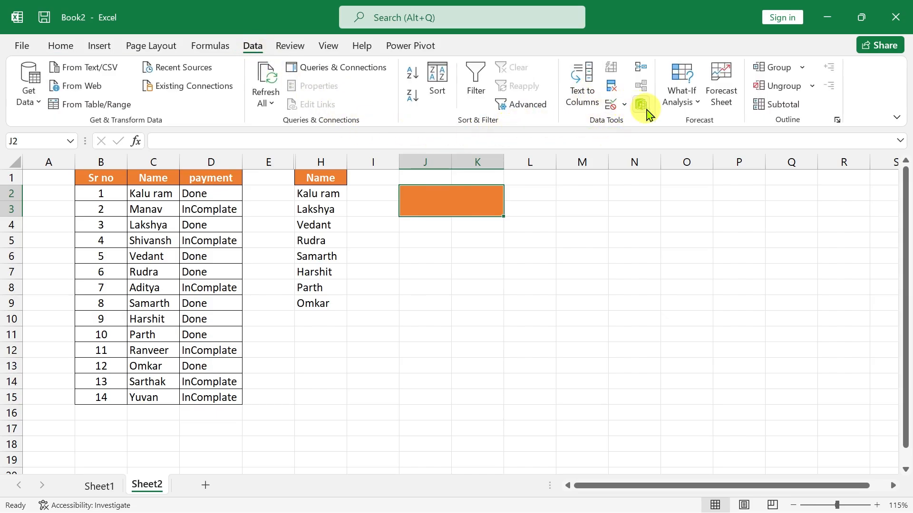
{"action": "left_click", "coordinate": [611, 106]}
{"action": "left_click_drag", "start_coordinate": [434, 185], "coordinate": [540, 163]}
{"action": "left_click", "coordinate": [460, 226]}
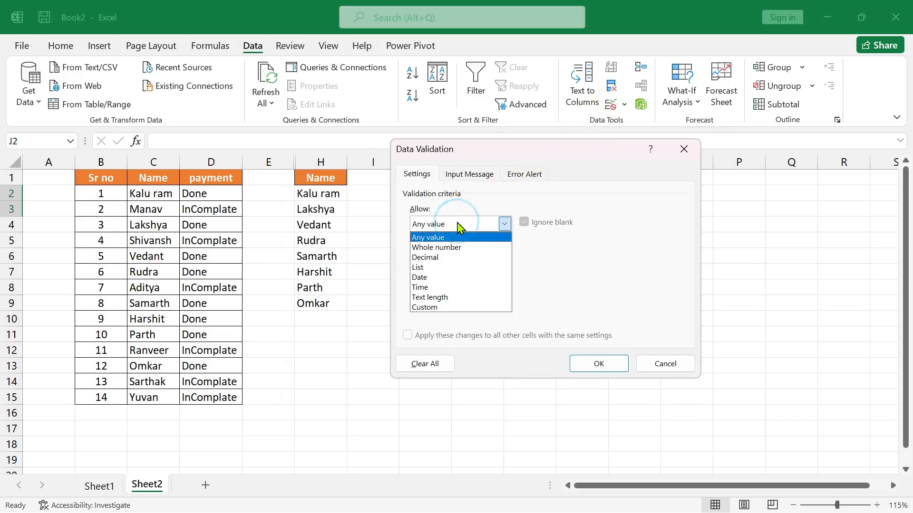
{"action": "left_click", "coordinate": [442, 269]}
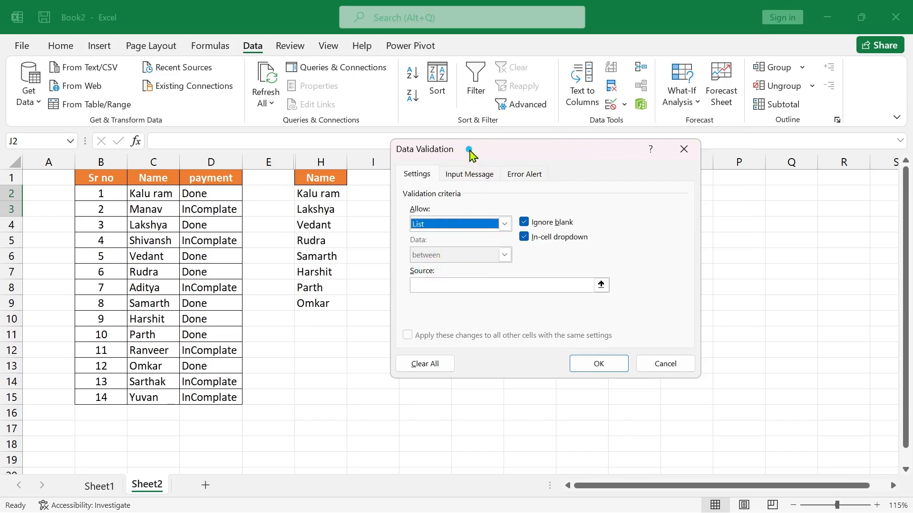
{"action": "left_click_drag", "start_coordinate": [470, 153], "coordinate": [582, 154]}
{"action": "left_click", "coordinate": [567, 287]}
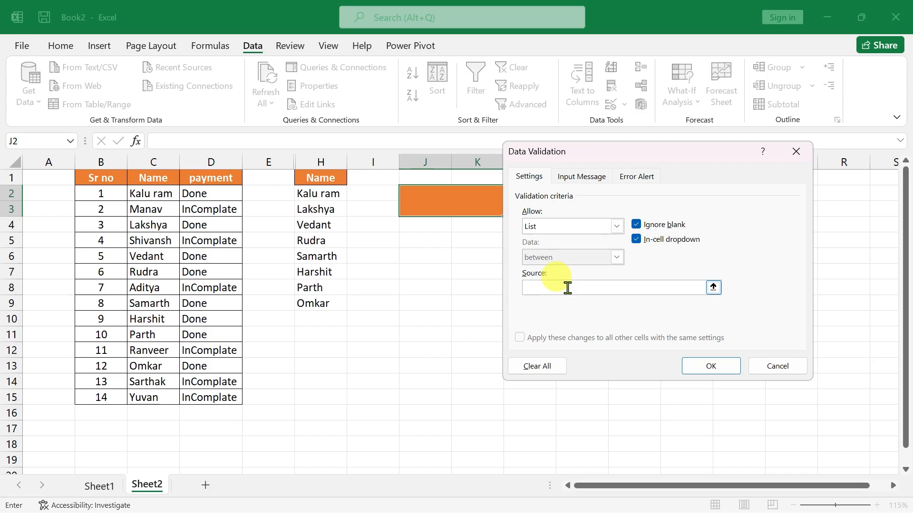
{"action": "type", "text": "Done,InComplate"}
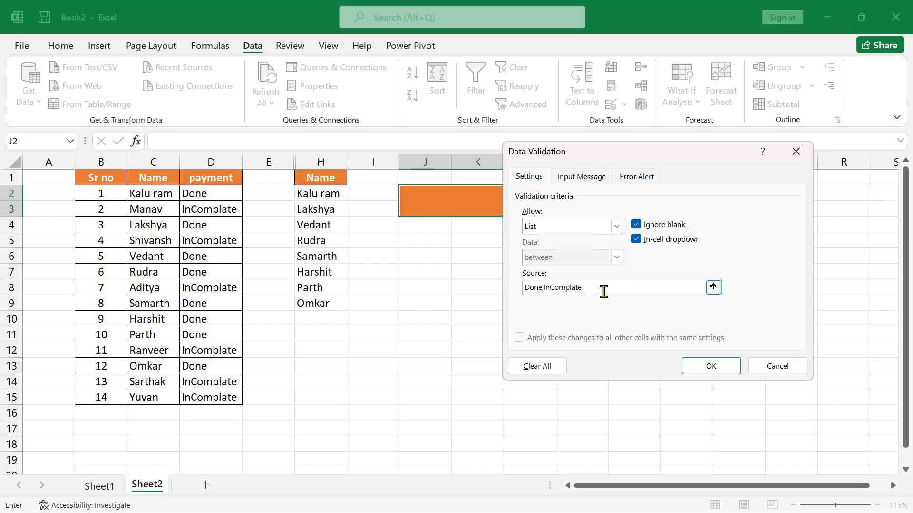
{"action": "left_click", "coordinate": [710, 374]}
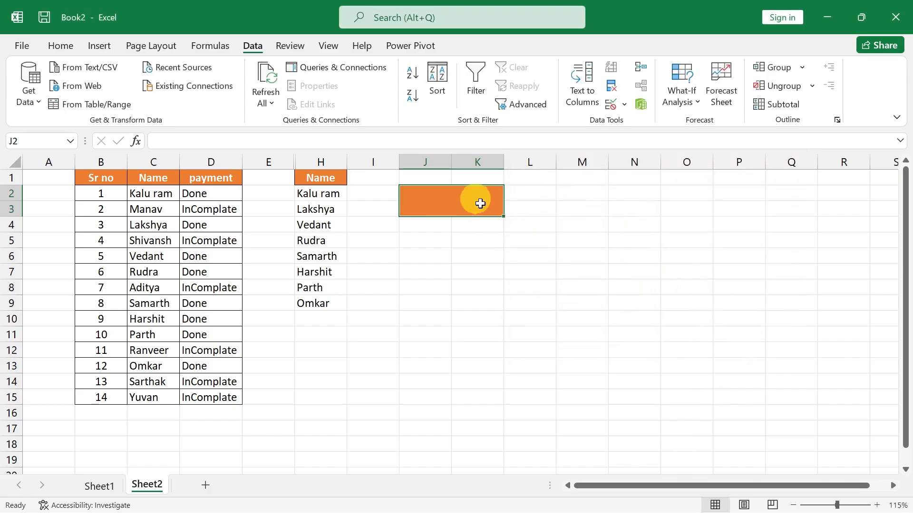
Try both options of the dropdown list in J2, ending on InComplate.
{"action": "left_click", "coordinate": [510, 195]}
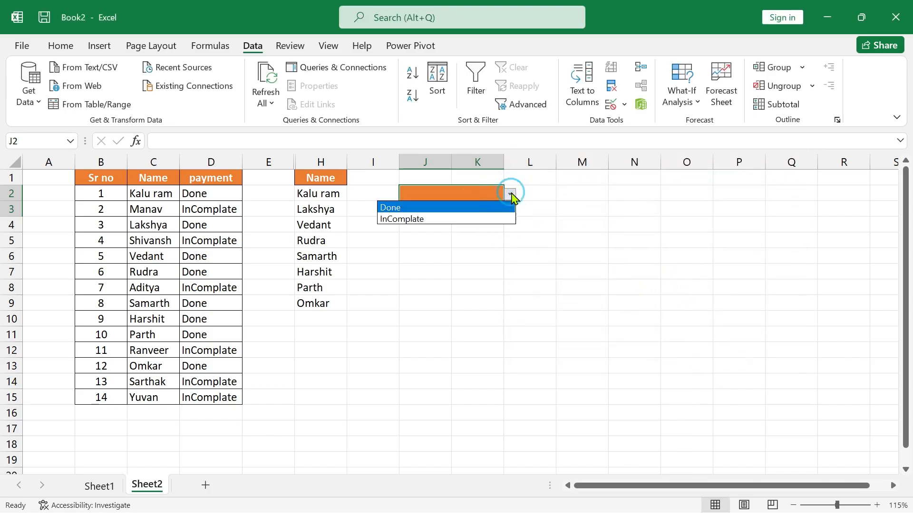
{"action": "left_click", "coordinate": [439, 210]}
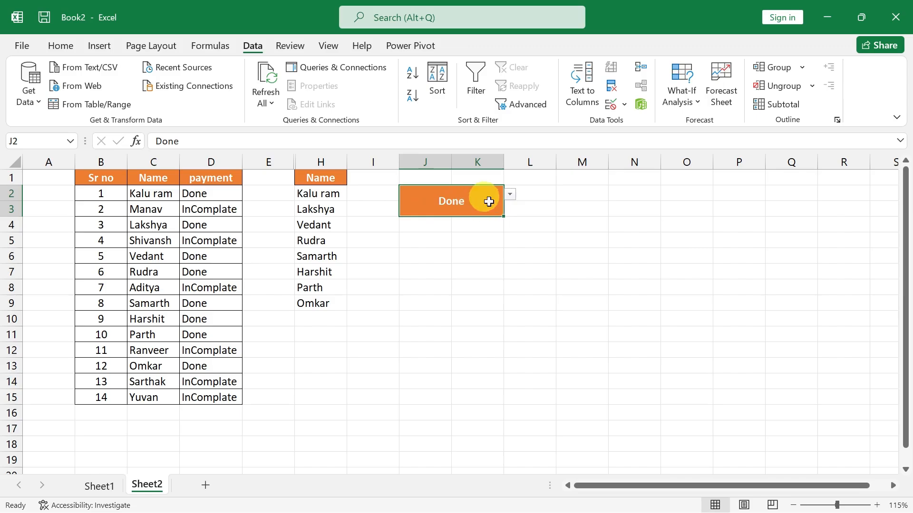
{"action": "left_click", "coordinate": [510, 194]}
{"action": "left_click", "coordinate": [475, 218]}
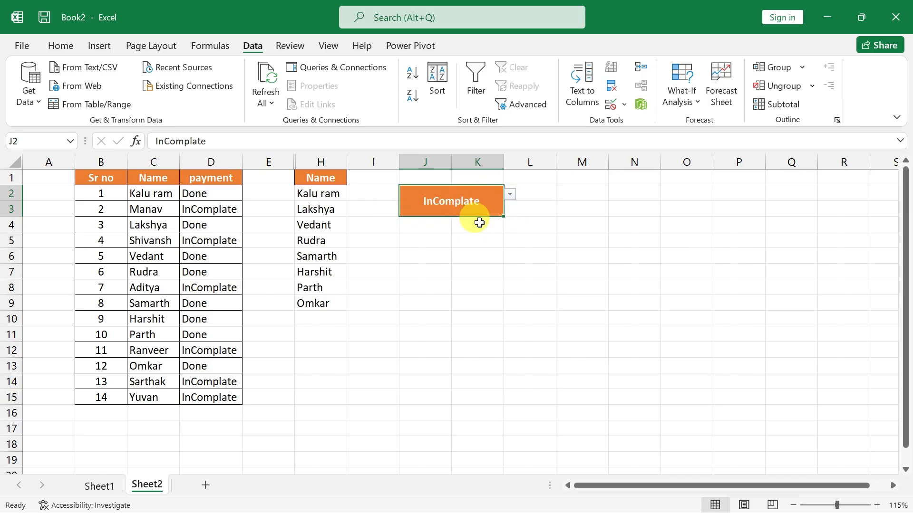
Increase the font size of the merged cell J2 to 14.
{"action": "left_click", "coordinate": [61, 45]}
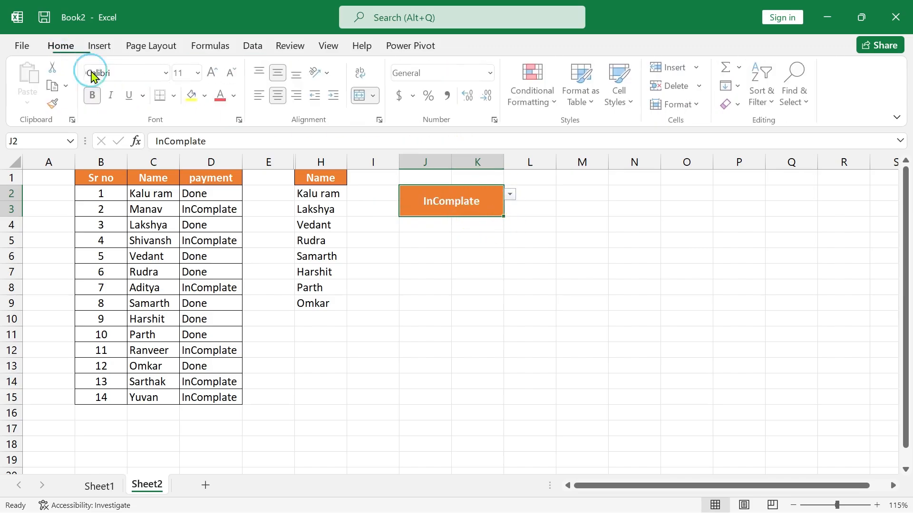
{"action": "left_click", "coordinate": [213, 74]}
{"action": "left_click", "coordinate": [213, 74]}
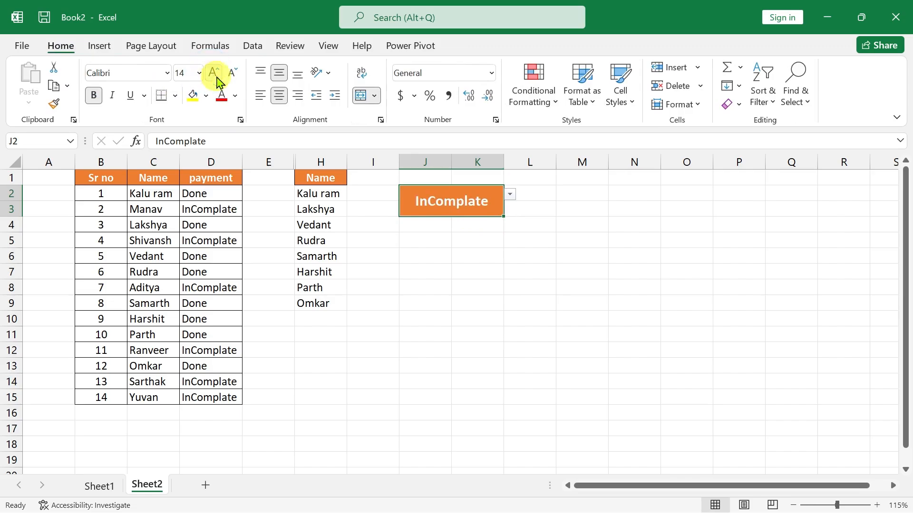
Switch the J2 dropdown to Done and back to InComplate to check whether the name list responds.
{"action": "left_click", "coordinate": [509, 194]}
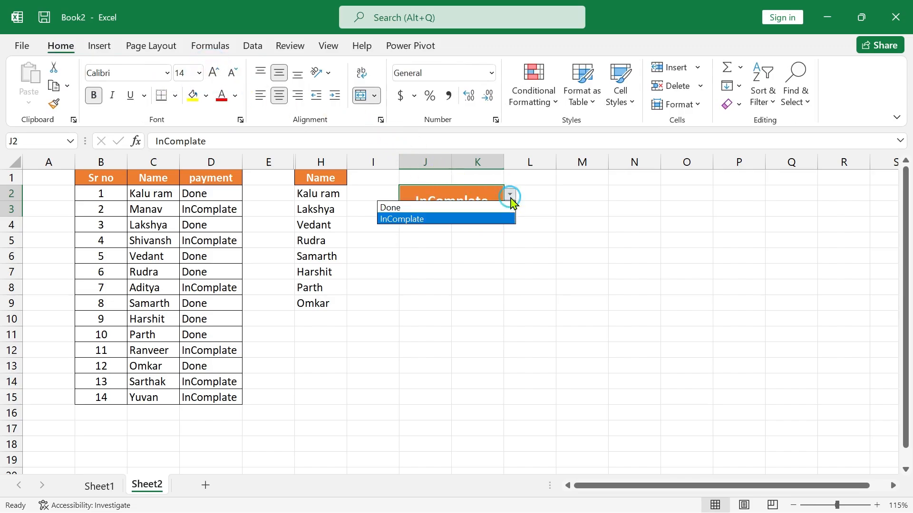
{"action": "left_click", "coordinate": [478, 209]}
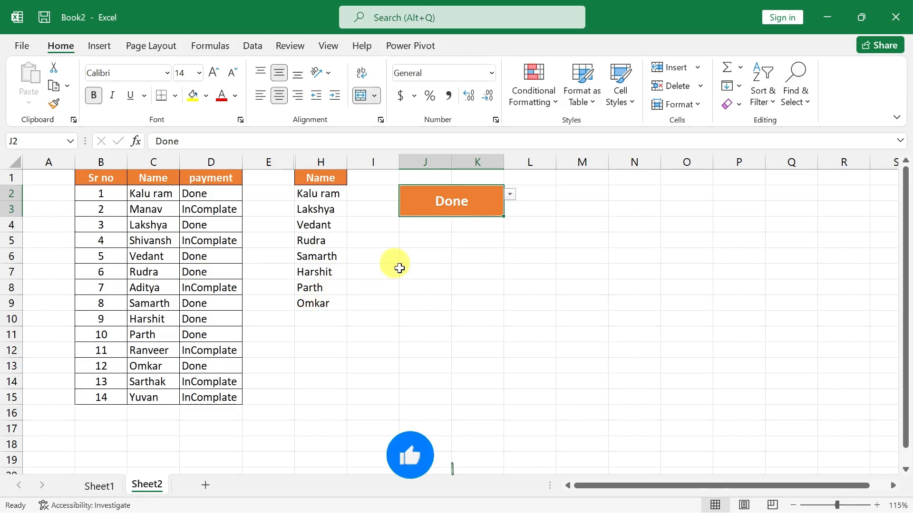
{"action": "left_click", "coordinate": [510, 195]}
{"action": "left_click", "coordinate": [472, 218]}
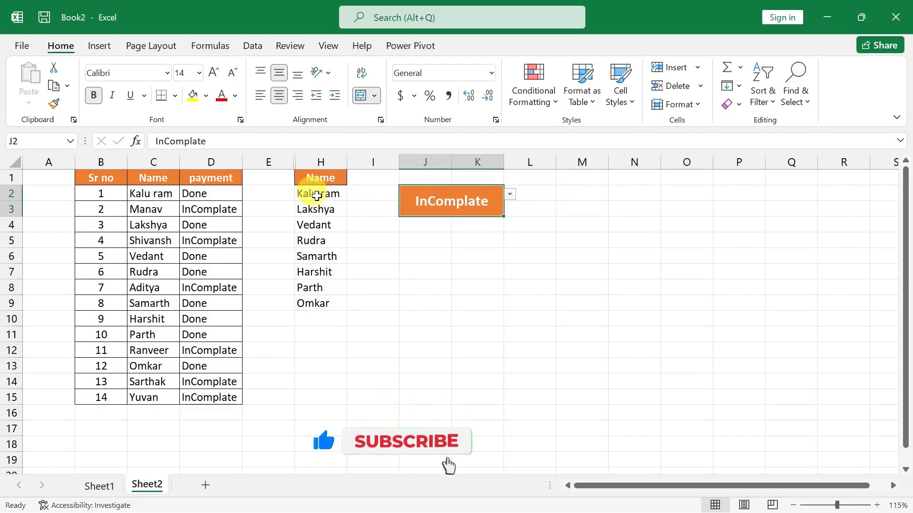
Unhide columns F and G between columns E and H.
{"action": "left_click_drag", "start_coordinate": [283, 159], "coordinate": [307, 162]}
{"action": "right_click", "coordinate": [309, 162]}
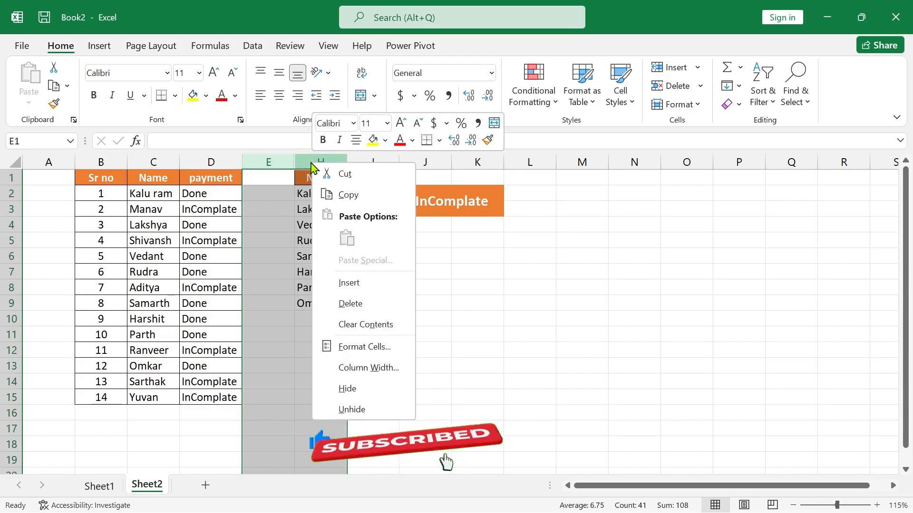
{"action": "left_click", "coordinate": [353, 412]}
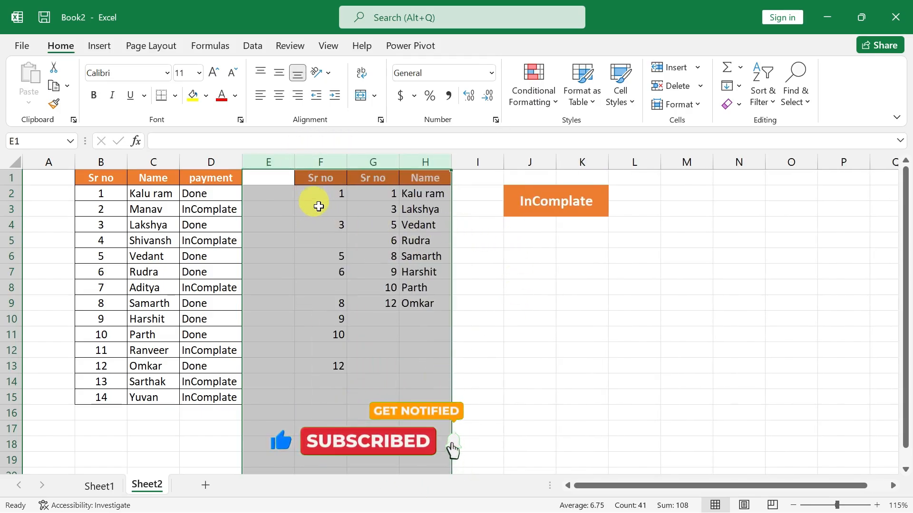
Replace "Done" in the F2 formula with the absolute reference $J$2, giving =IF(D2=$J$2,B2,"").
{"action": "left_click", "coordinate": [329, 198]}
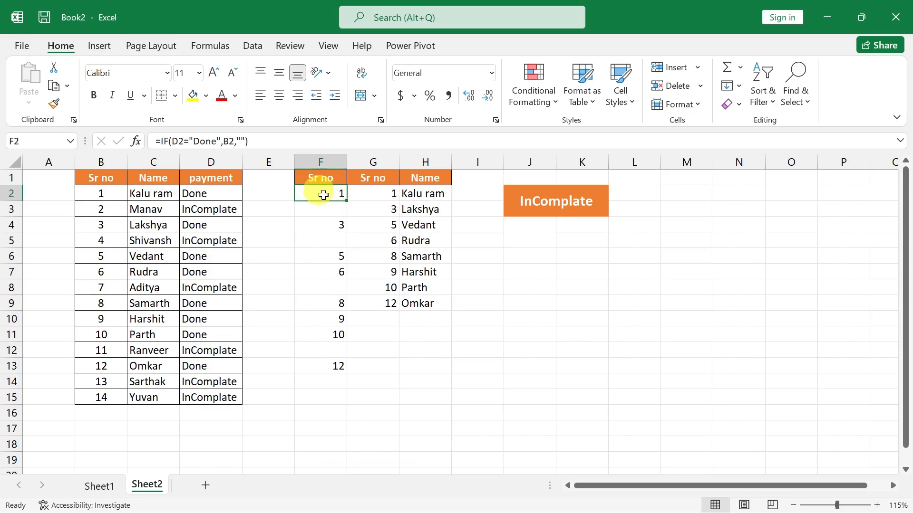
{"action": "double_click", "coordinate": [327, 190]}
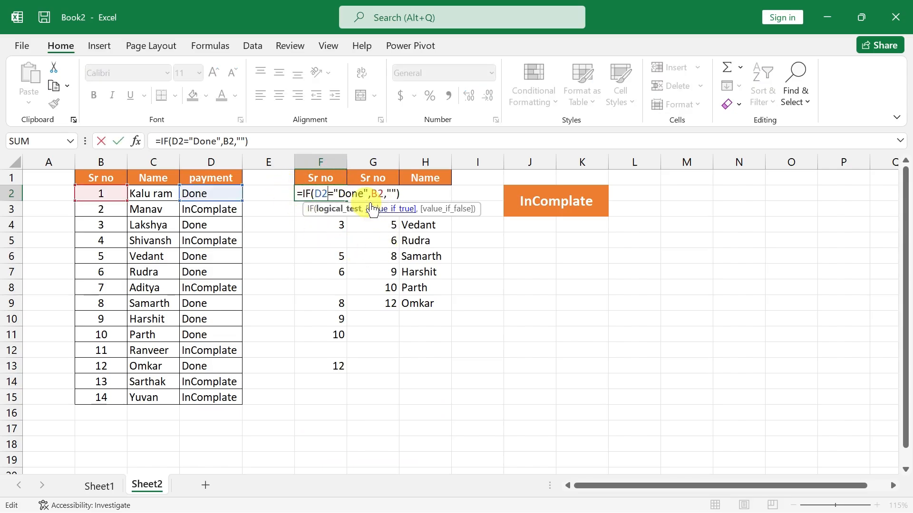
{"action": "double_click", "coordinate": [350, 194]}
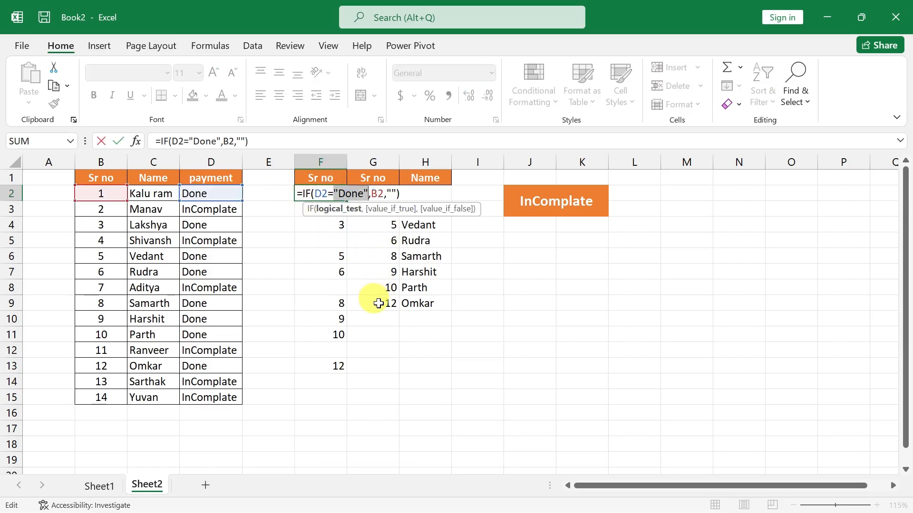
{"action": "key", "text": "BackSpace"}
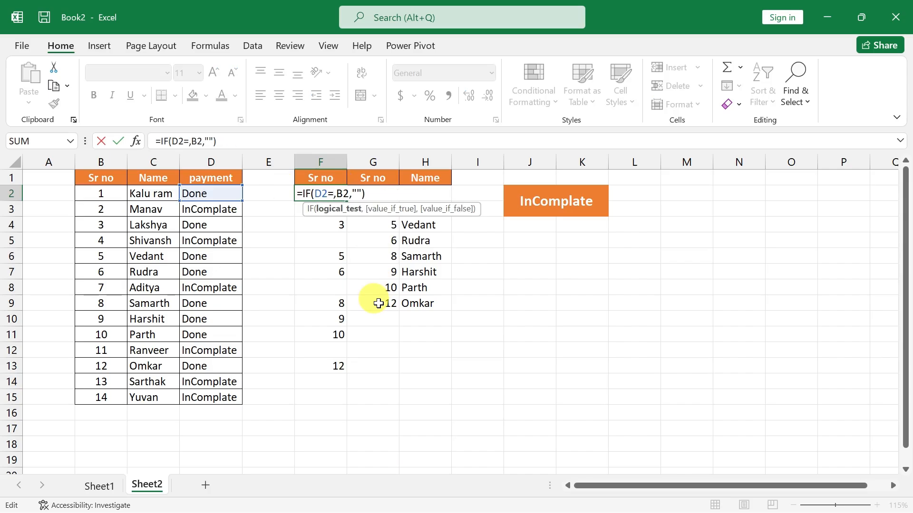
{"action": "left_click", "coordinate": [548, 203]}
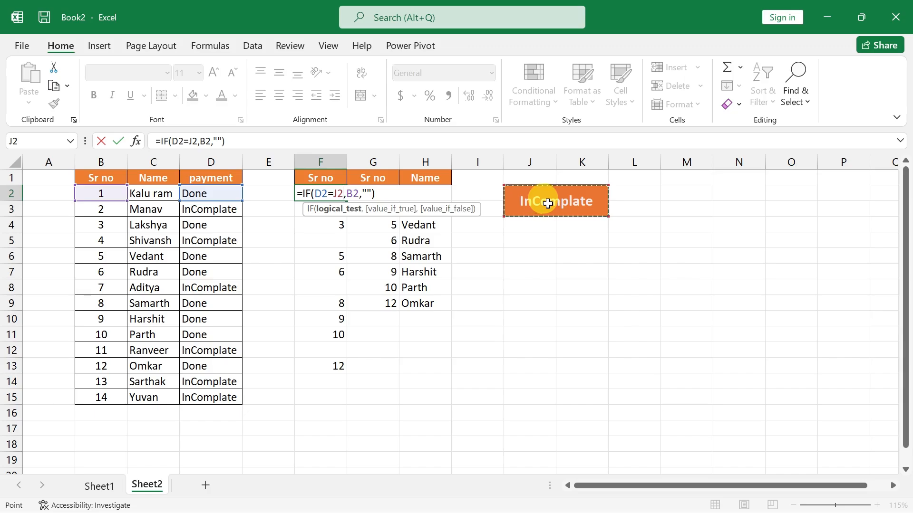
{"action": "key", "text": "F4"}
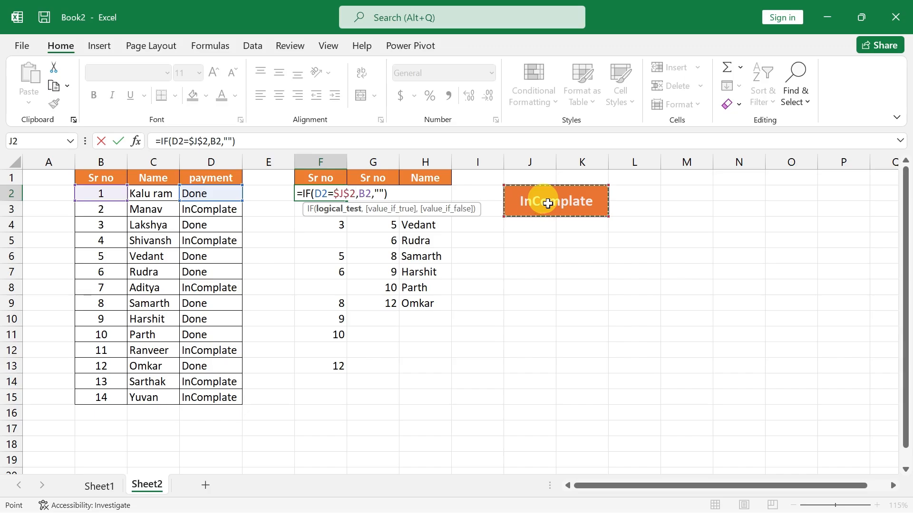
{"action": "key", "text": "Return"}
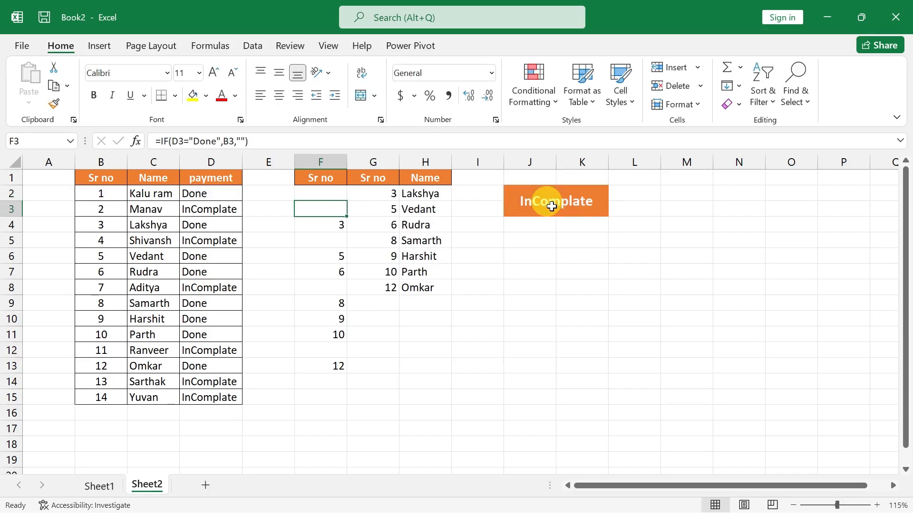
Fill the updated IF formula from F2 down to F15.
{"action": "left_click", "coordinate": [329, 193]}
{"action": "left_click_drag", "start_coordinate": [346, 203], "coordinate": [350, 402]}
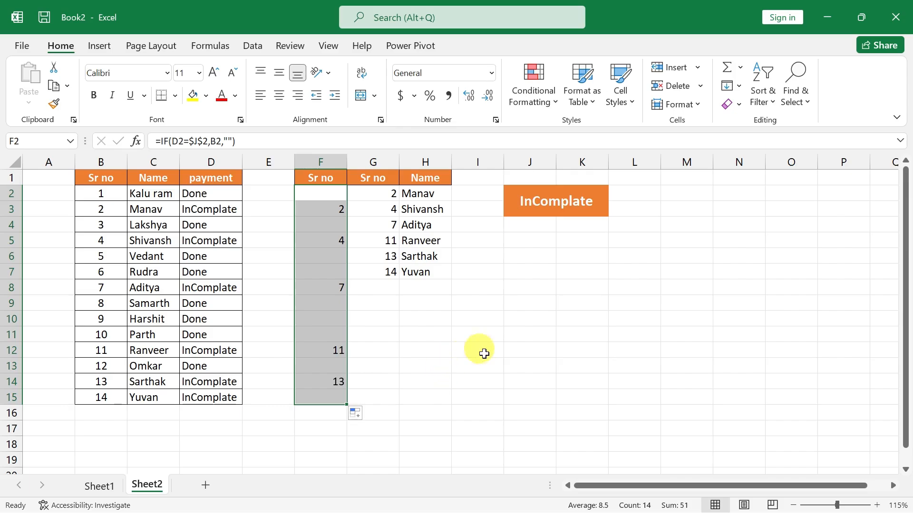
{"action": "left_click", "coordinate": [504, 338]}
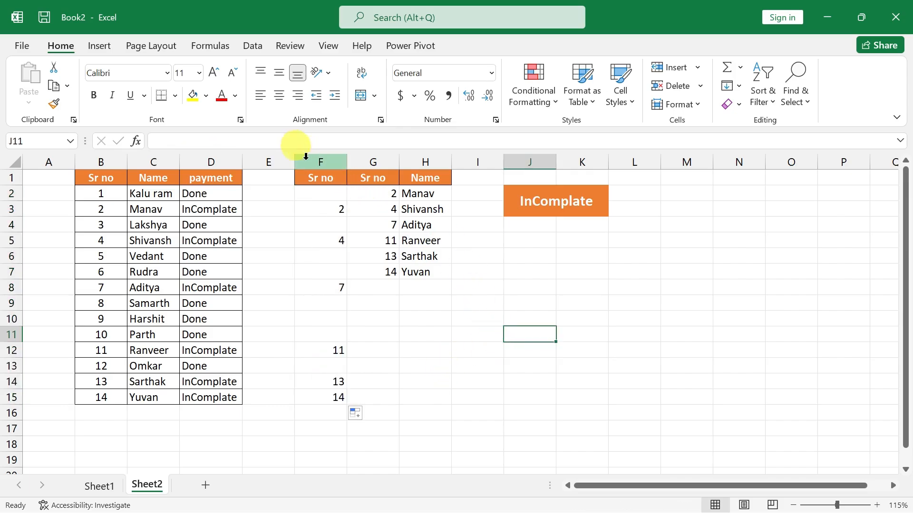
Hide columns F and G so only the Name column of the extracted list remains.
{"action": "left_click_drag", "start_coordinate": [316, 161], "coordinate": [362, 158]}
{"action": "right_click", "coordinate": [363, 158]}
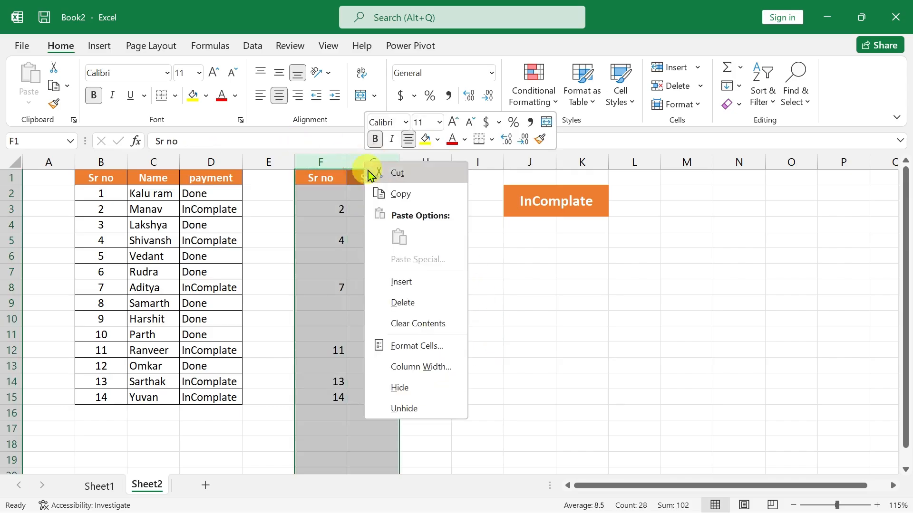
{"action": "left_click", "coordinate": [410, 388]}
{"action": "left_click", "coordinate": [507, 369]}
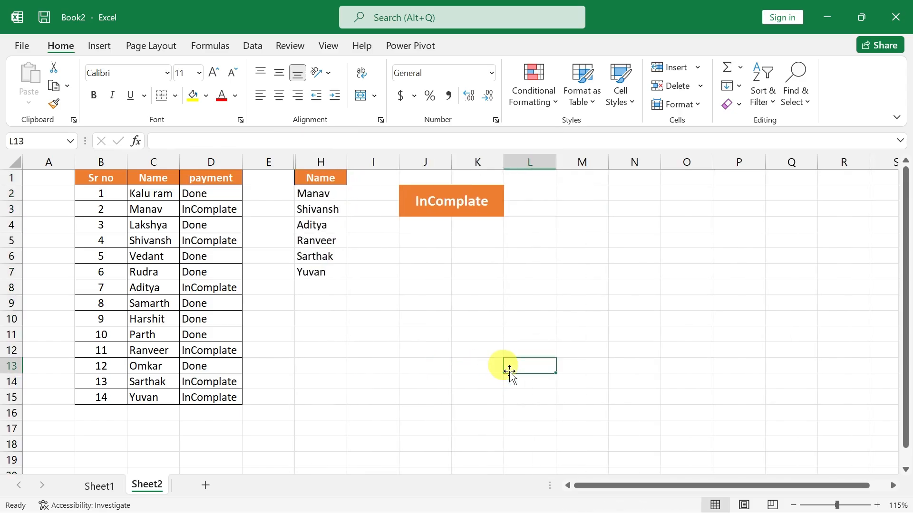
Test the name list by setting the J2 dropdown to Done and back to InComplate.
{"action": "left_click", "coordinate": [493, 203]}
{"action": "left_click", "coordinate": [510, 195]}
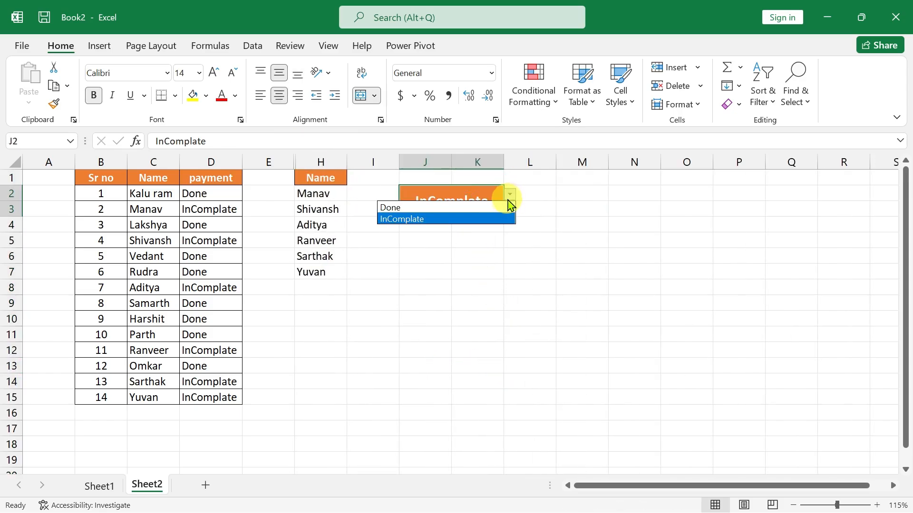
{"action": "left_click", "coordinate": [472, 209]}
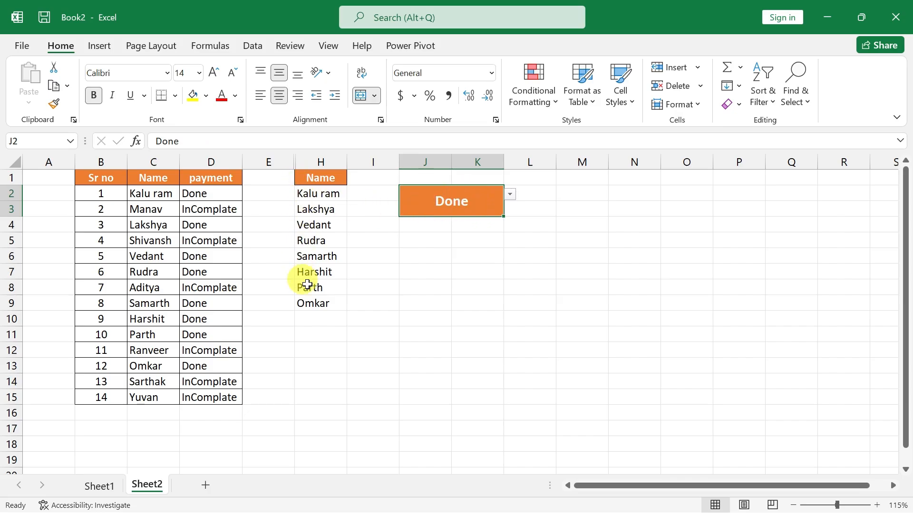
{"action": "left_click", "coordinate": [510, 195]}
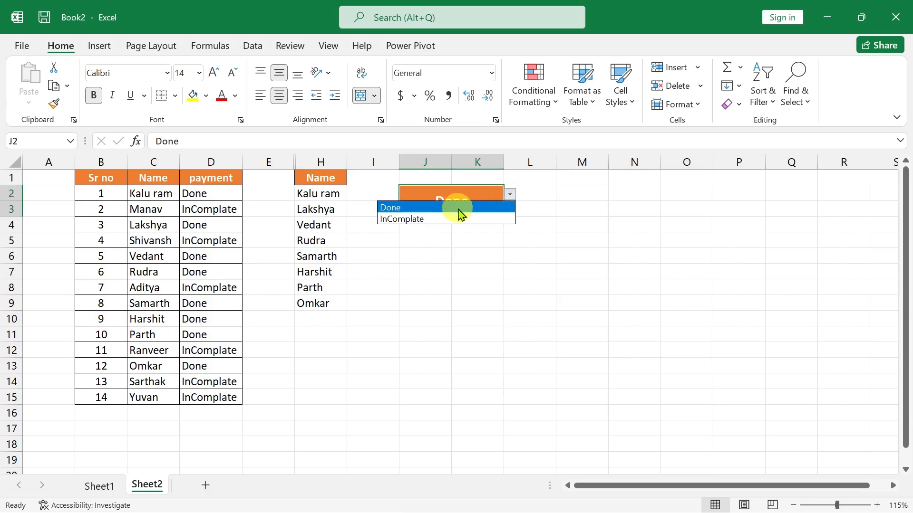
{"action": "left_click", "coordinate": [438, 219]}
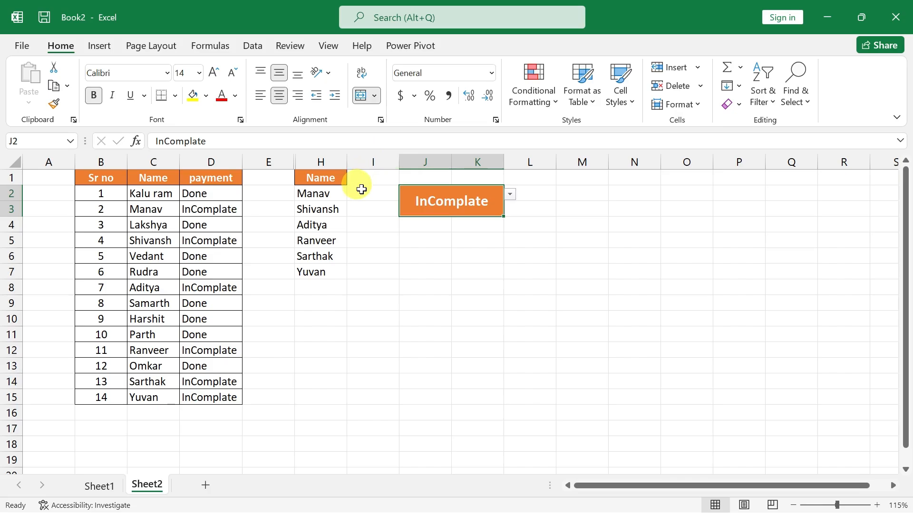
Insert a blank column directly after the extracted Name column and unhide helper columns F and G.
{"action": "left_click", "coordinate": [372, 160]}
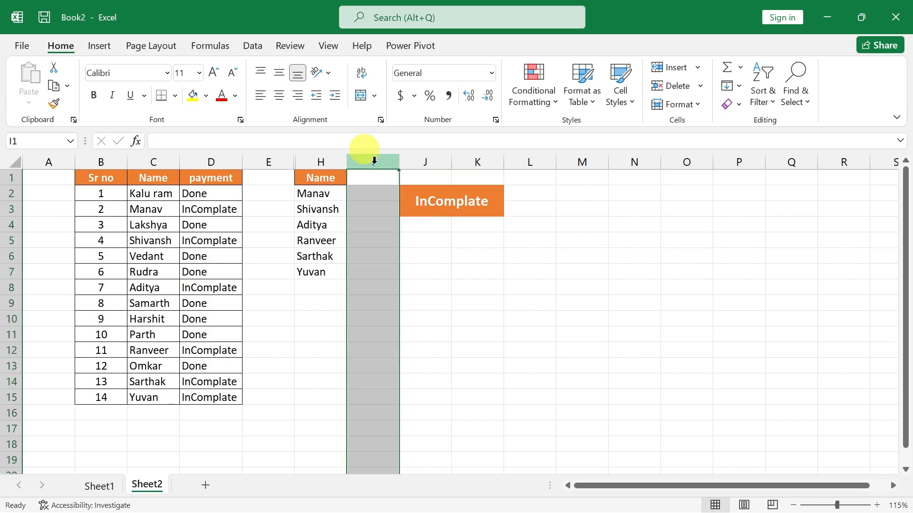
{"action": "key", "text": "ctrl+shift+plus"}
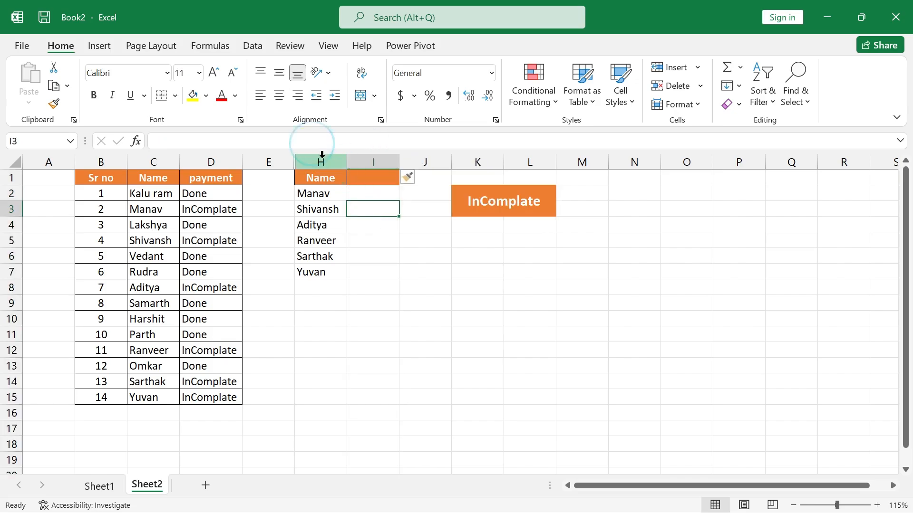
{"action": "left_click_drag", "start_coordinate": [270, 161], "coordinate": [306, 148]}
{"action": "right_click", "coordinate": [311, 162]}
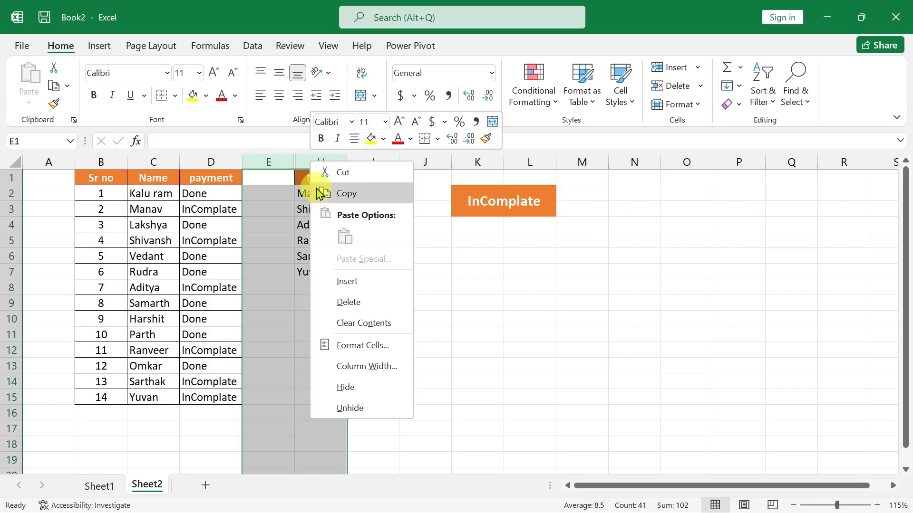
{"action": "left_click", "coordinate": [349, 409]}
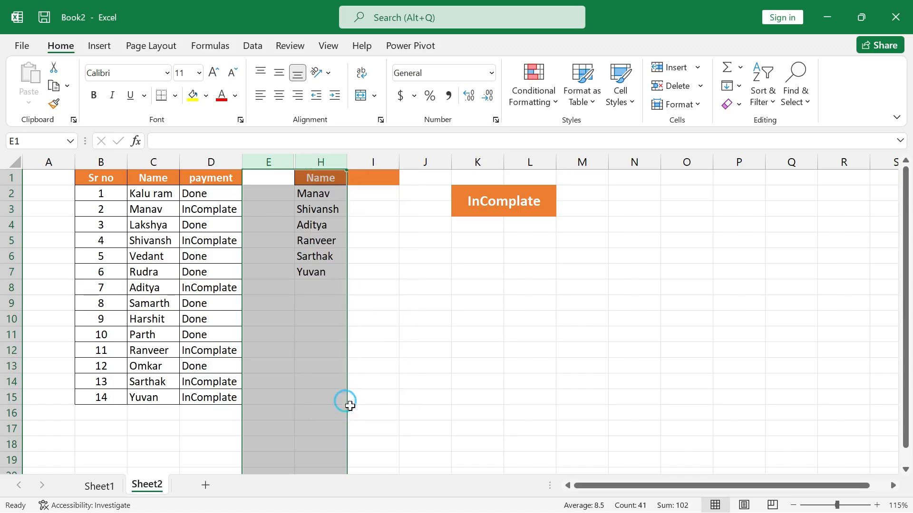
{"action": "left_click", "coordinate": [457, 383]}
{"action": "left_click", "coordinate": [464, 198]}
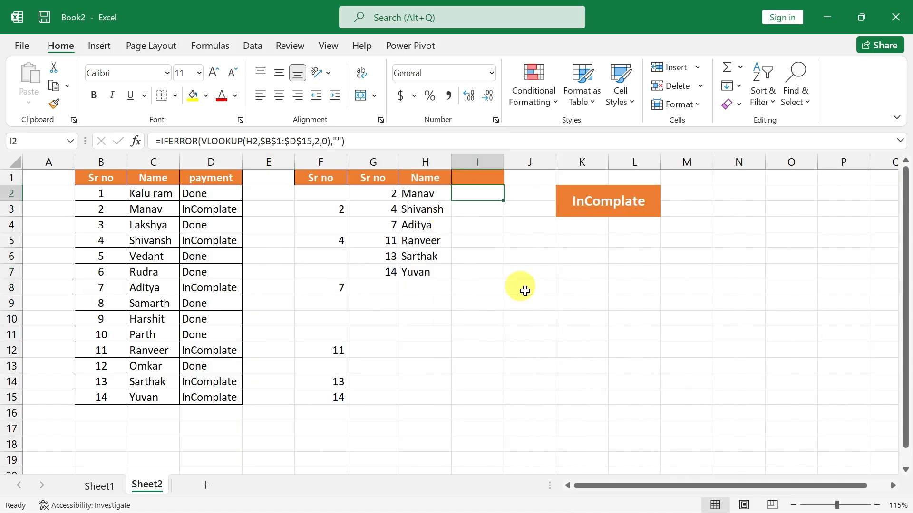
Copy the payment header from D1 into I1 of the extracted list.
{"action": "left_click", "coordinate": [218, 179]}
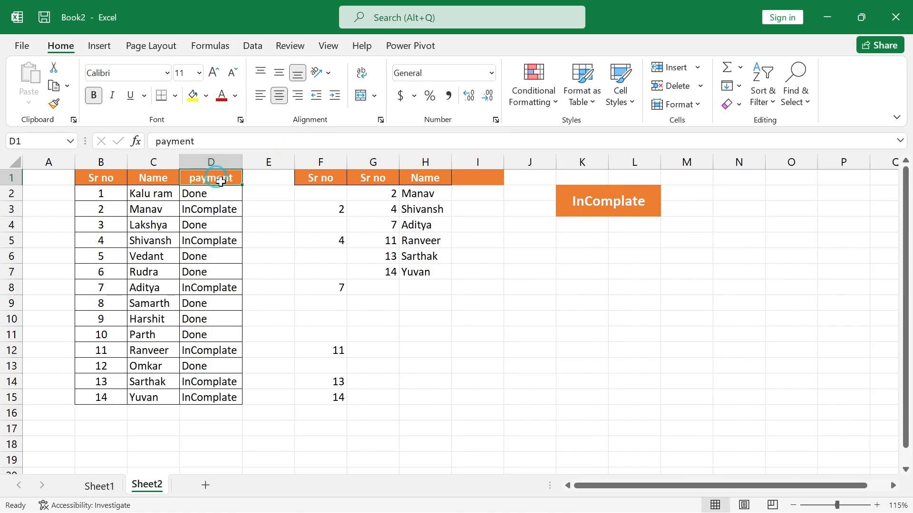
{"action": "key", "text": "ctrl+c"}
{"action": "left_click", "coordinate": [472, 177]}
{"action": "key", "text": "Return"}
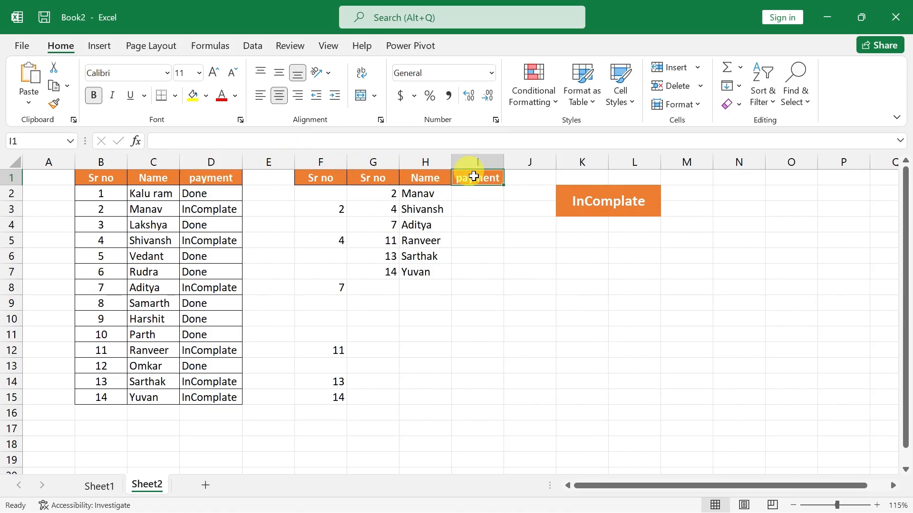
Start a VLOOKUP formula in I2 with G2 as the lookup value.
{"action": "left_click", "coordinate": [469, 190]}
{"action": "type", "text": "="}
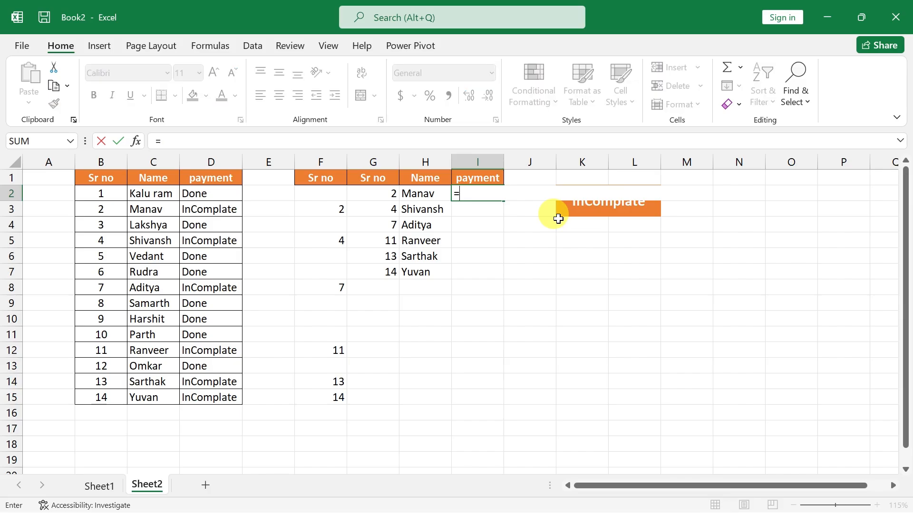
{"action": "type", "text": "vl"}
{"action": "key", "text": "Tab"}
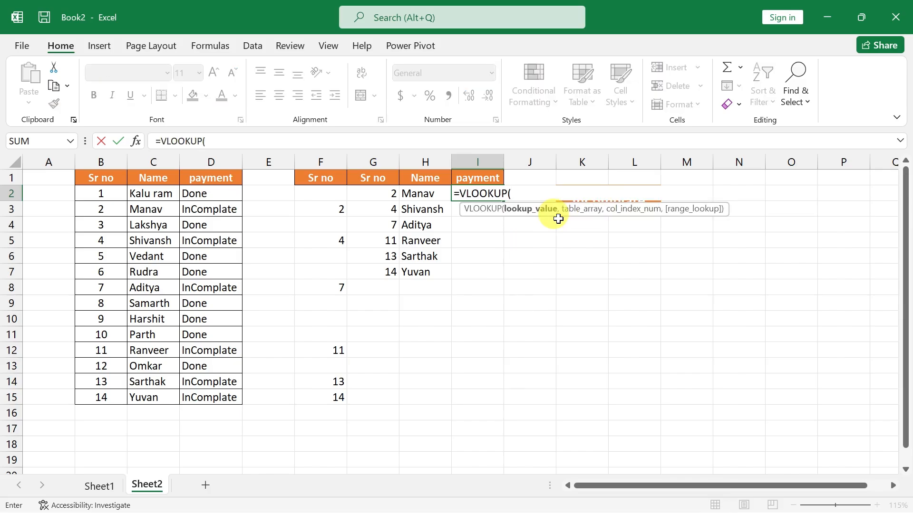
{"action": "key", "text": "Left"}
{"action": "key", "text": "Left"}
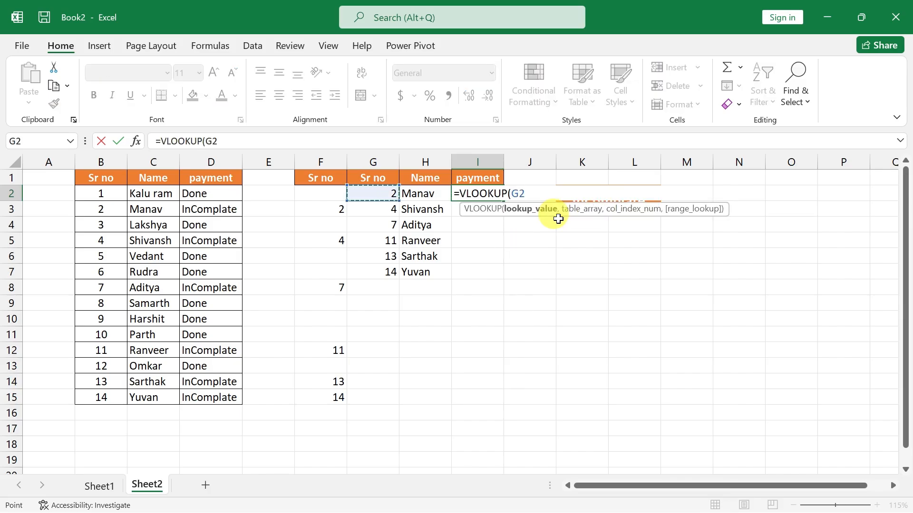
Use the source table as the VLOOKUP table array, with the absolute range $B$1:$D$15.
{"action": "type", "text": ","}
{"action": "key", "text": "Left"}
{"action": "key", "text": "Left"}
{"action": "key", "text": "Left"}
{"action": "key", "text": "Left"}
{"action": "key", "text": "Left"}
{"action": "key", "text": "Left"}
{"action": "key", "text": "Left"}
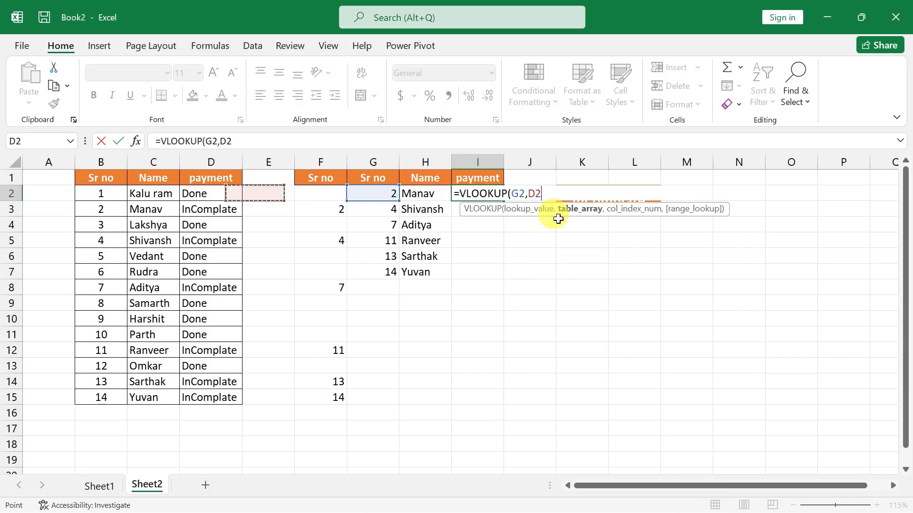
{"action": "key", "text": "Up"}
{"action": "key", "text": "shift+Right"}
{"action": "key", "text": "shift+Right"}
{"action": "key", "text": "ctrl+shift+Down"}
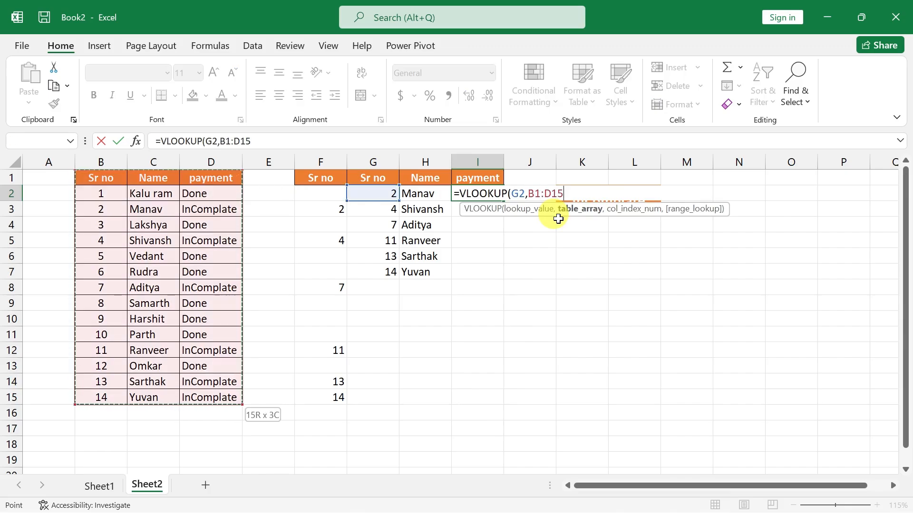
{"action": "key", "text": "F4"}
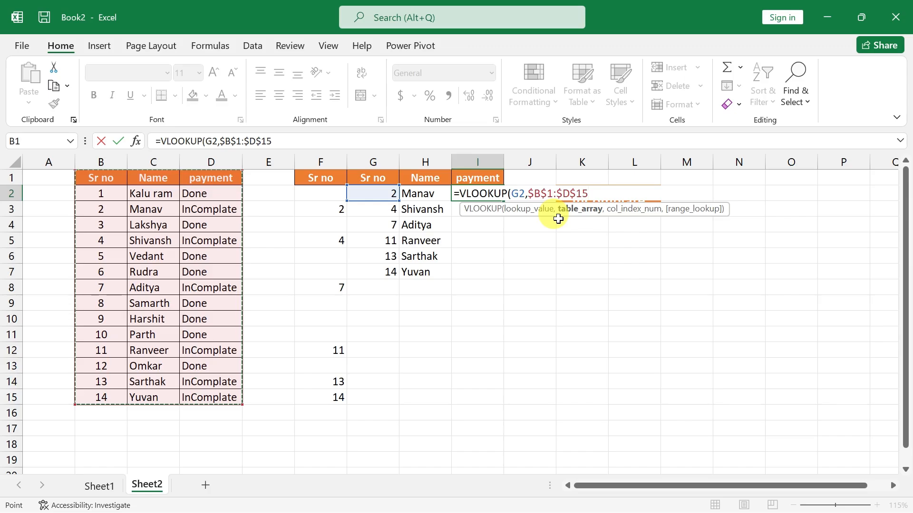
Complete the I2 VLOOKUP with column index 3 and exact match 0, and autofit the width of column I.
{"action": "type", "text": ","}
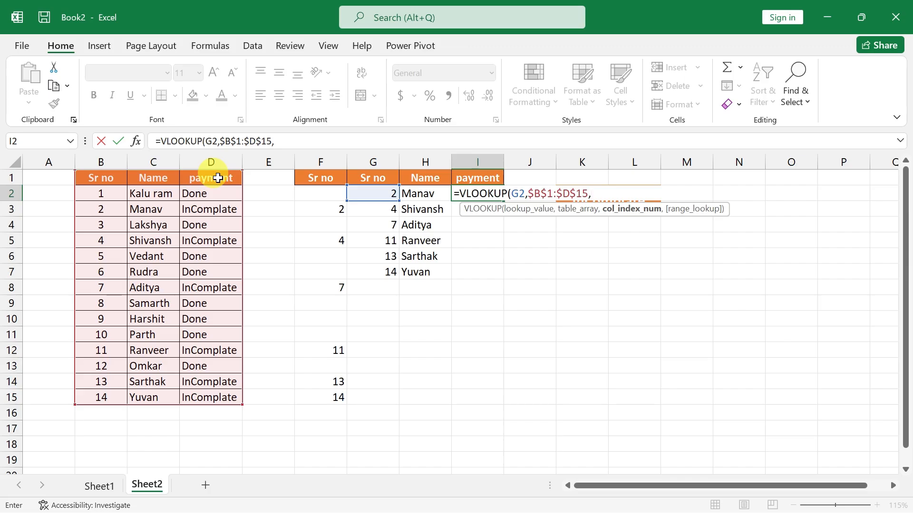
{"action": "type", "text": "0"}
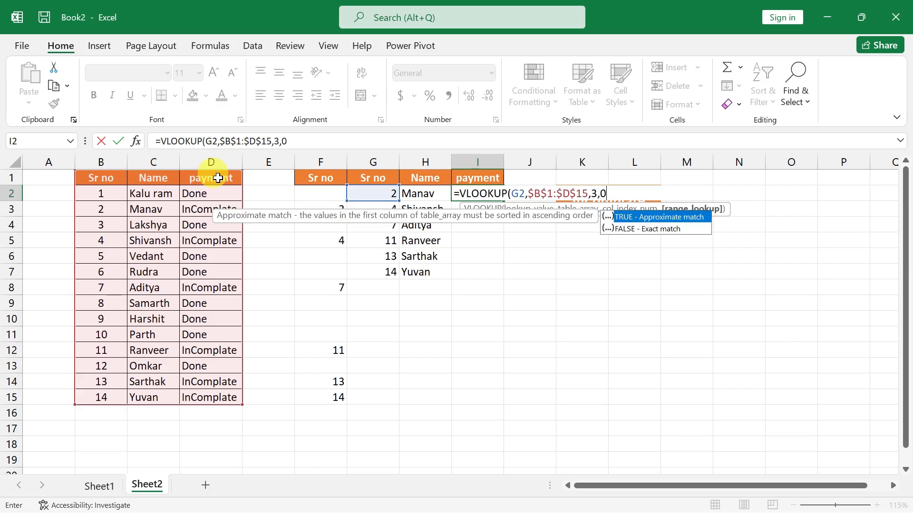
{"action": "key", "text": "Return"}
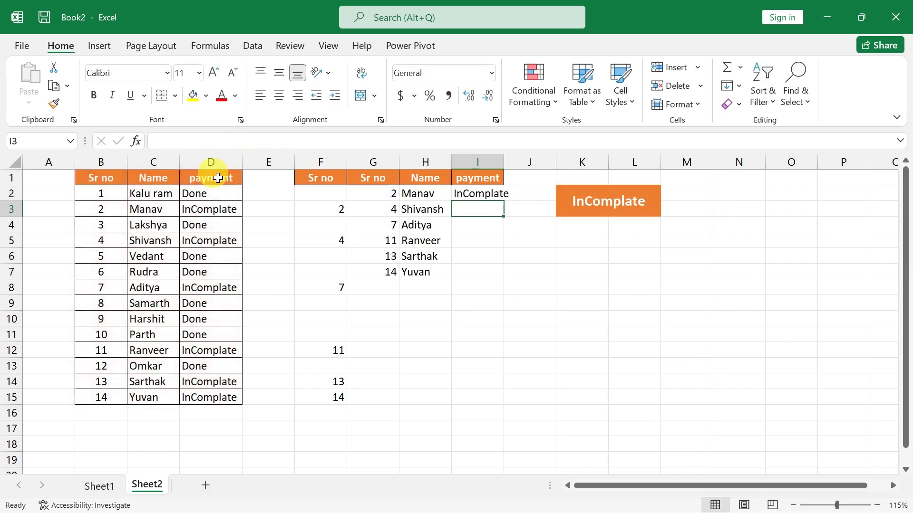
{"action": "double_click", "coordinate": [504, 162]}
Wrap the I2 lookup in IFERROR with an empty-text fallback, giving =IFERROR(VLOOKUP(G2,$B$1:$D$15,3,0),"").
{"action": "double_click", "coordinate": [481, 194]}
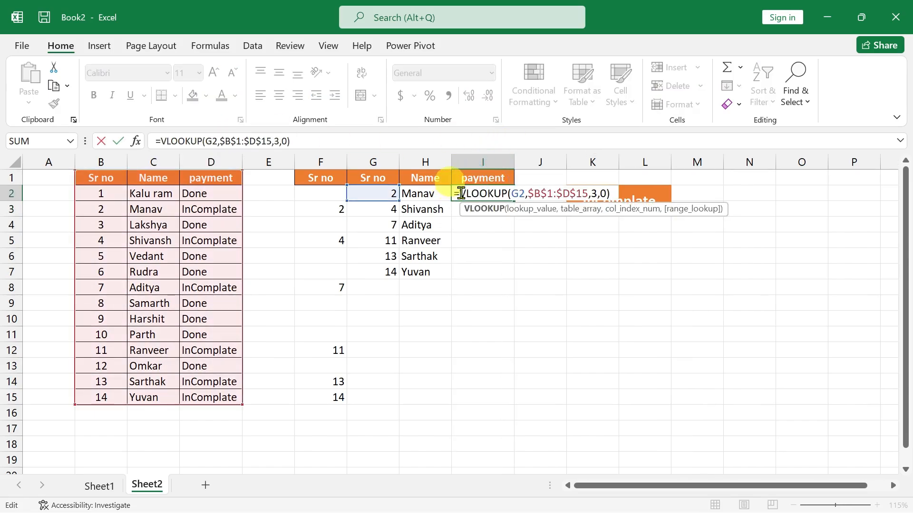
{"action": "left_click", "coordinate": [461, 193]}
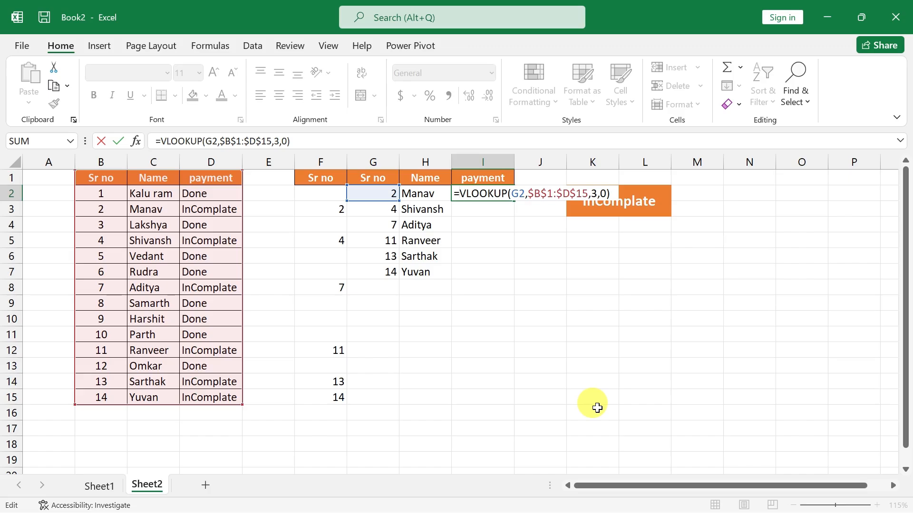
{"action": "type", "text": "IFERROR("}
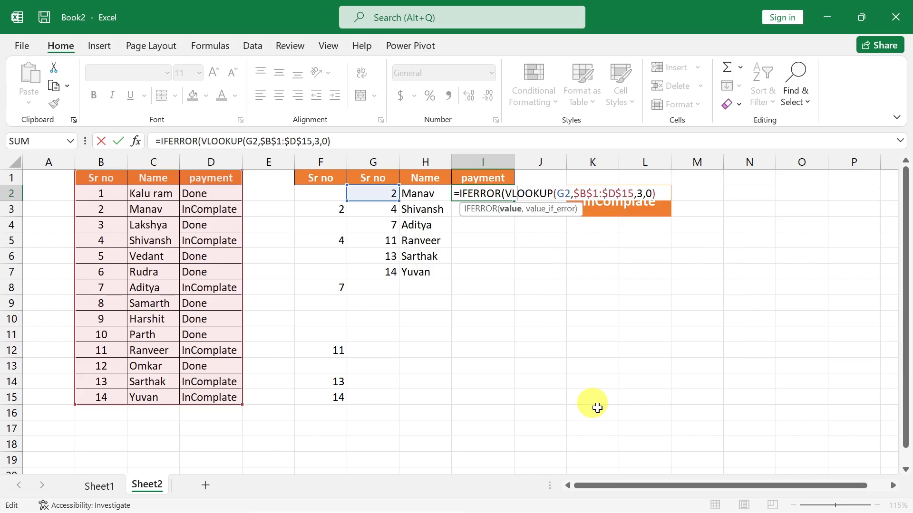
{"action": "key", "text": "Right"}
{"action": "key", "text": "Right"}
{"action": "key", "text": "Right"}
{"action": "key", "text": "Right"}
{"action": "key", "text": "Right"}
{"action": "key", "text": "Right"}
{"action": "key", "text": "Right"}
{"action": "key", "text": "Right"}
{"action": "key", "text": "Right"}
{"action": "key", "text": "Right"}
{"action": "key", "text": "Right"}
{"action": "key", "text": "Right"}
{"action": "key", "text": "Right"}
{"action": "key", "text": "Right"}
{"action": "key", "text": "Right"}
{"action": "key", "text": "Right"}
{"action": "key", "text": "Right"}
{"action": "key", "text": "Right"}
{"action": "key", "text": "Right"}
{"action": "key", "text": "Right"}
{"action": "type", "text": ","}
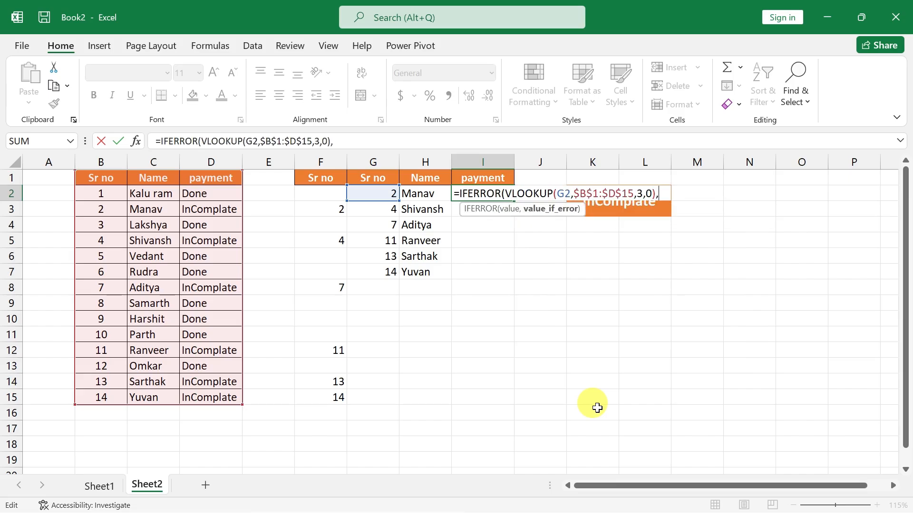
{"action": "type", "text": "\"\""}
{"action": "key", "text": "Return"}
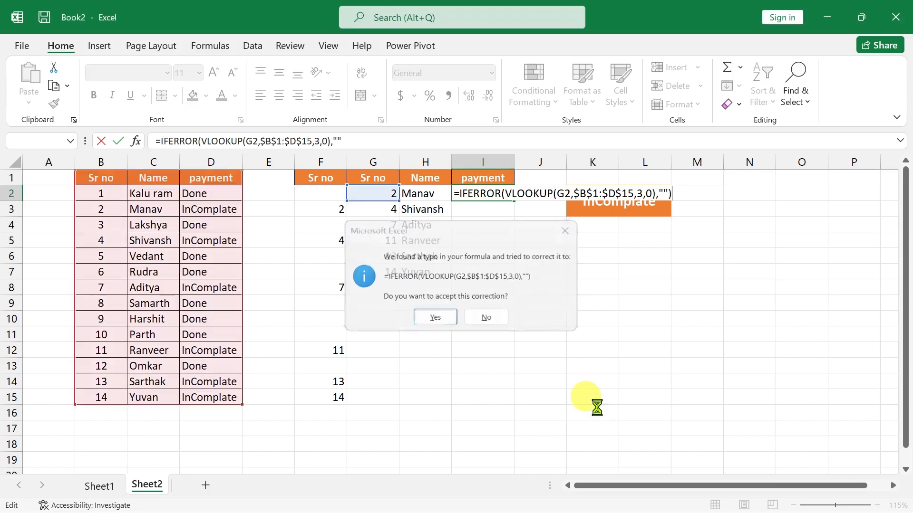
{"action": "key", "text": "Return"}
Fill the IFERROR VLOOKUP formula from I2 down to I15.
{"action": "left_click", "coordinate": [501, 197]}
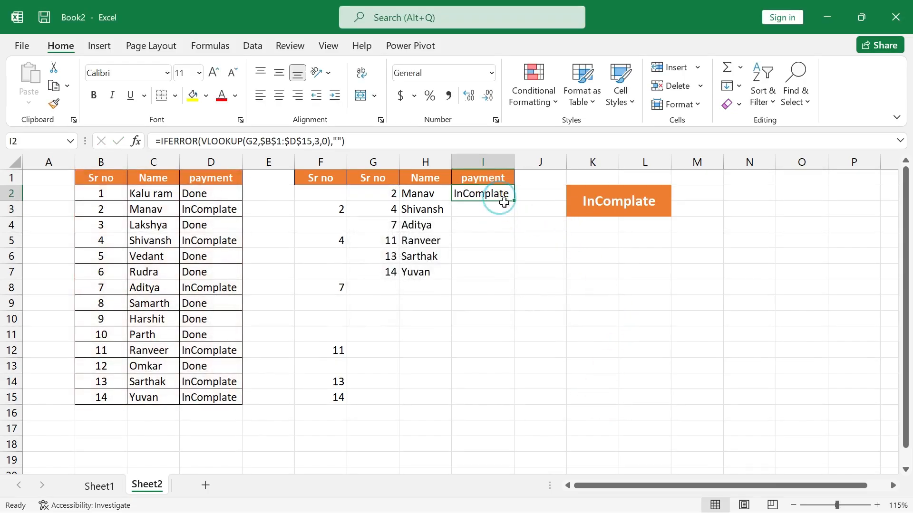
{"action": "left_click_drag", "start_coordinate": [514, 201], "coordinate": [518, 405]}
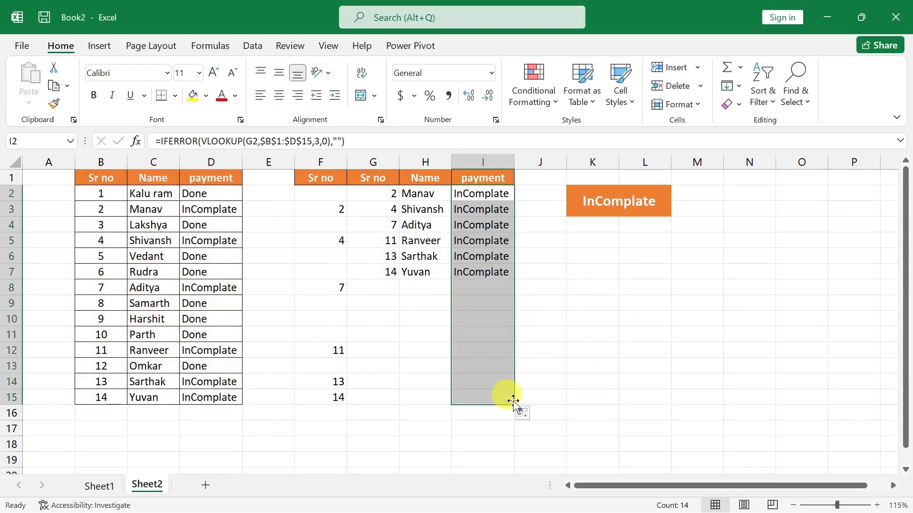
{"action": "left_click", "coordinate": [491, 336]}
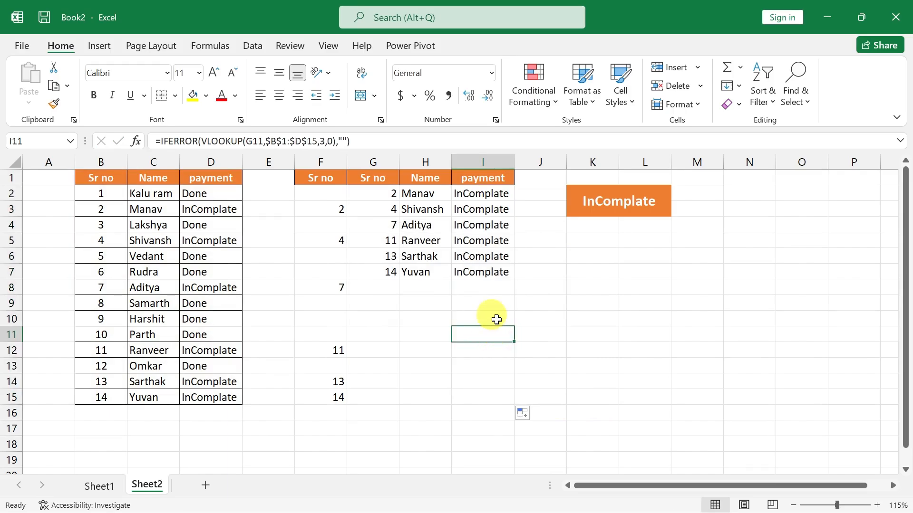
Hide the two Sr no helper columns, F and G.
{"action": "left_click_drag", "start_coordinate": [318, 162], "coordinate": [360, 160]}
{"action": "right_click", "coordinate": [368, 161]}
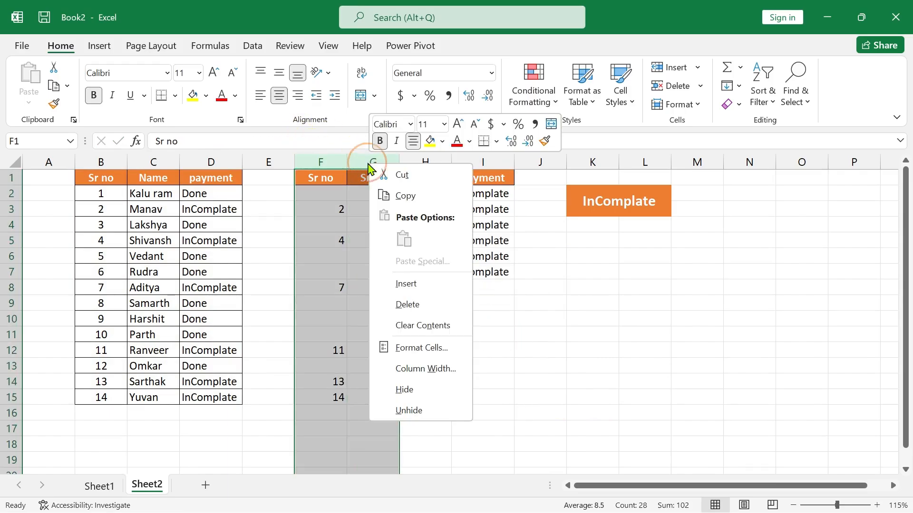
{"action": "left_click", "coordinate": [416, 390]}
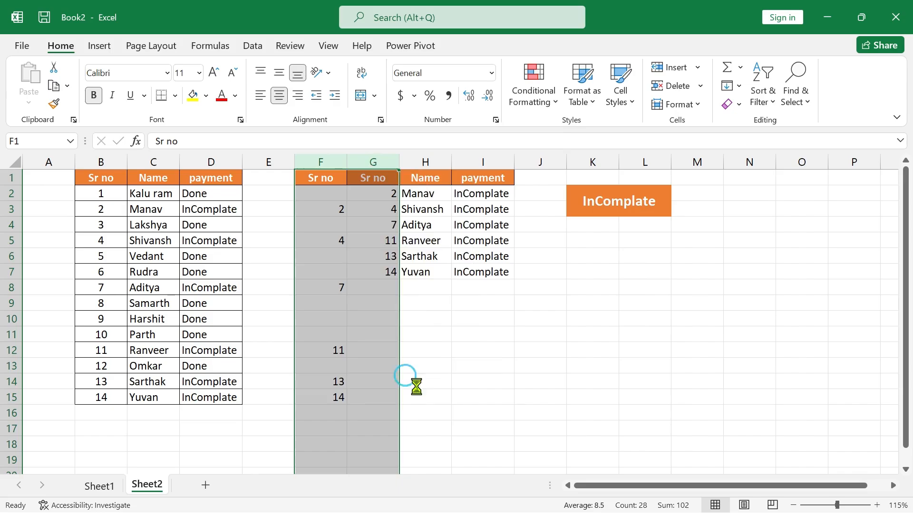
Set the K2 payment status dropdown to Done to test the Name and payment list.
{"action": "left_click", "coordinate": [518, 205]}
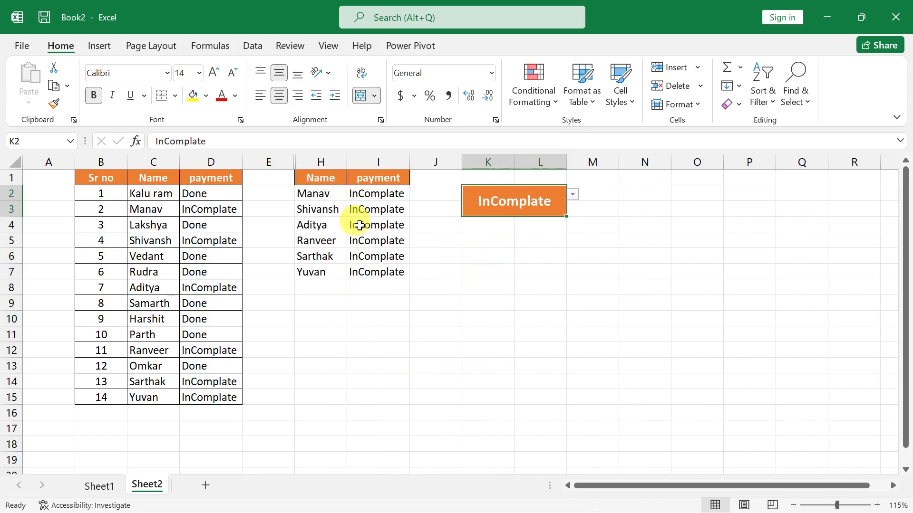
{"action": "left_click", "coordinate": [574, 195]}
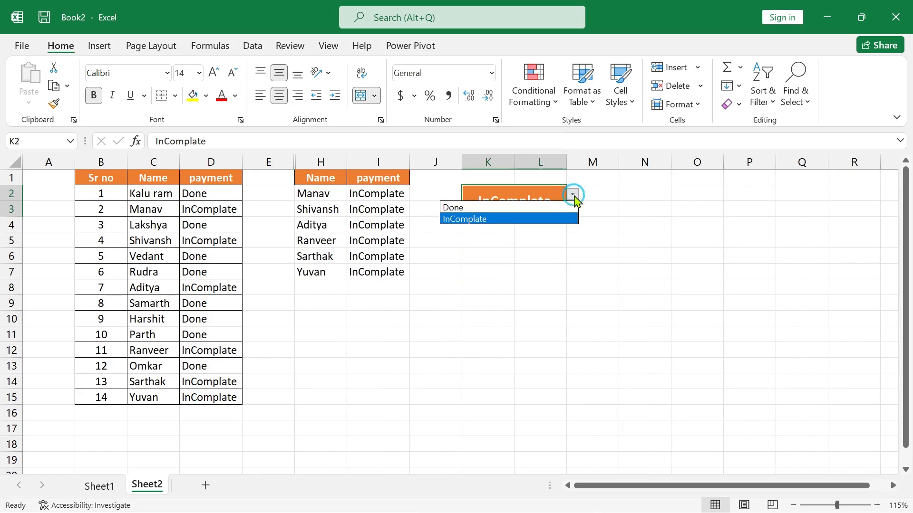
{"action": "left_click", "coordinate": [508, 208]}
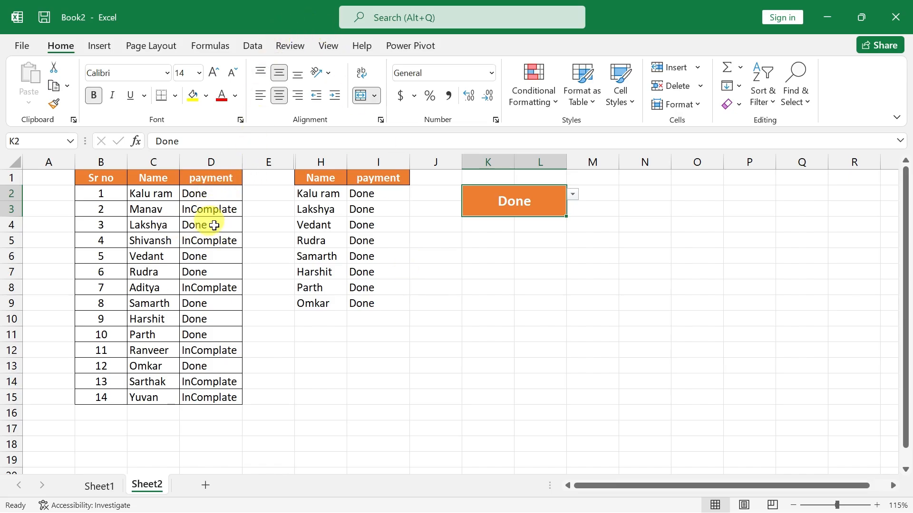
Change the first record's payment status in D2 to InComplate.
{"action": "left_click", "coordinate": [213, 194]}
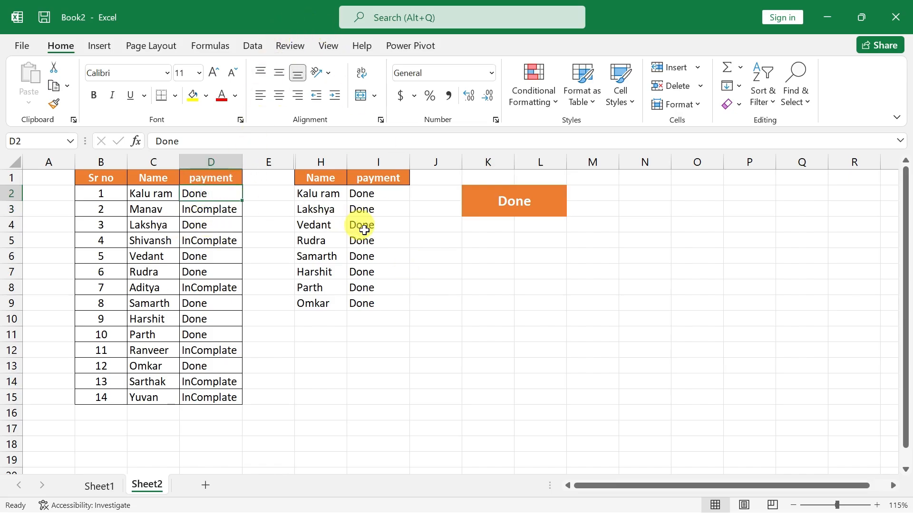
{"action": "type", "text": "i"}
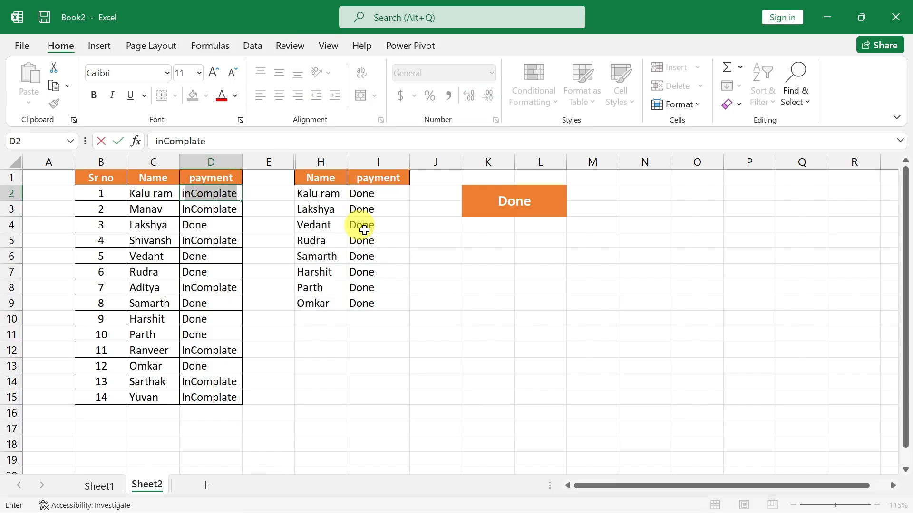
{"action": "key", "text": "Return"}
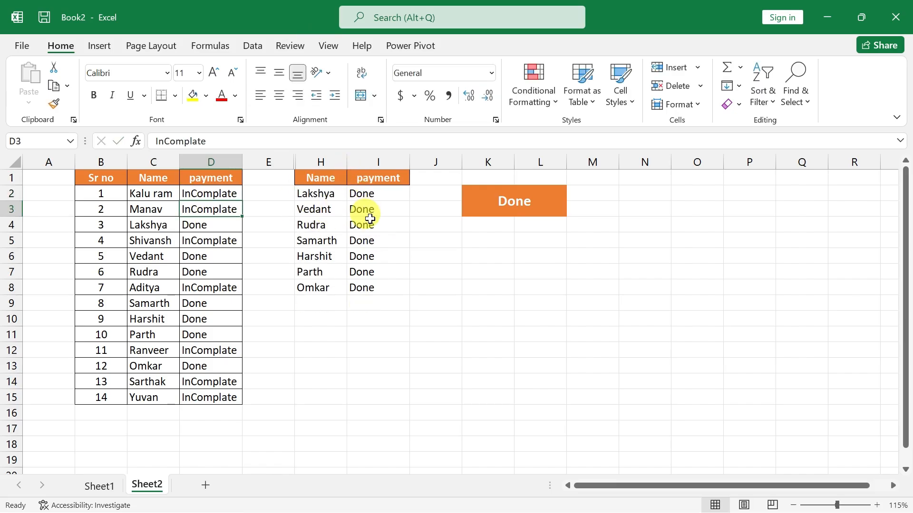
Set the K2 payment status dropdown to InComplate and select the first record's payment cell D2.
{"action": "left_click", "coordinate": [555, 208]}
{"action": "left_click", "coordinate": [572, 195]}
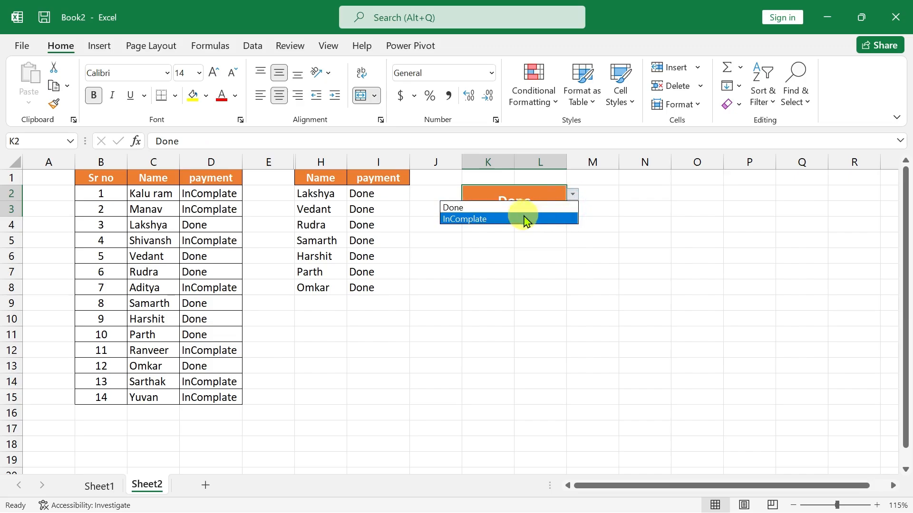
{"action": "left_click", "coordinate": [526, 219]}
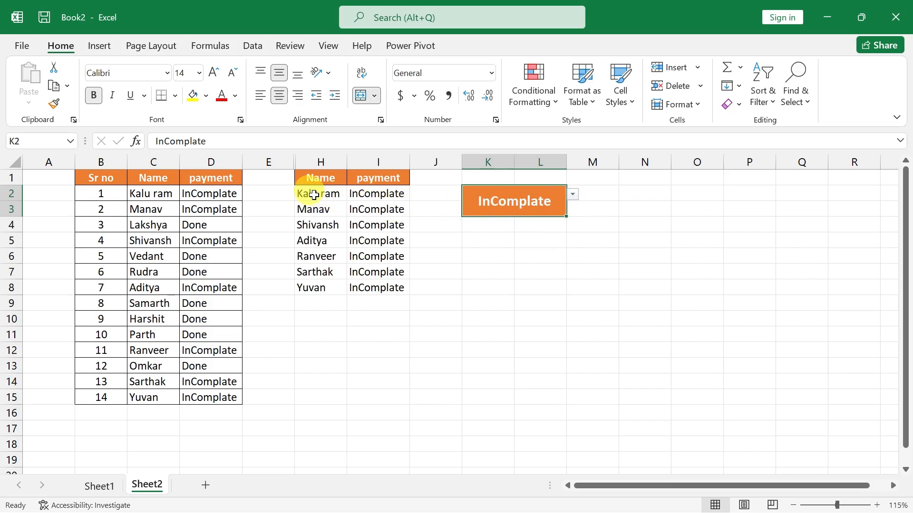
{"action": "left_click", "coordinate": [219, 192]}
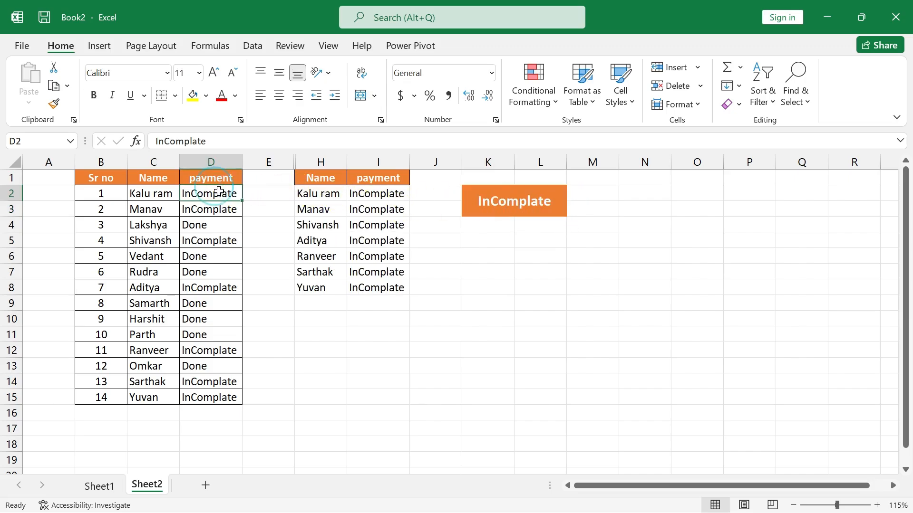
Change the first record's payment status in D2 to Done and check the options of the K2 payment status dropdown.
{"action": "type", "text": "done"}
{"action": "key", "text": "Return"}
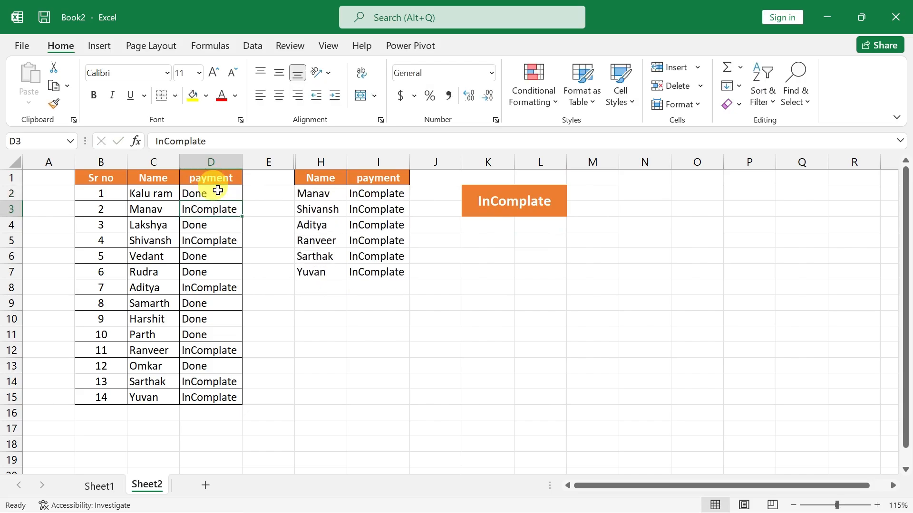
{"action": "left_click", "coordinate": [513, 208]}
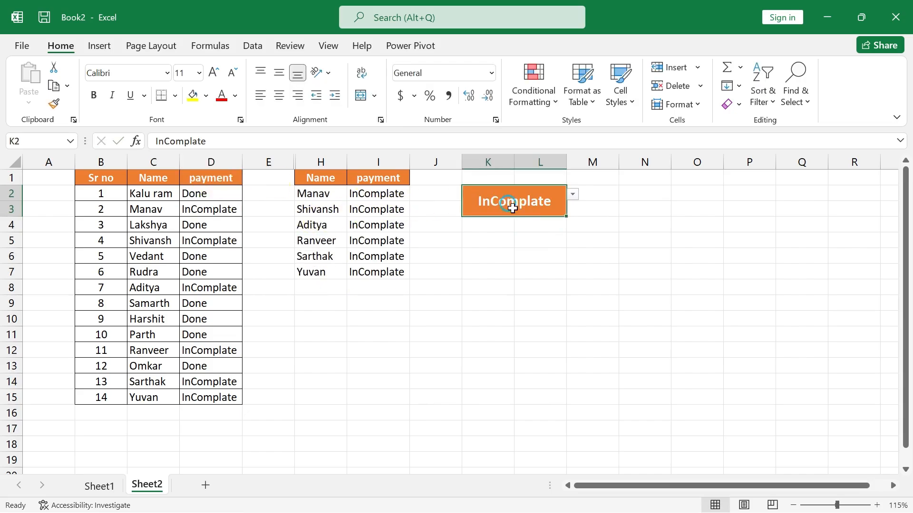
{"action": "left_click", "coordinate": [572, 194]}
{"action": "left_click", "coordinate": [497, 207]}
{"action": "left_click", "coordinate": [521, 287]}
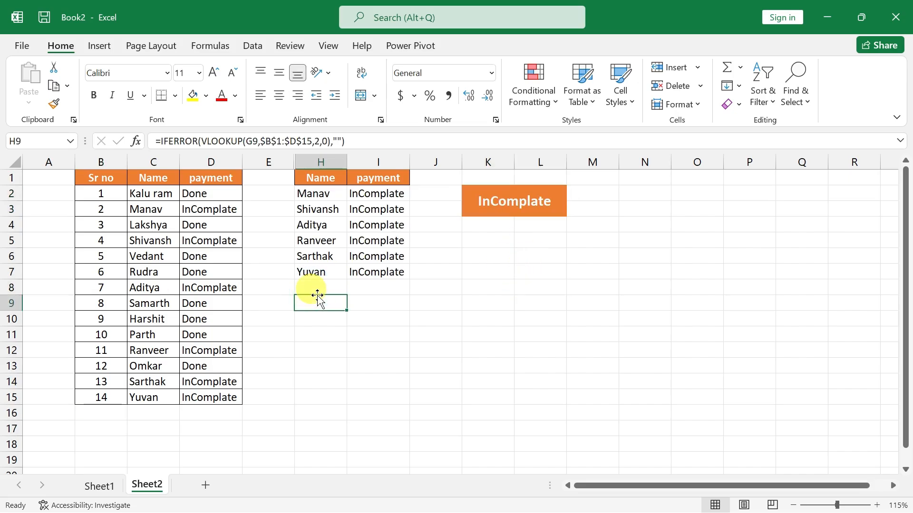
Copy the Sr no, Name and payment table from Sheet1 into a new workbook at B1 and widen the payment column.
{"action": "left_click", "coordinate": [104, 489]}
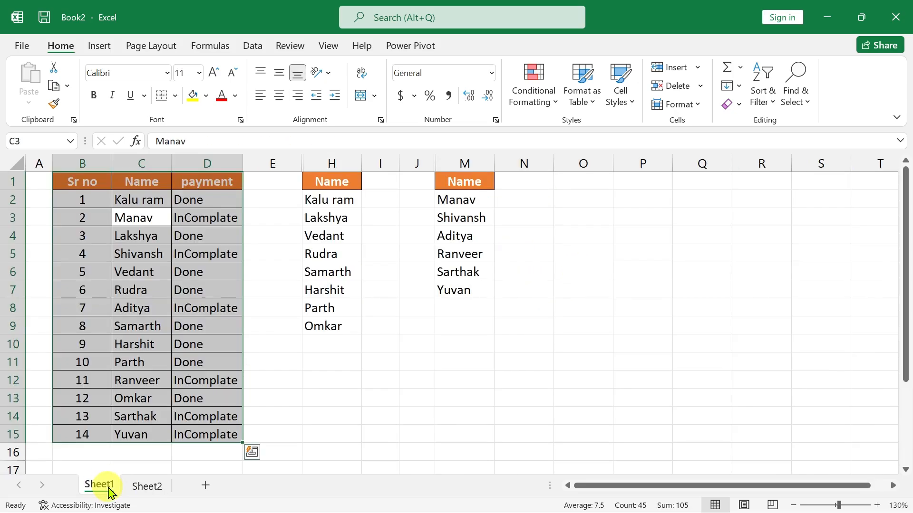
{"action": "left_click", "coordinate": [140, 199]}
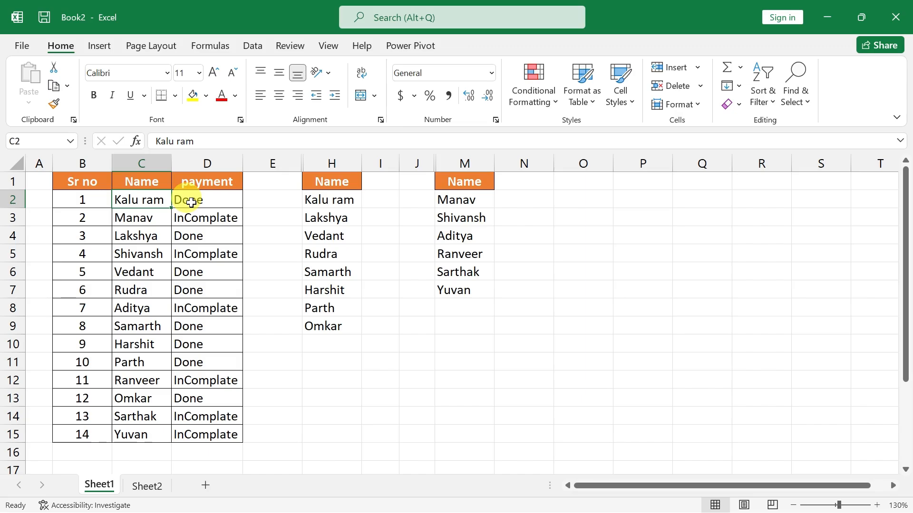
{"action": "key", "text": "ctrl+a"}
{"action": "key", "text": "ctrl+c"}
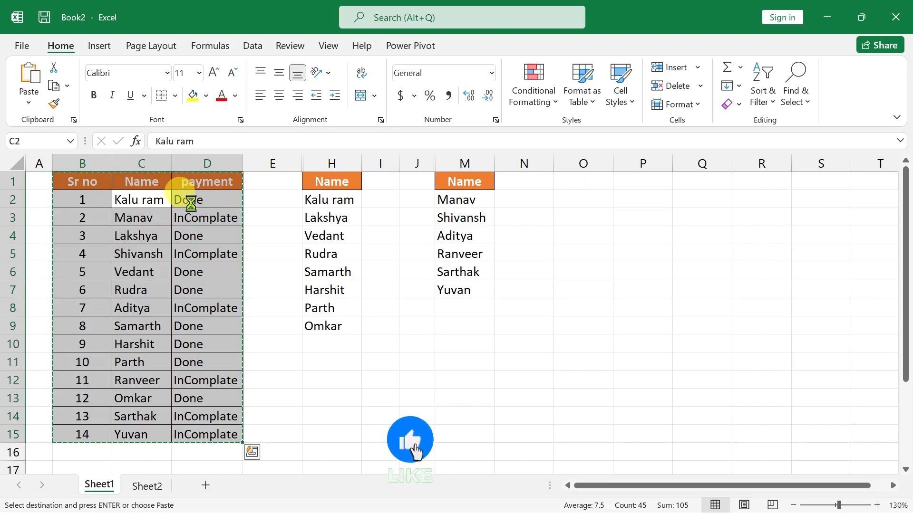
{"action": "key", "text": "ctrl+n"}
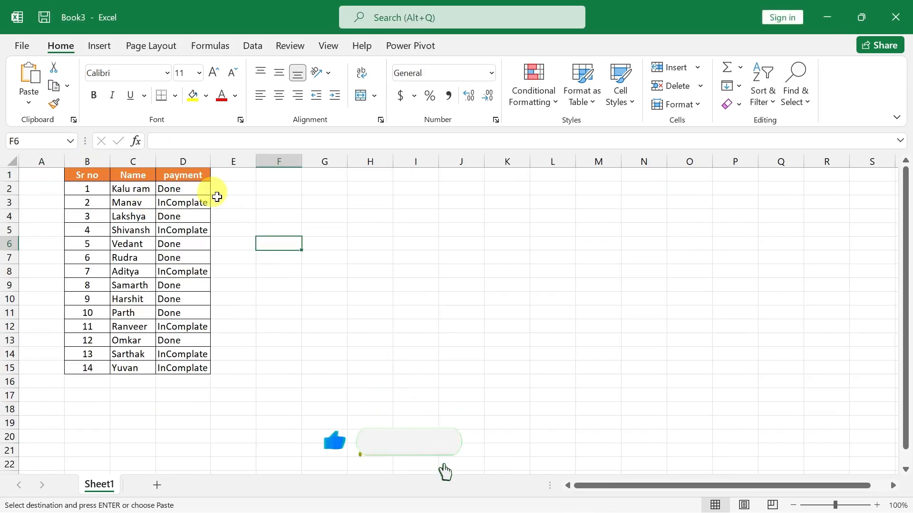
{"action": "left_click_drag", "start_coordinate": [209, 162], "coordinate": [218, 162]}
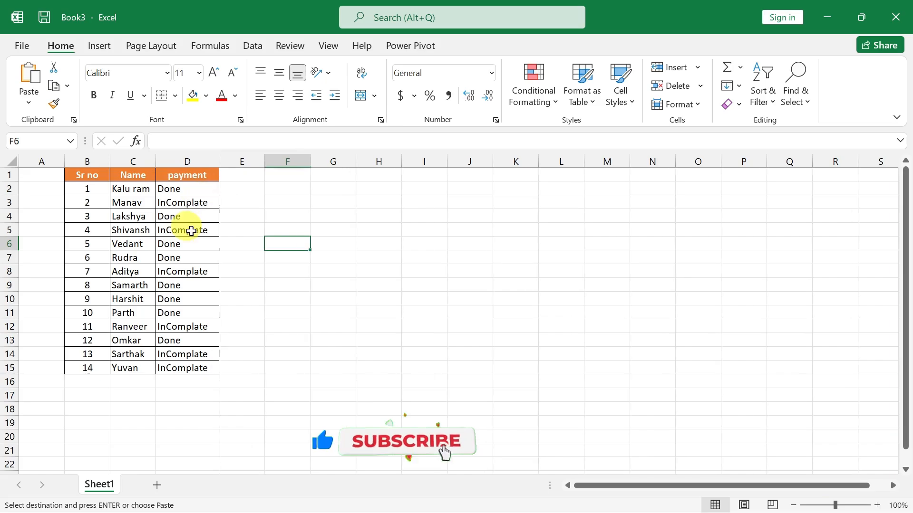
Insert a PivotTable from B1:D15 on a new worksheet, with Name in Rows and payment in Filters.
{"action": "scroll", "coordinate": [185, 229], "scroll_direction": "up", "scroll_amount": 3}
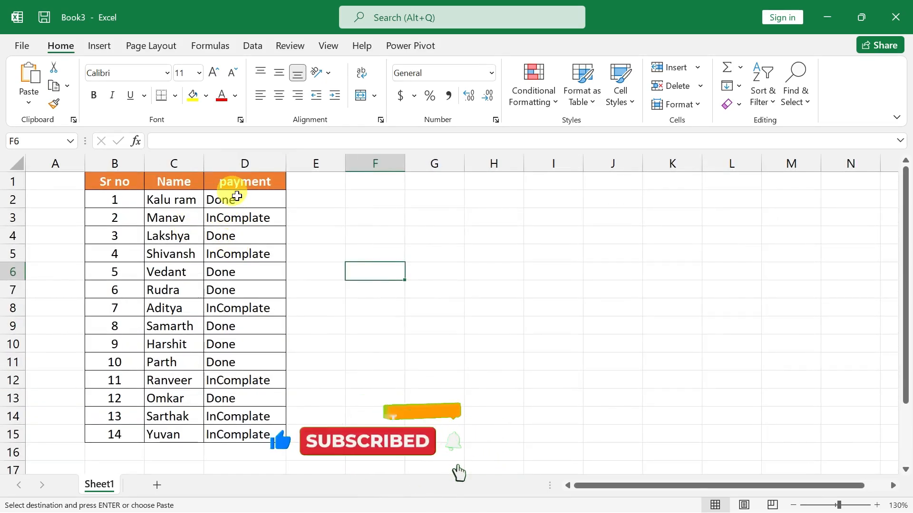
{"action": "left_click", "coordinate": [248, 220]}
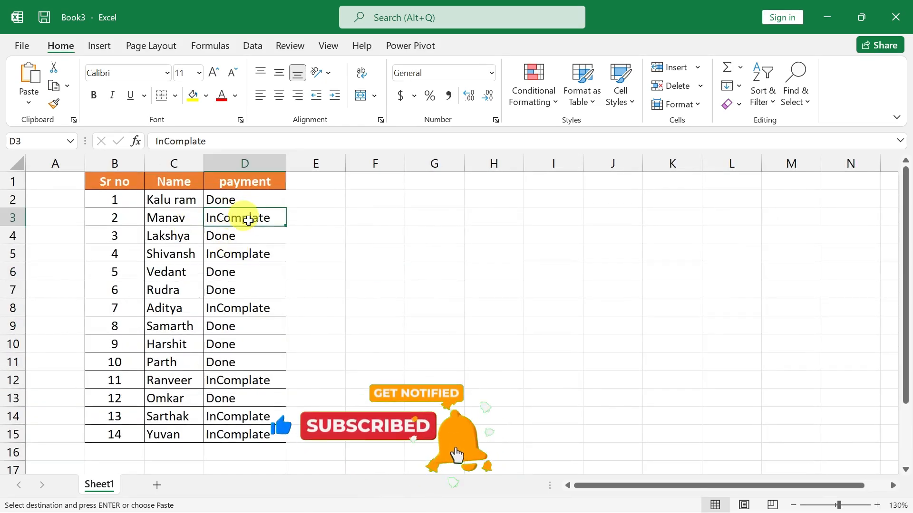
{"action": "left_click", "coordinate": [99, 46]}
{"action": "left_click", "coordinate": [34, 76]}
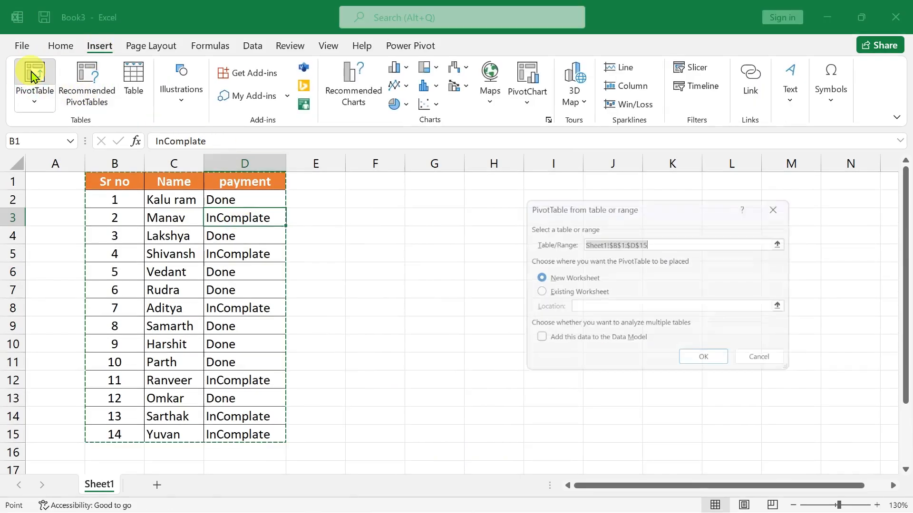
{"action": "left_click", "coordinate": [706, 363]}
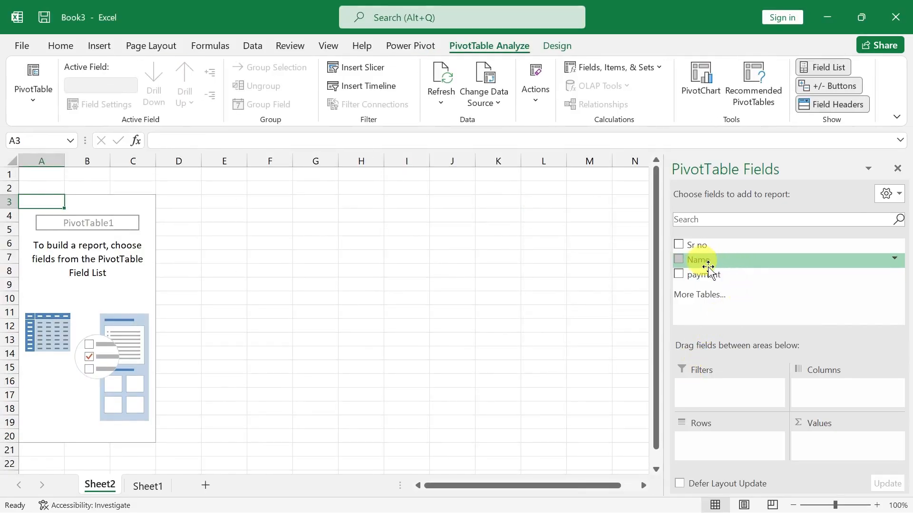
{"action": "left_click_drag", "start_coordinate": [707, 264], "coordinate": [725, 437]}
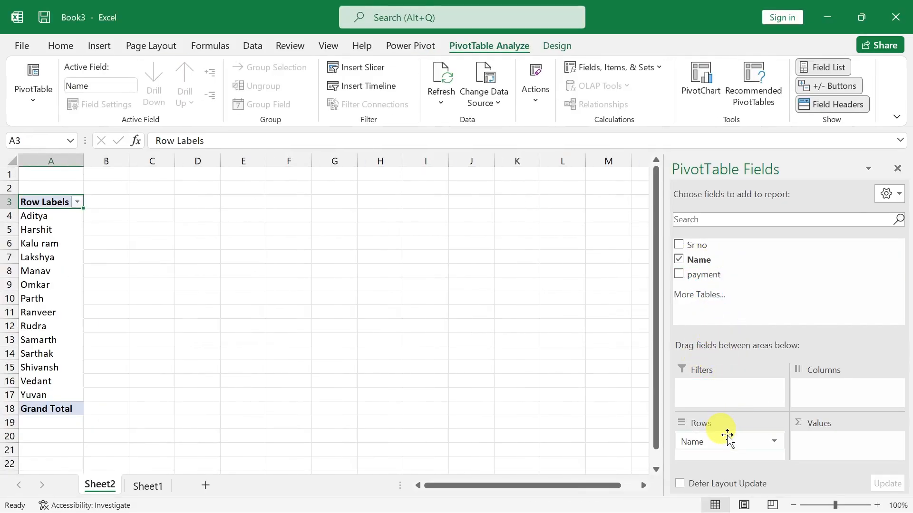
{"action": "left_click_drag", "start_coordinate": [705, 275], "coordinate": [715, 386]}
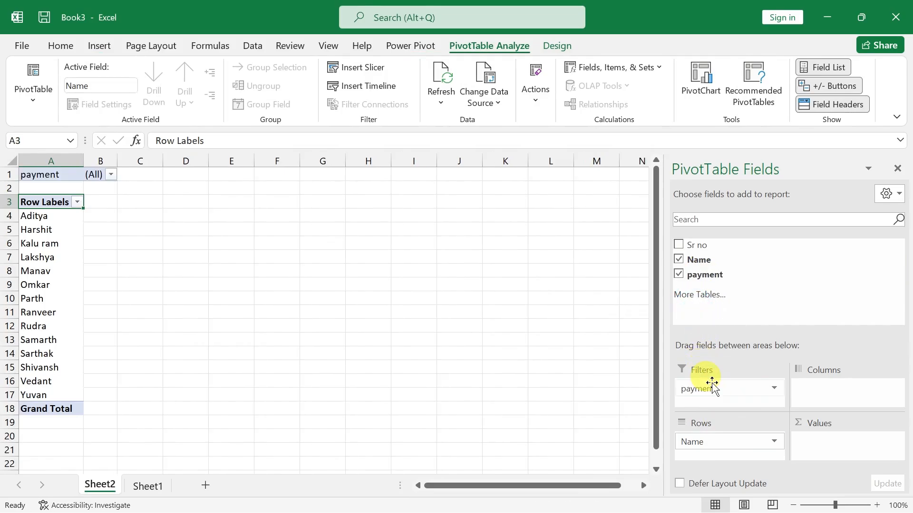
Generate separate report filter pages for the payment field and view the names on the Done and InComplate sheets.
{"action": "left_click", "coordinate": [33, 109]}
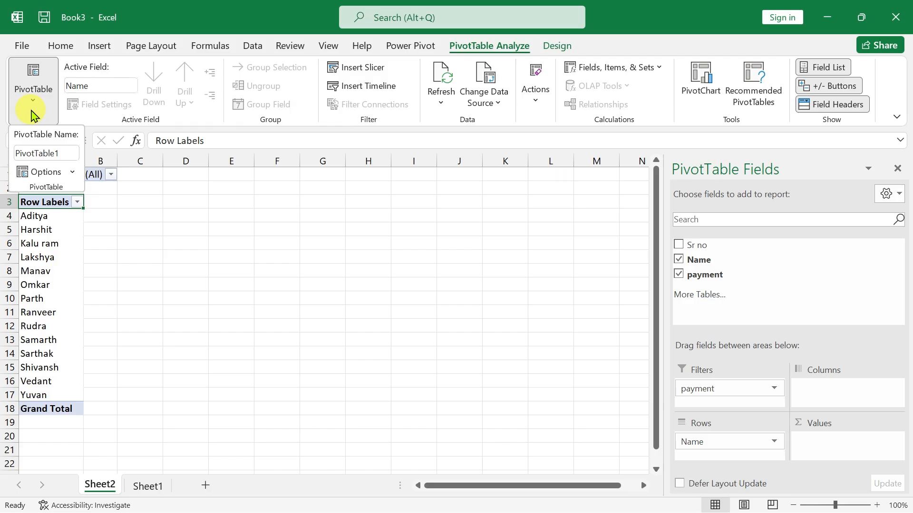
{"action": "left_click", "coordinate": [72, 173]}
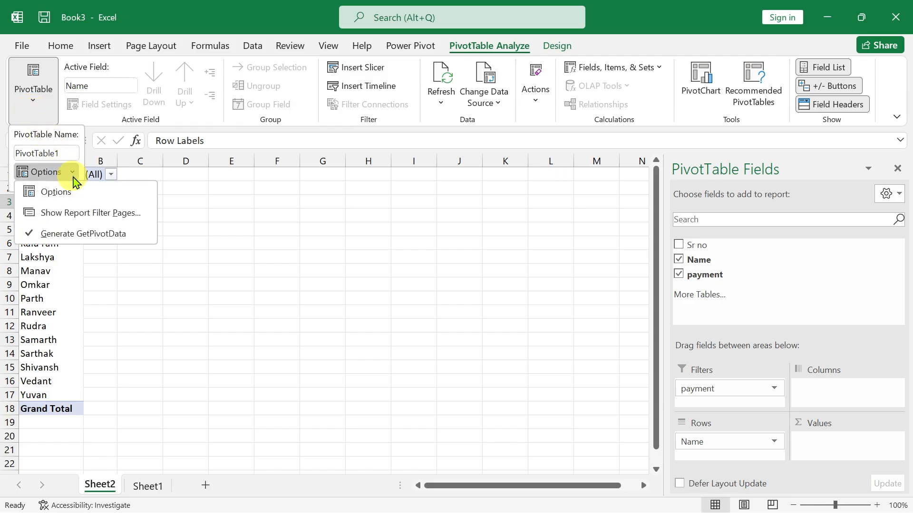
{"action": "left_click", "coordinate": [98, 222]}
{"action": "left_click", "coordinate": [658, 321]}
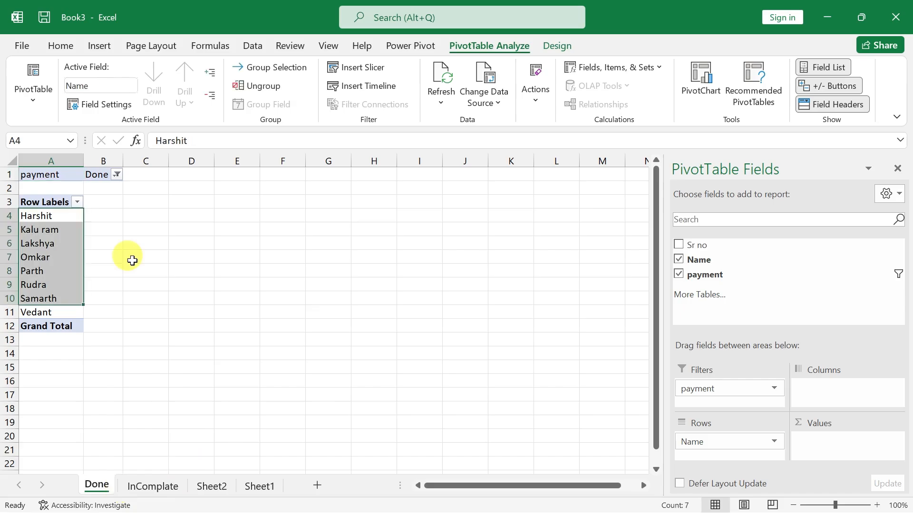
{"action": "left_click", "coordinate": [39, 242]}
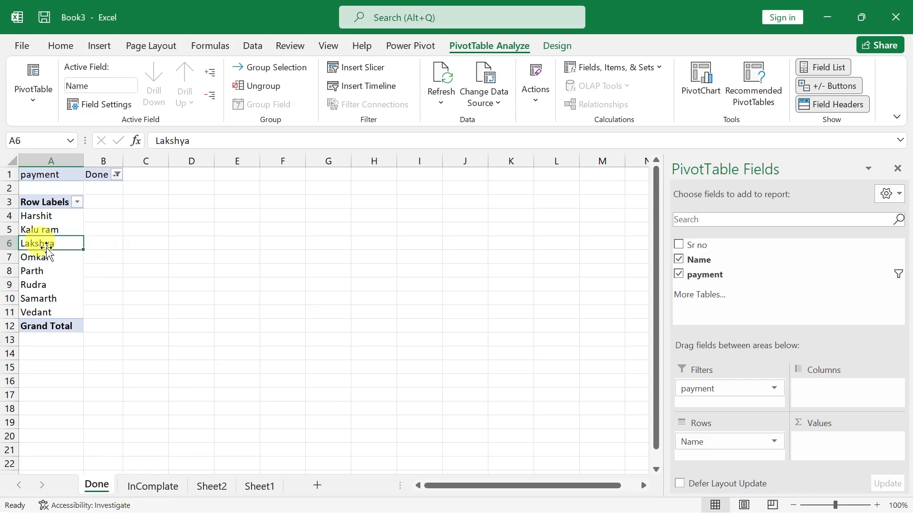
{"action": "left_click", "coordinate": [151, 487]}
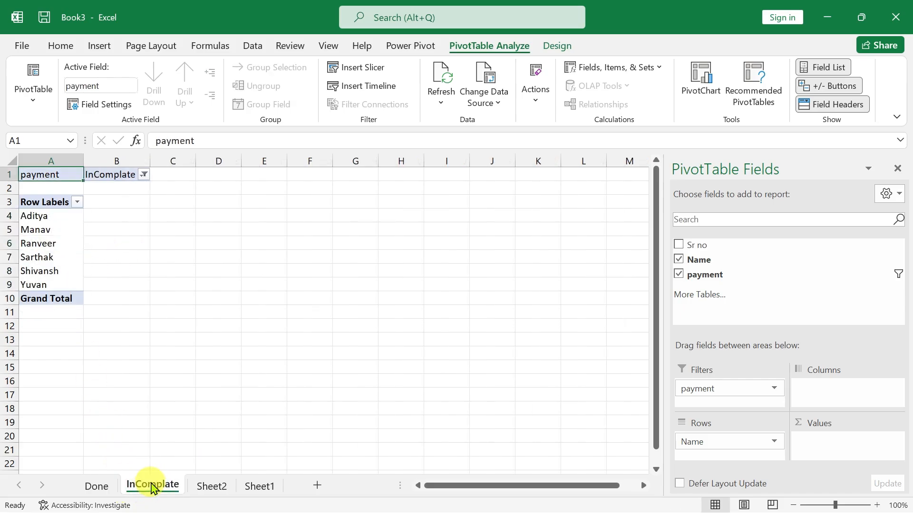